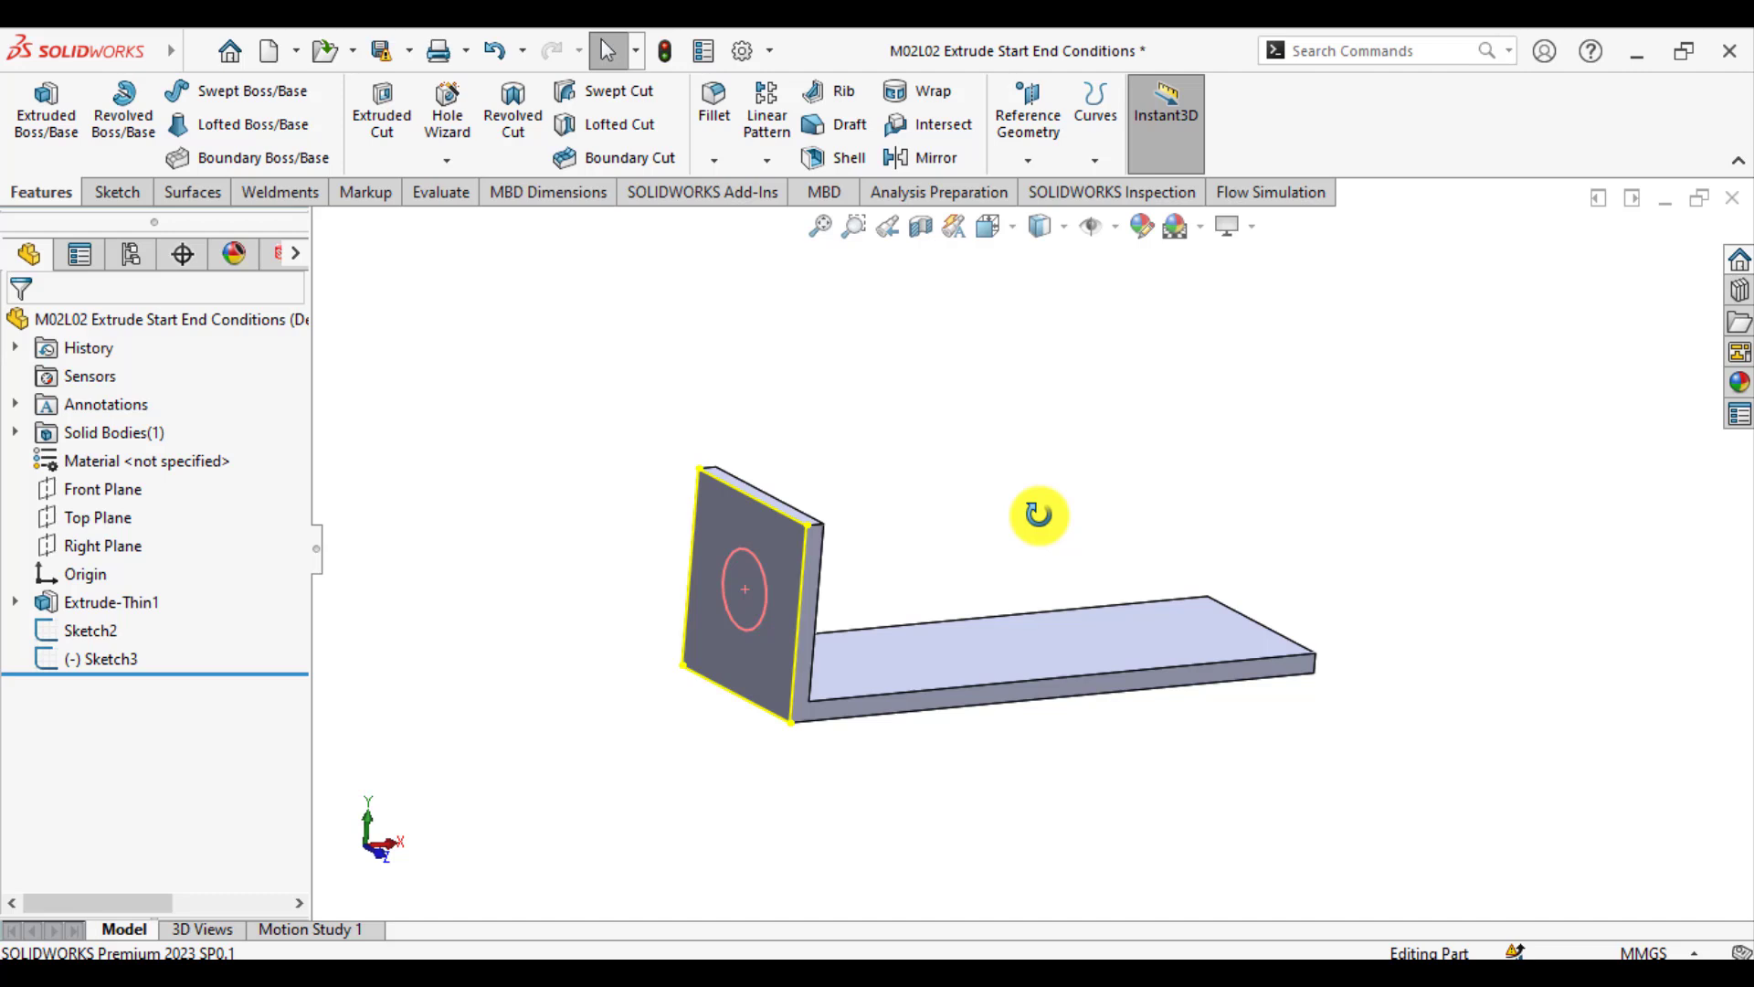
# - Examine the L-shaped part, its rectangle and circle sketches on the upright wall, and the end face of the base
pyautogui.click(1041, 495)
pyautogui.scroll(2, 997, 541)
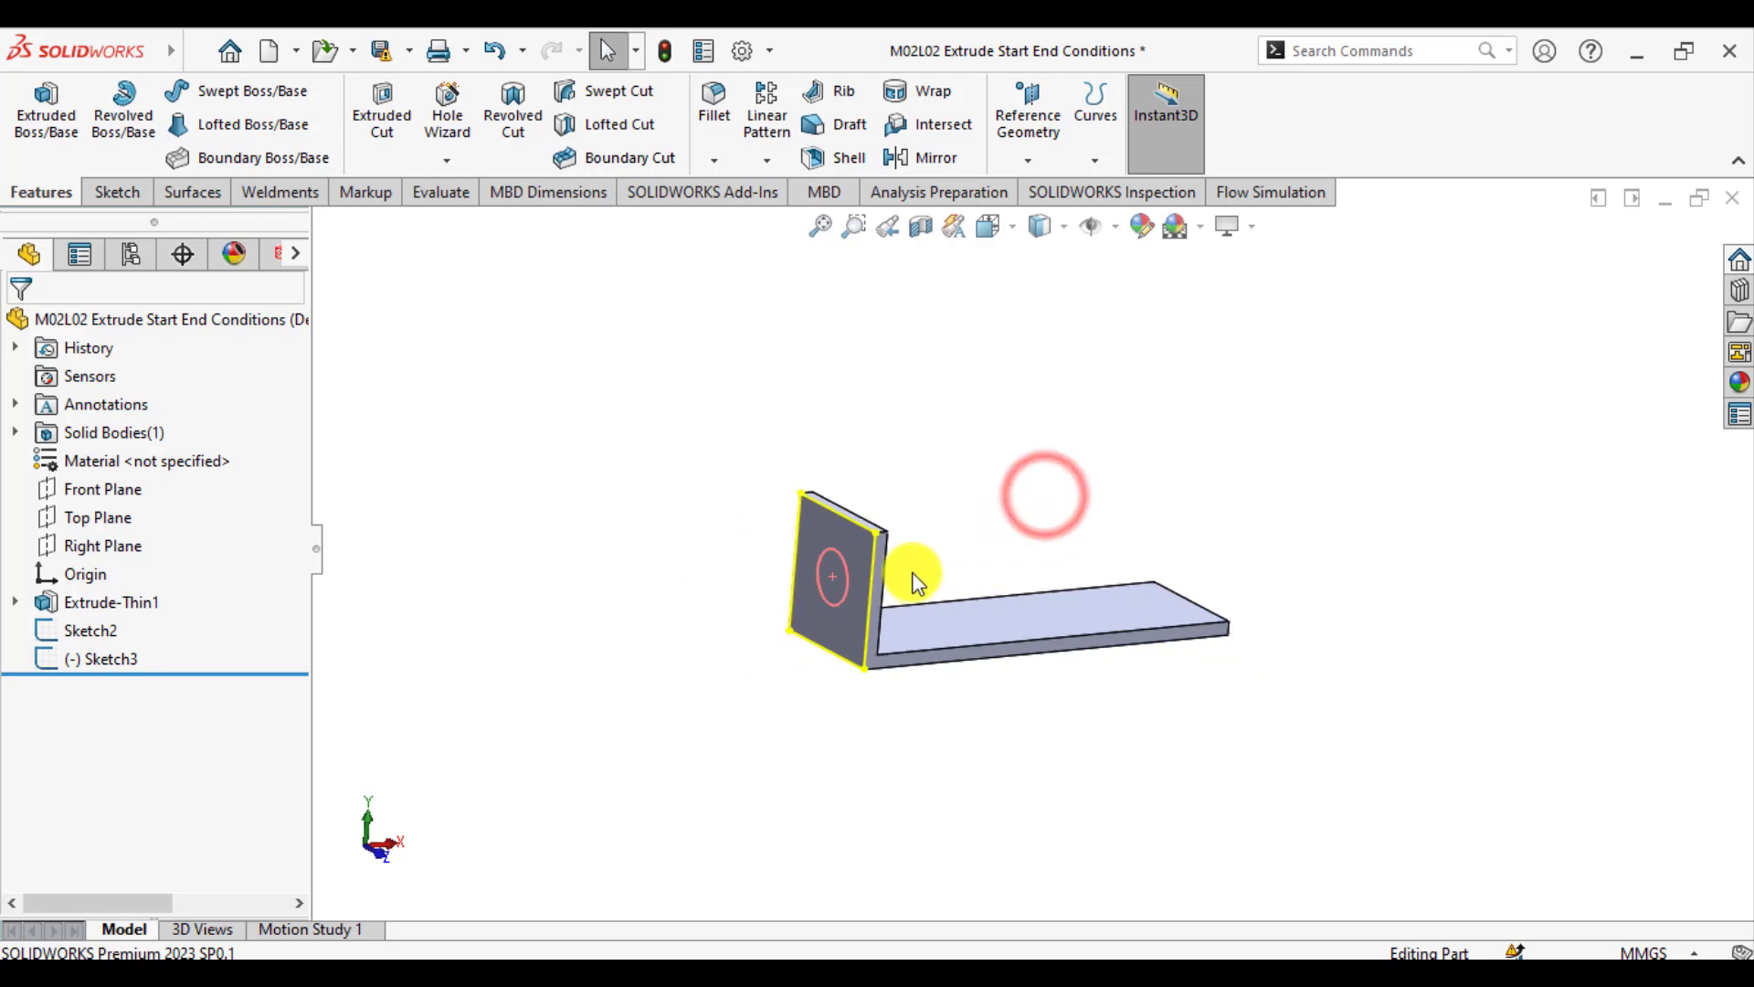
pyautogui.scroll(-3, 912, 573)
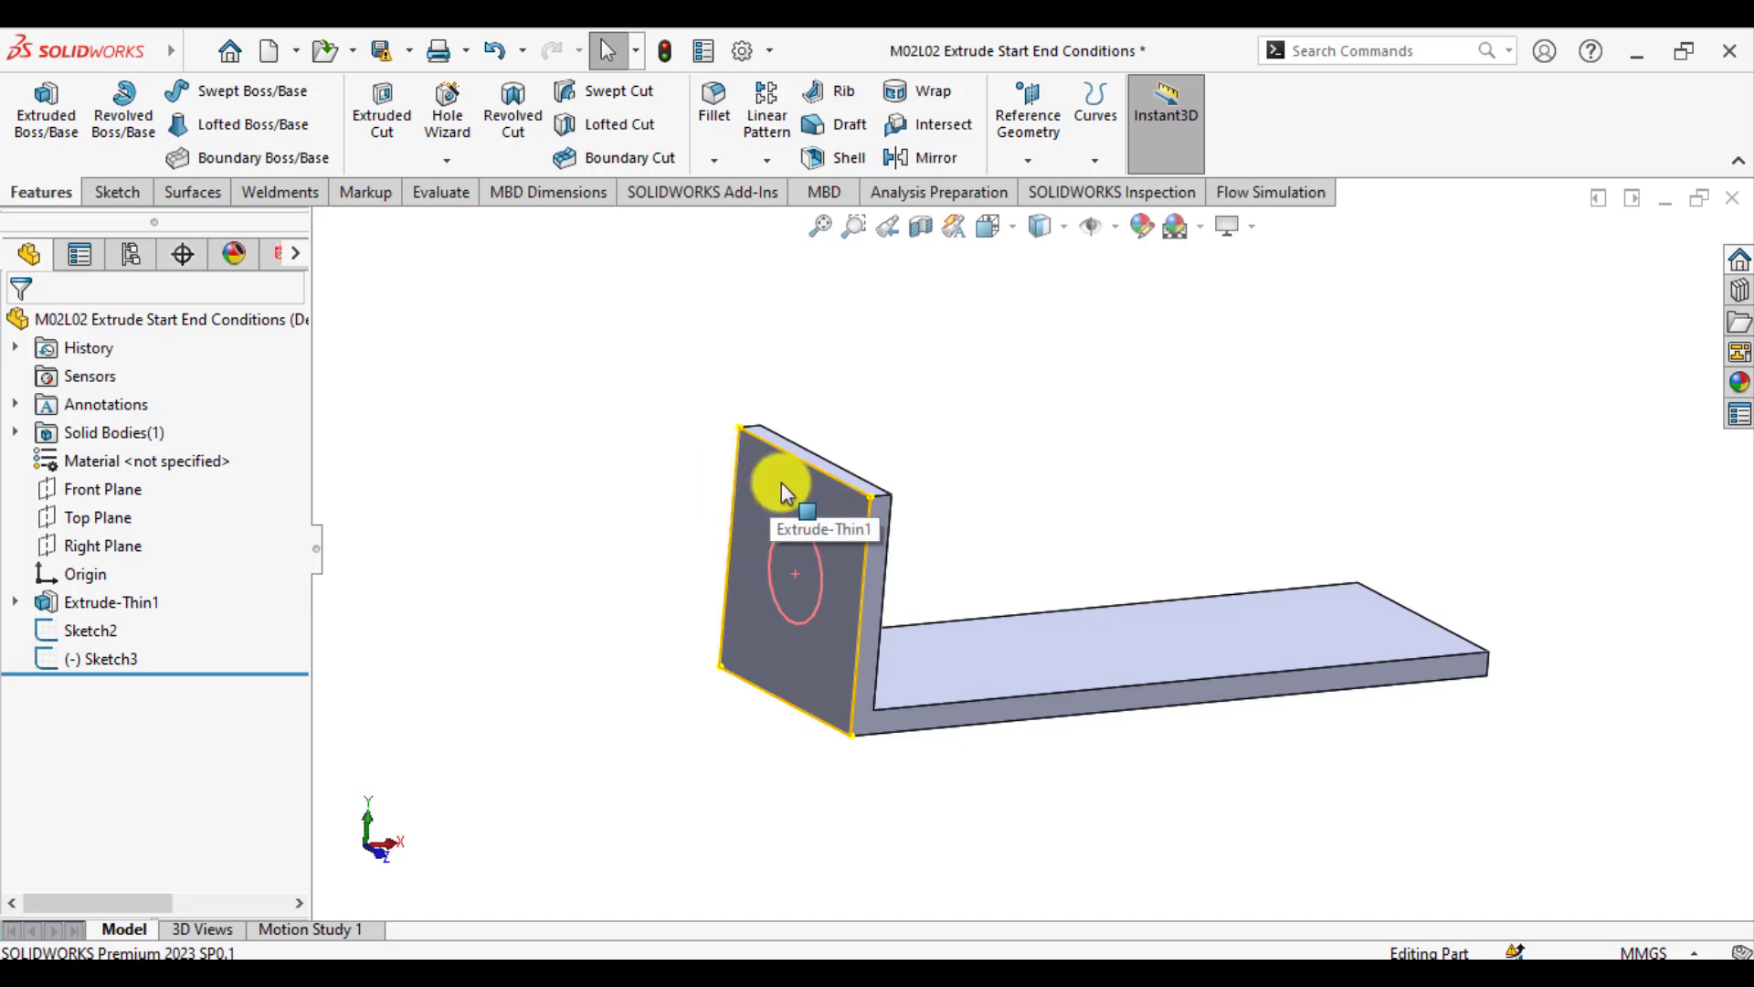
pyautogui.moveTo(1203, 481); pyautogui.dragTo(1190, 634, button='middle')
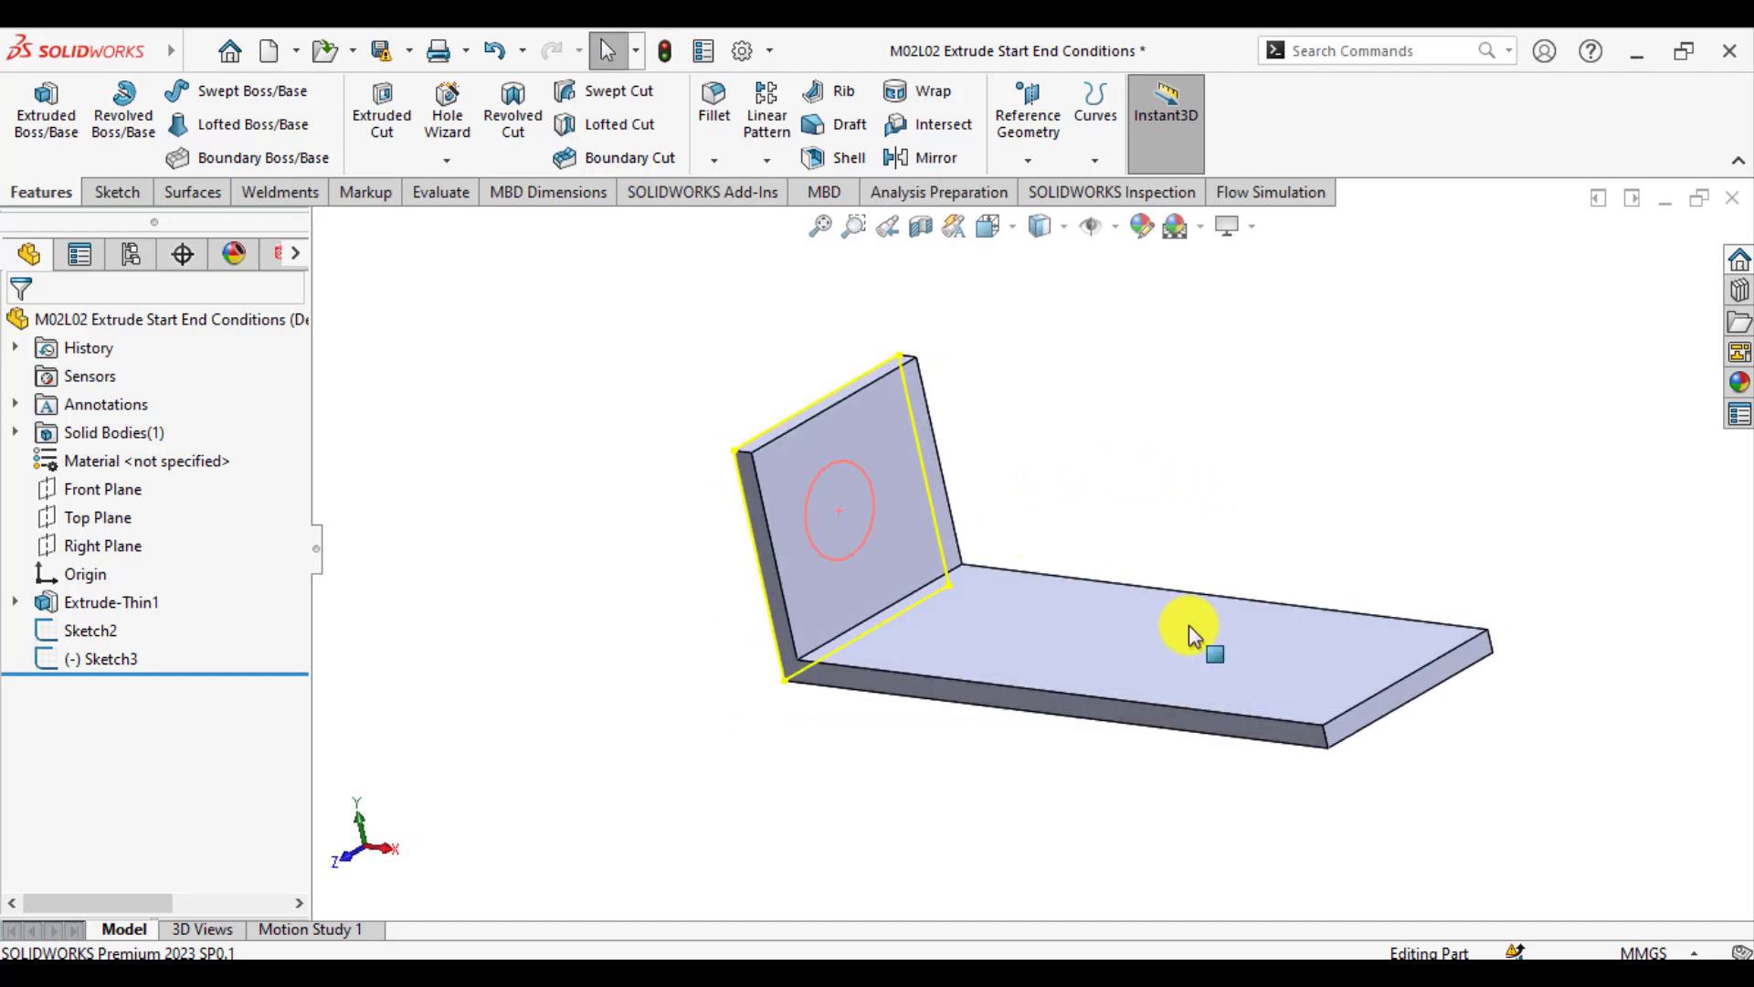
pyautogui.click(1350, 727)
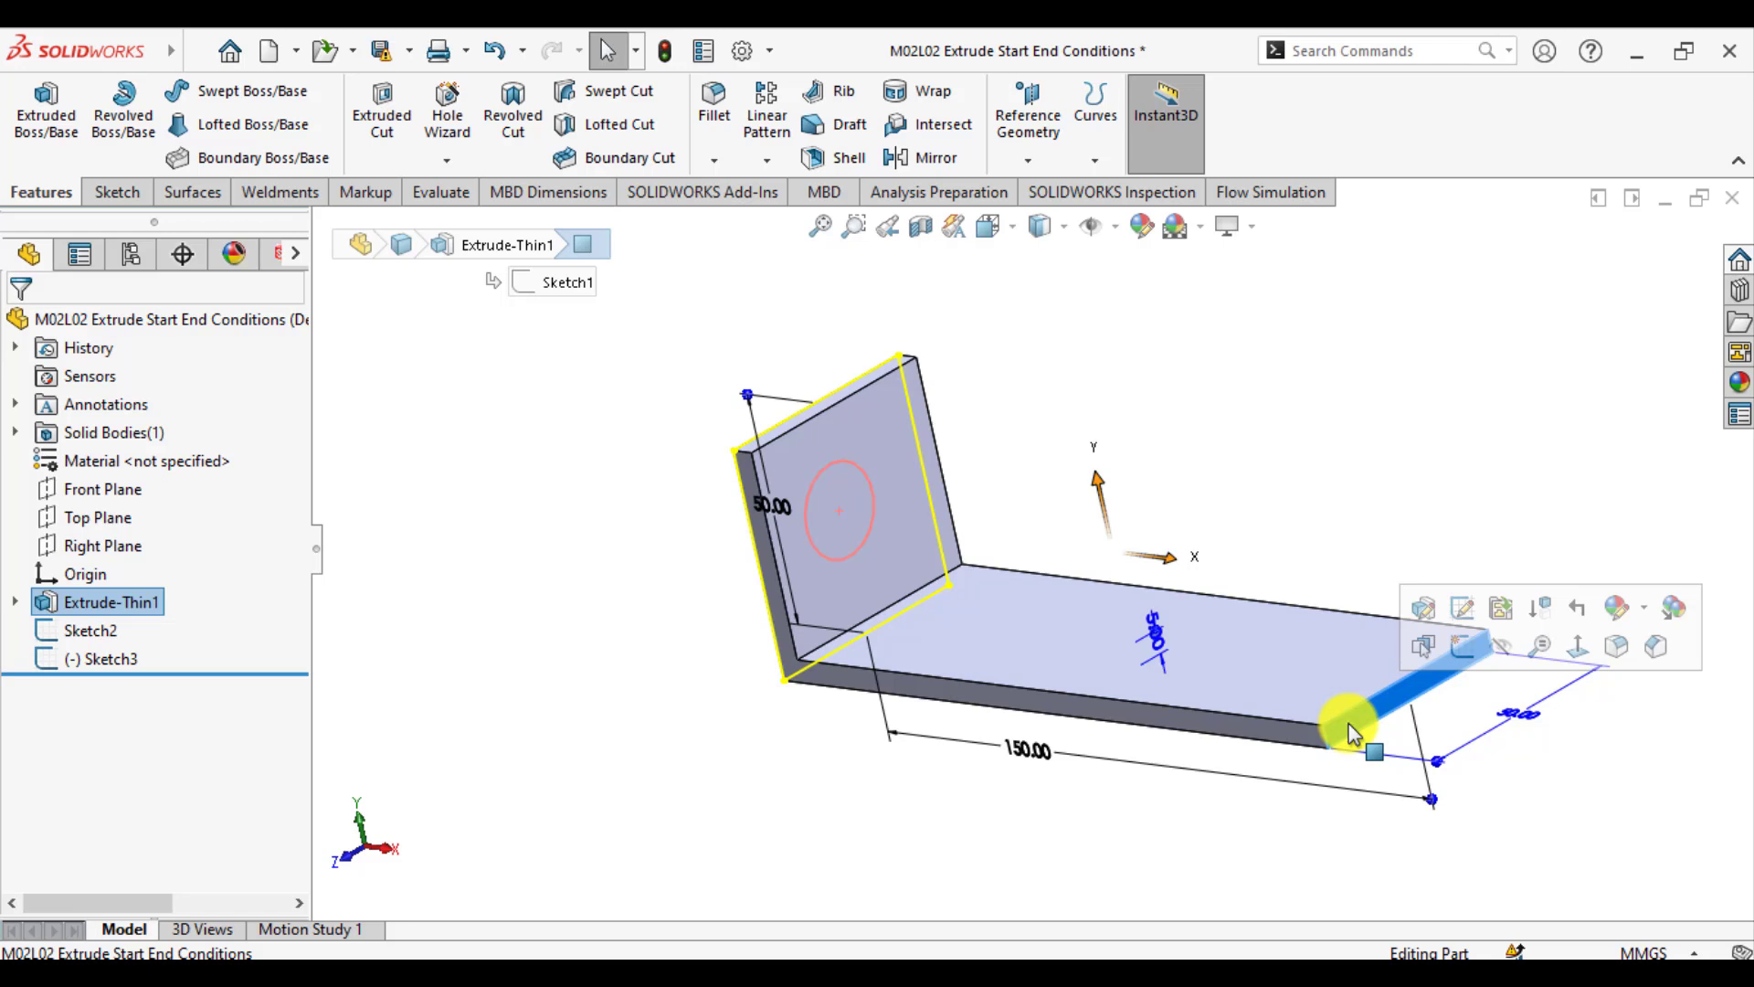
pyautogui.click(1053, 837)
pyautogui.moveTo(742, 812)
pyautogui.mouseDown(button='middle')
pyautogui.moveTo(804, 736)
pyautogui.moveTo(869, 771)
pyautogui.mouseUp(button='middle')
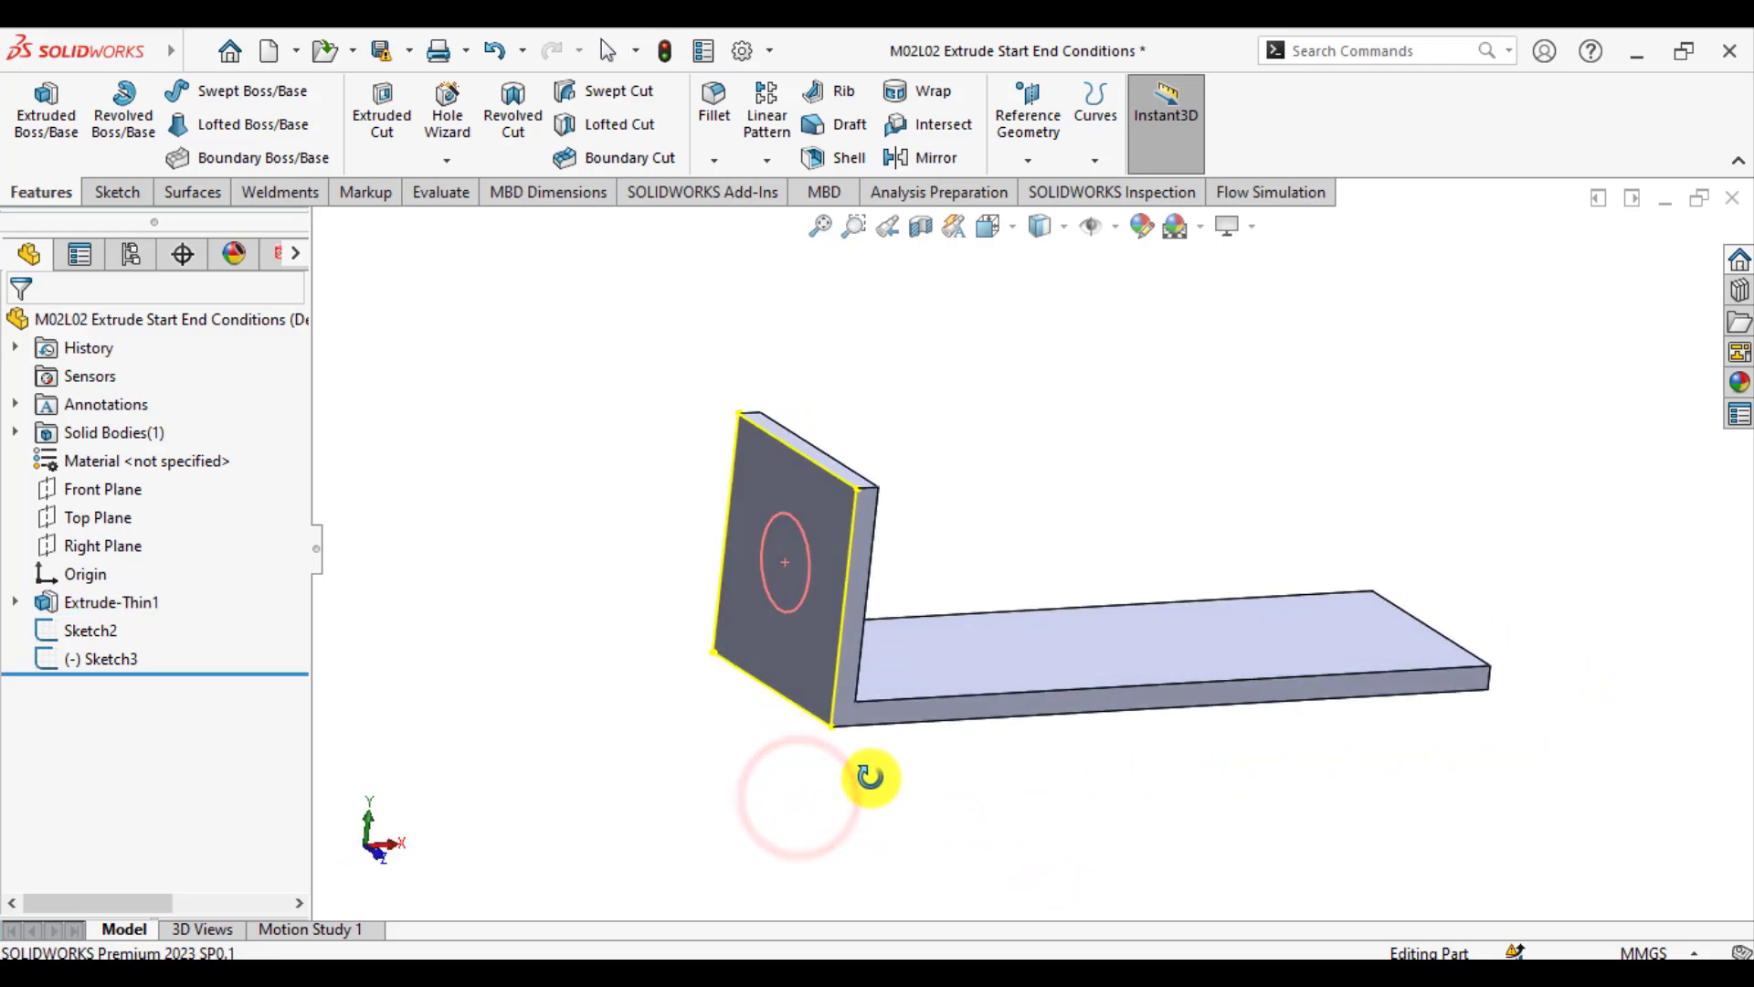
# - Extrude Sketch2 as a 5 mm blind boss starting from the base's free end face, with the direction reversed to point outward
pyautogui.click(62, 628)
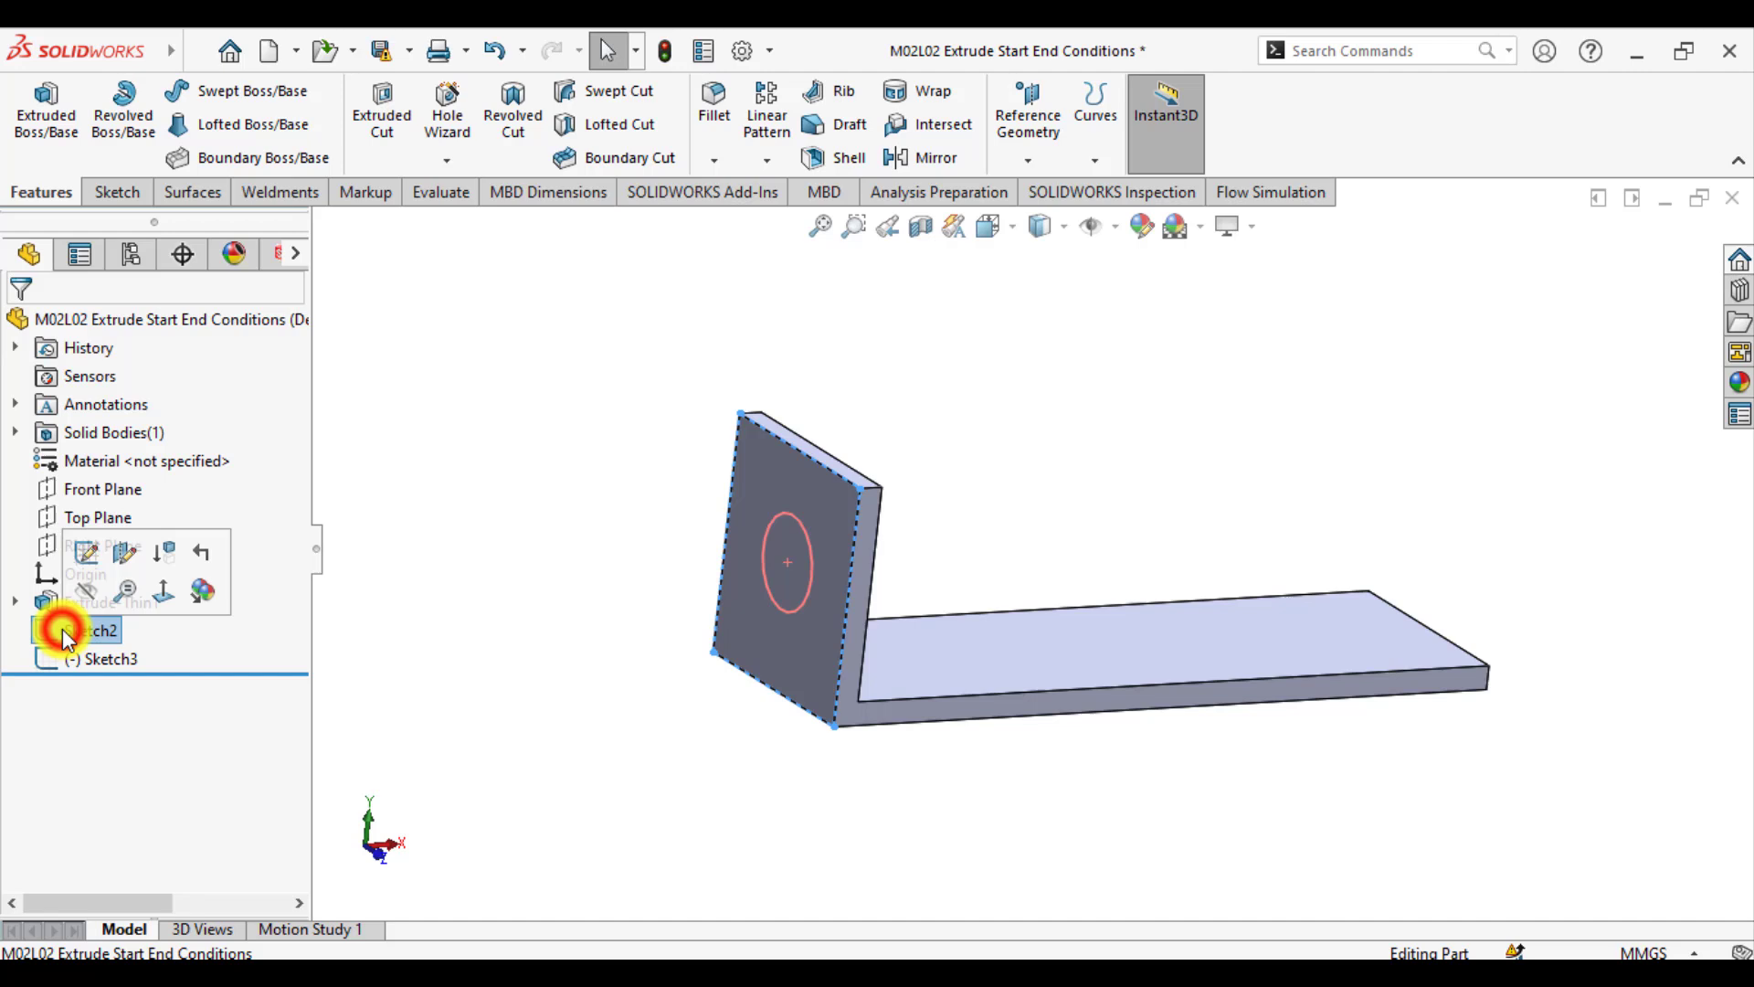
pyautogui.click(44, 115)
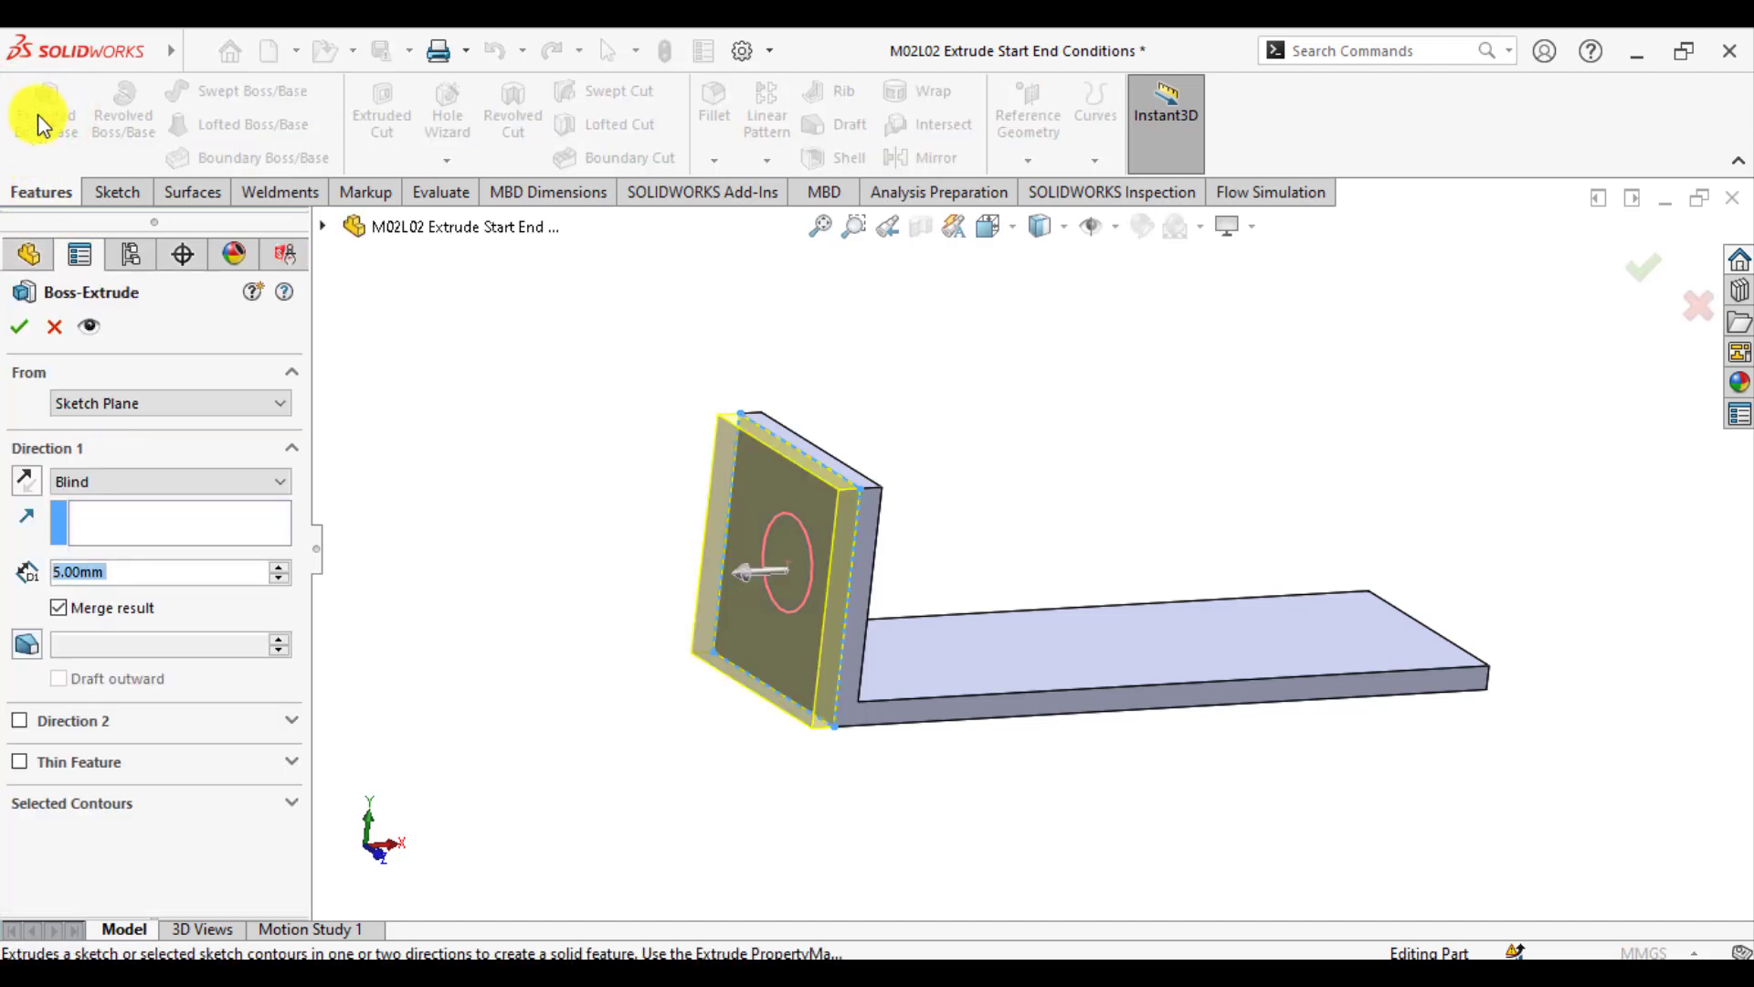
pyautogui.click(223, 405)
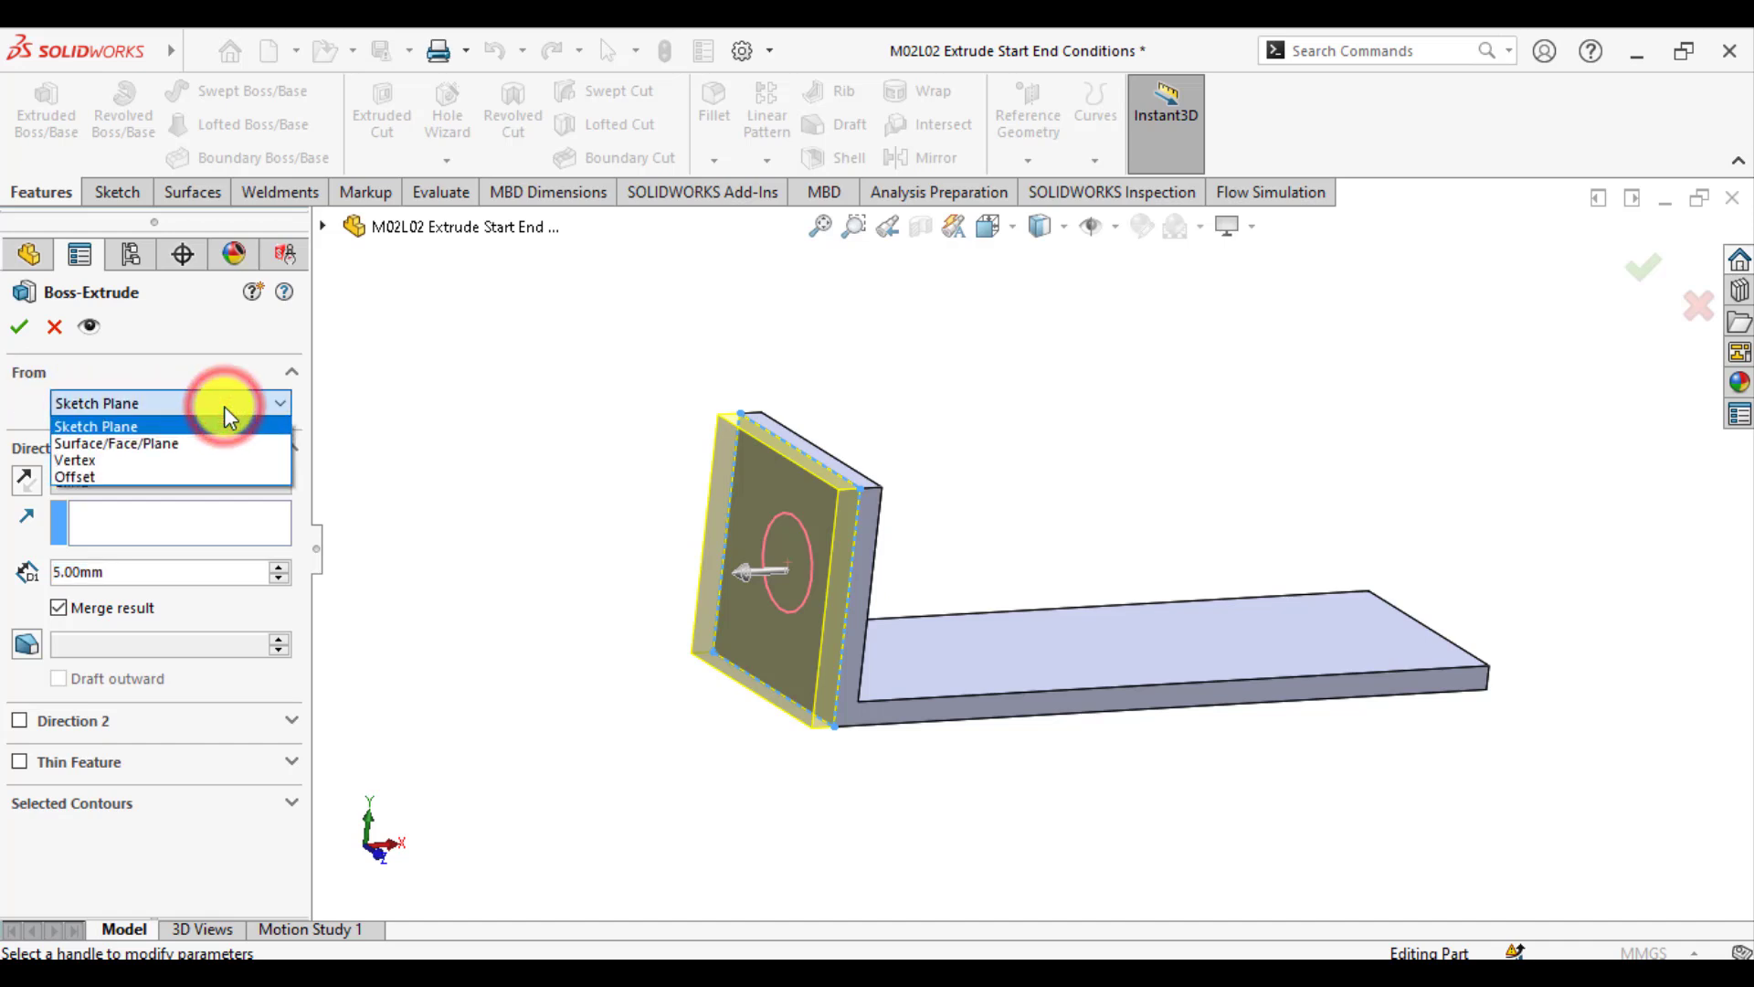
pyautogui.click(168, 443)
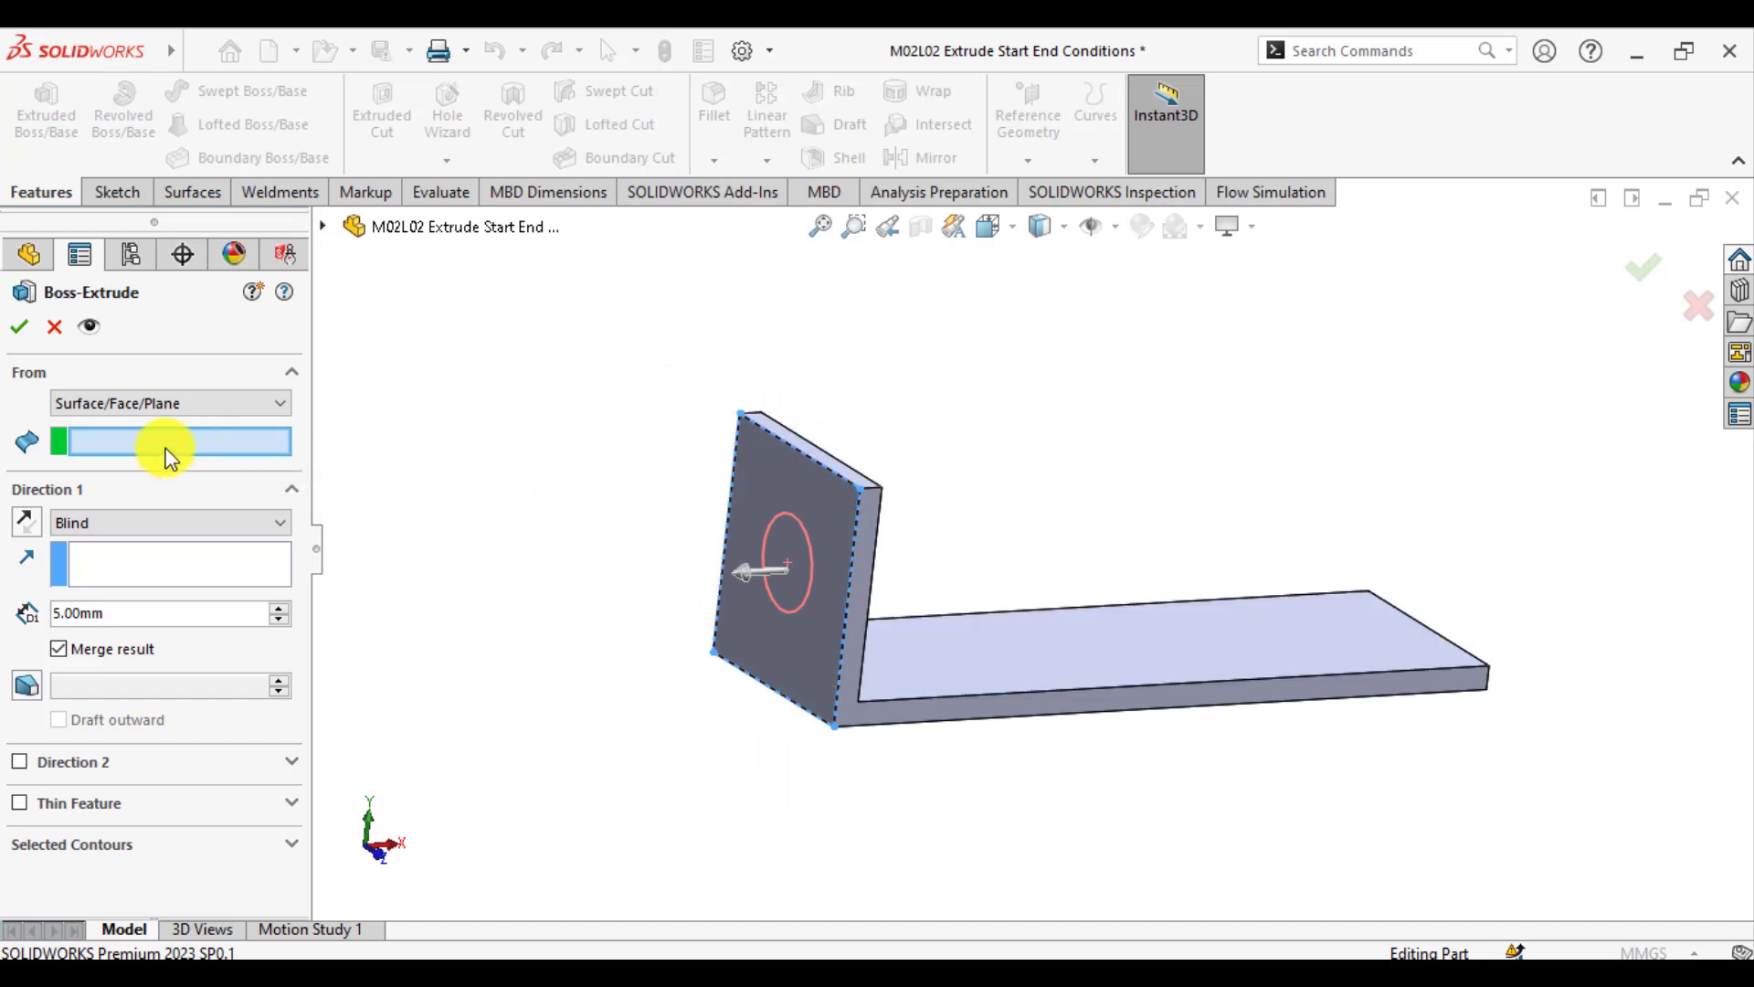
pyautogui.moveTo(1214, 430); pyautogui.dragTo(1119, 444, button='middle')
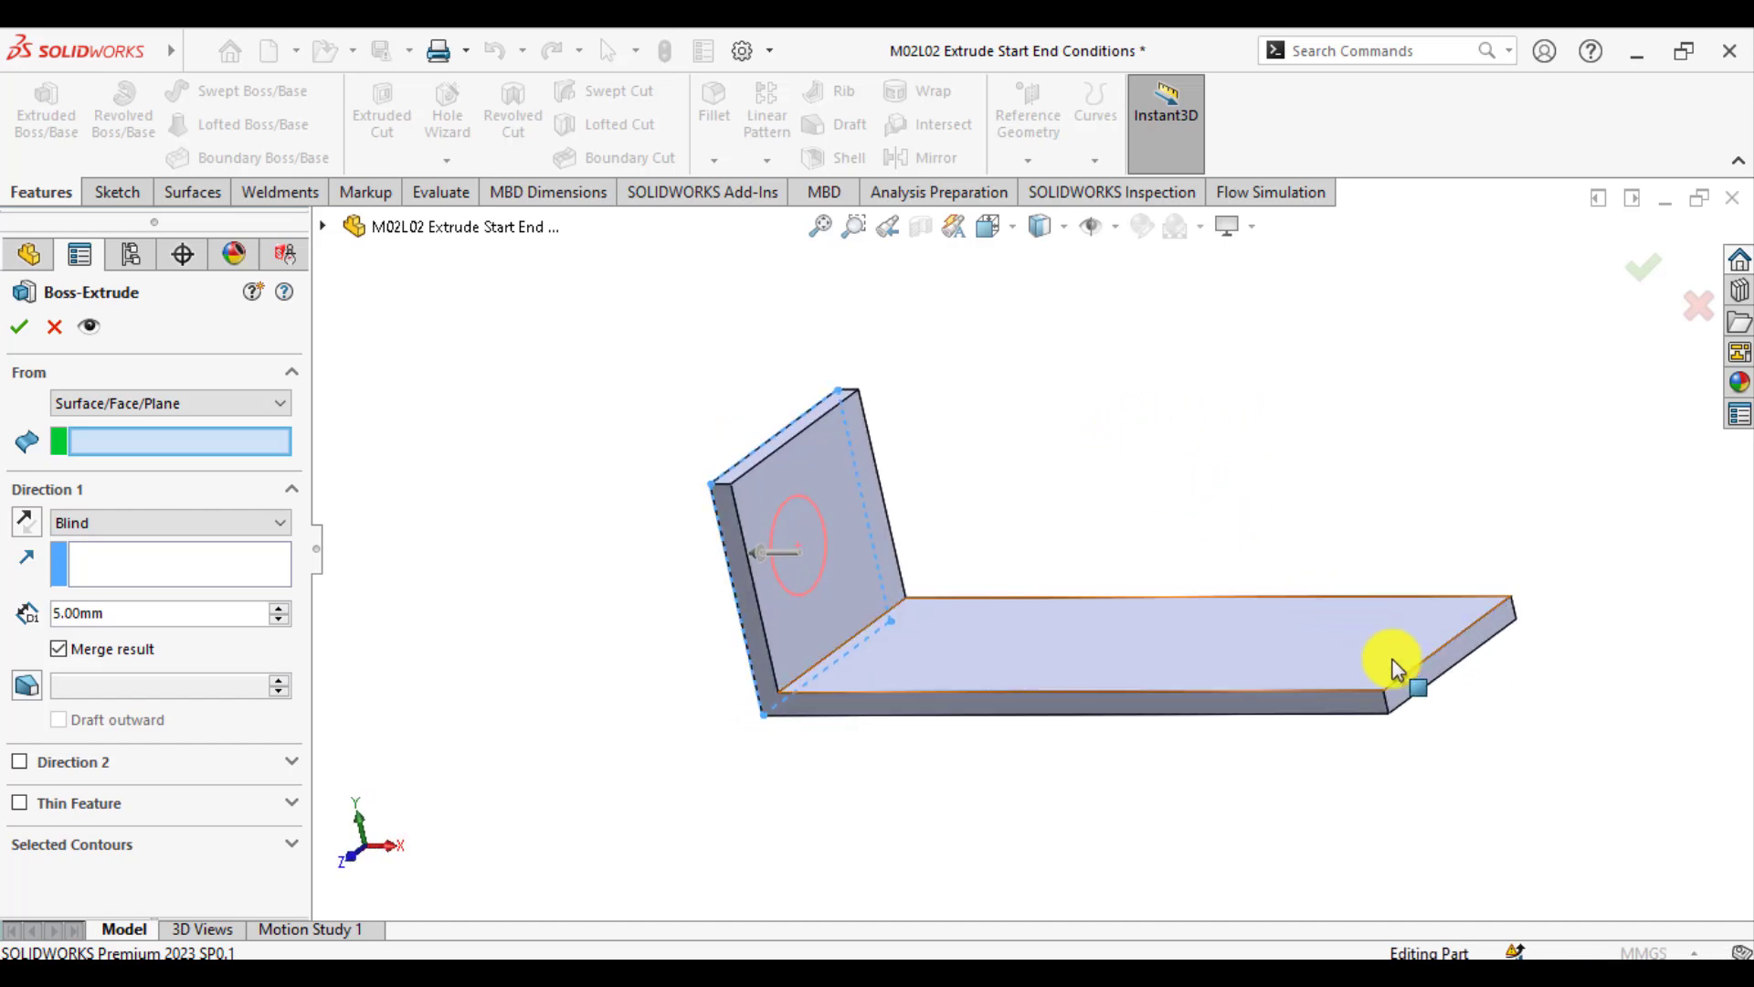
pyautogui.click(1416, 685)
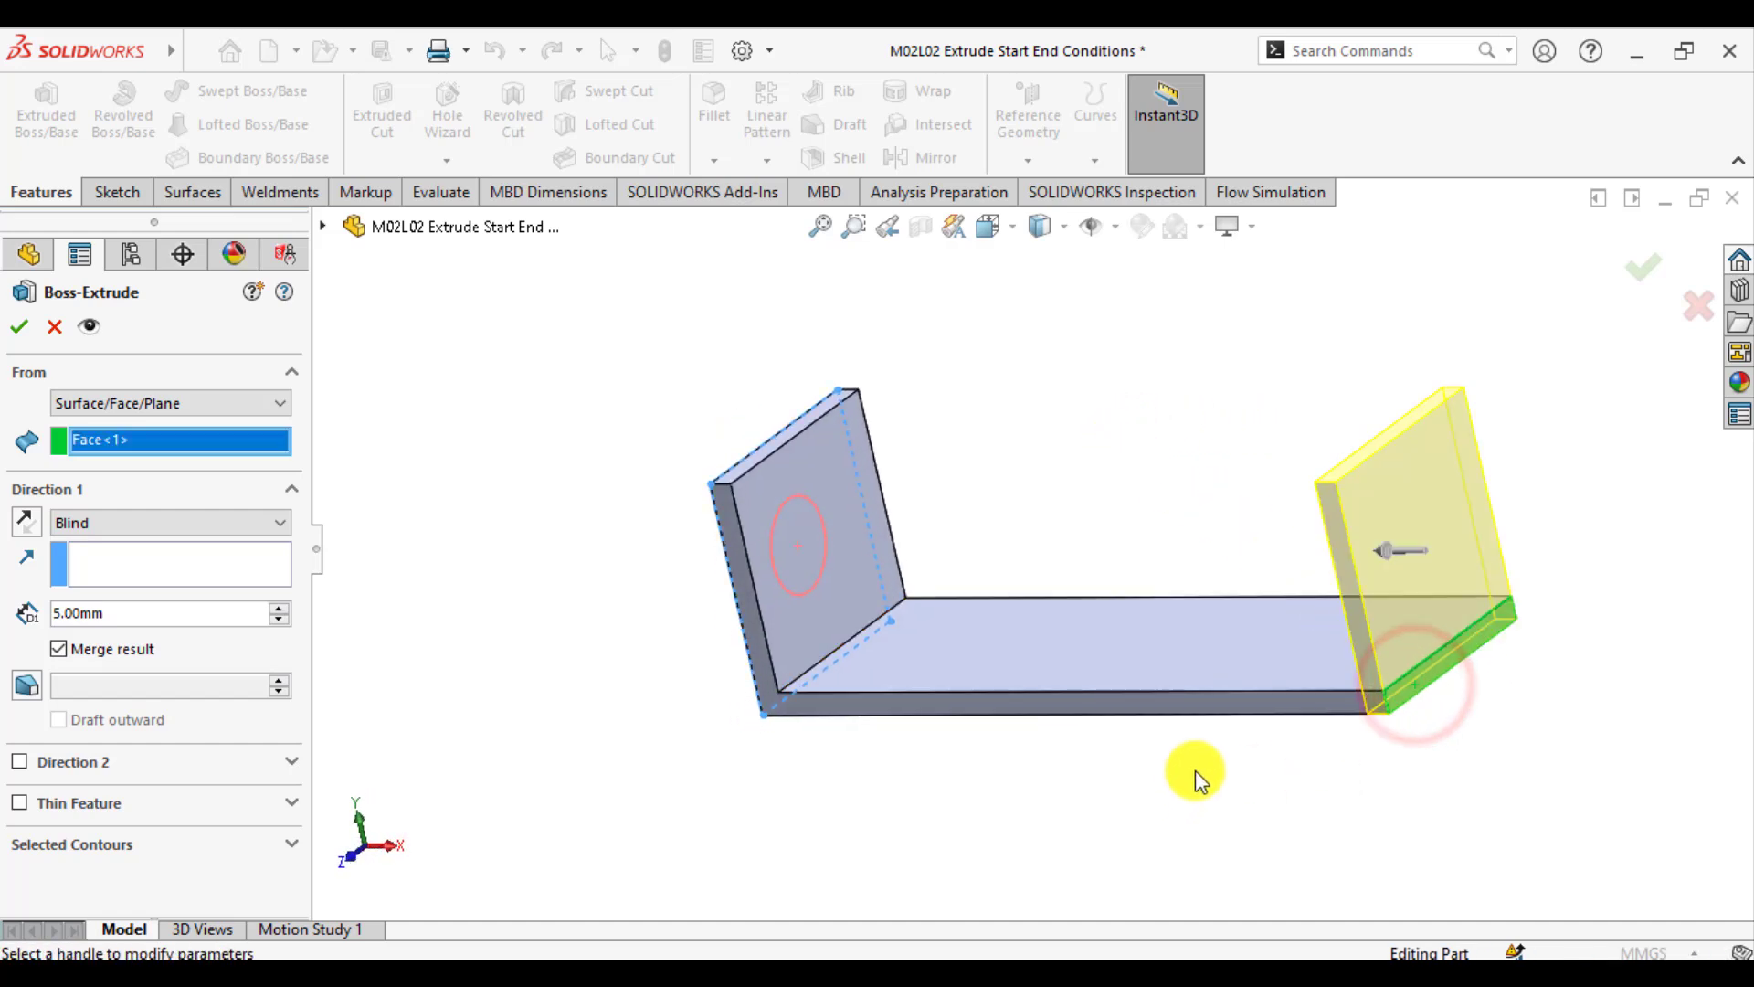
pyautogui.moveTo(1195, 770); pyautogui.dragTo(1268, 722, button='middle')
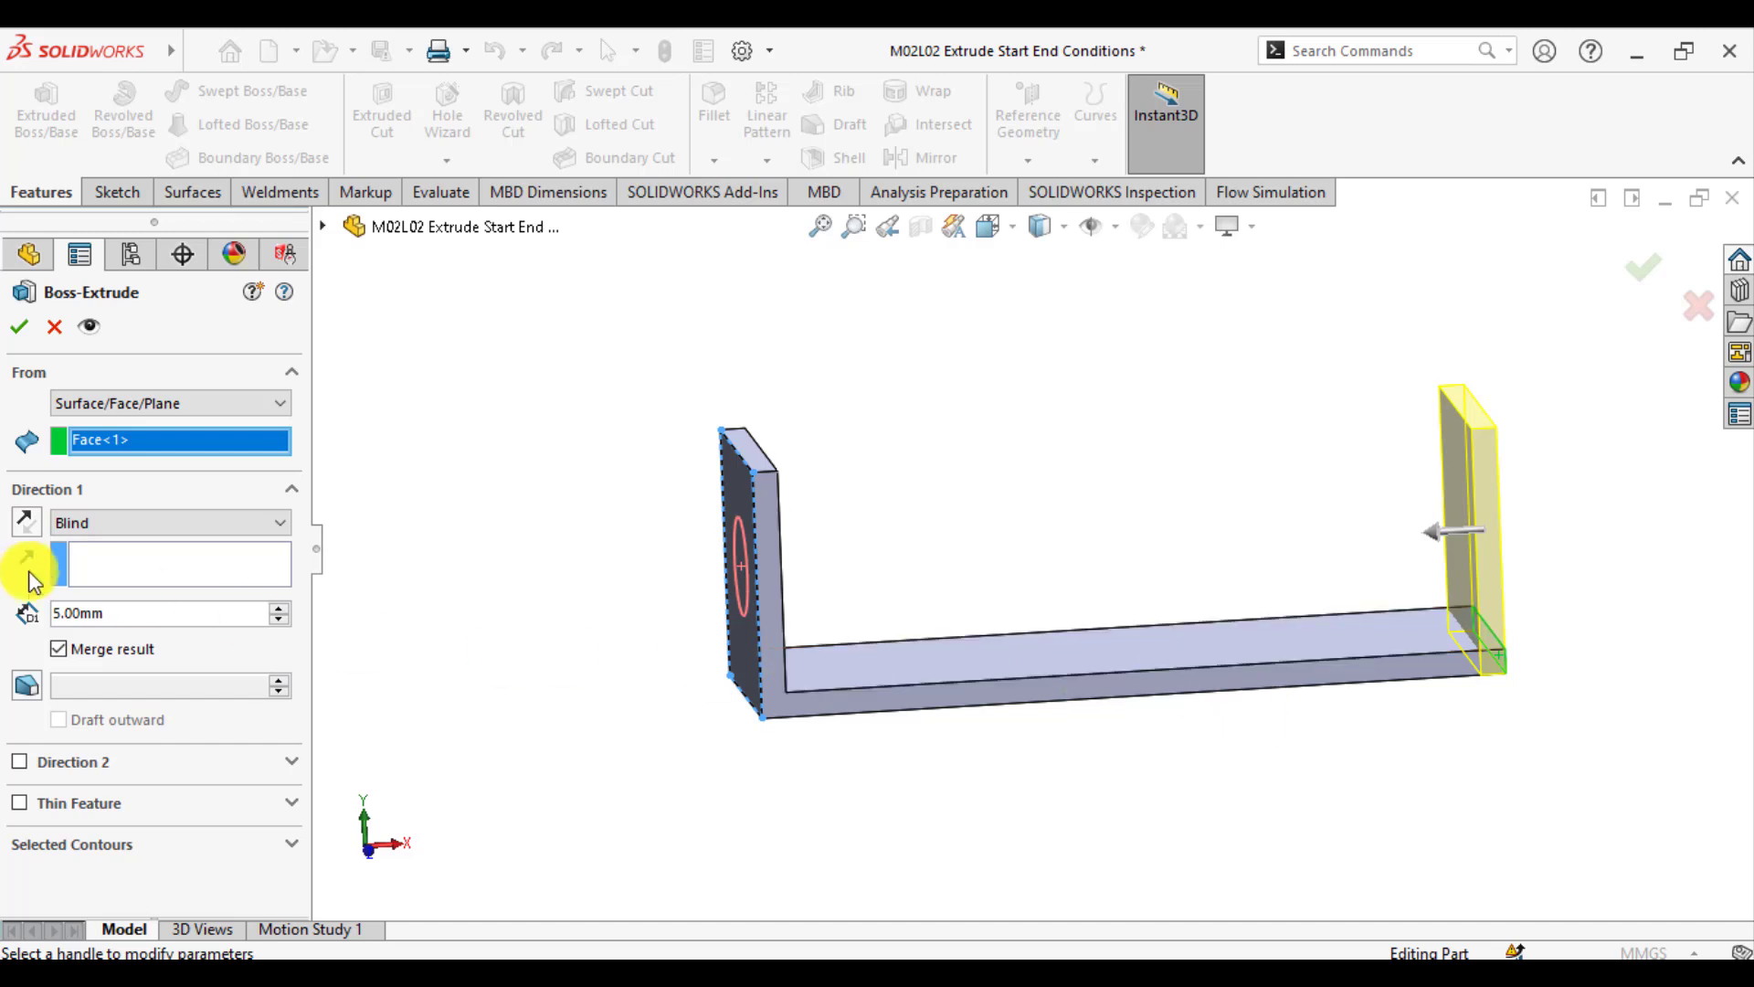
pyautogui.click(26, 521)
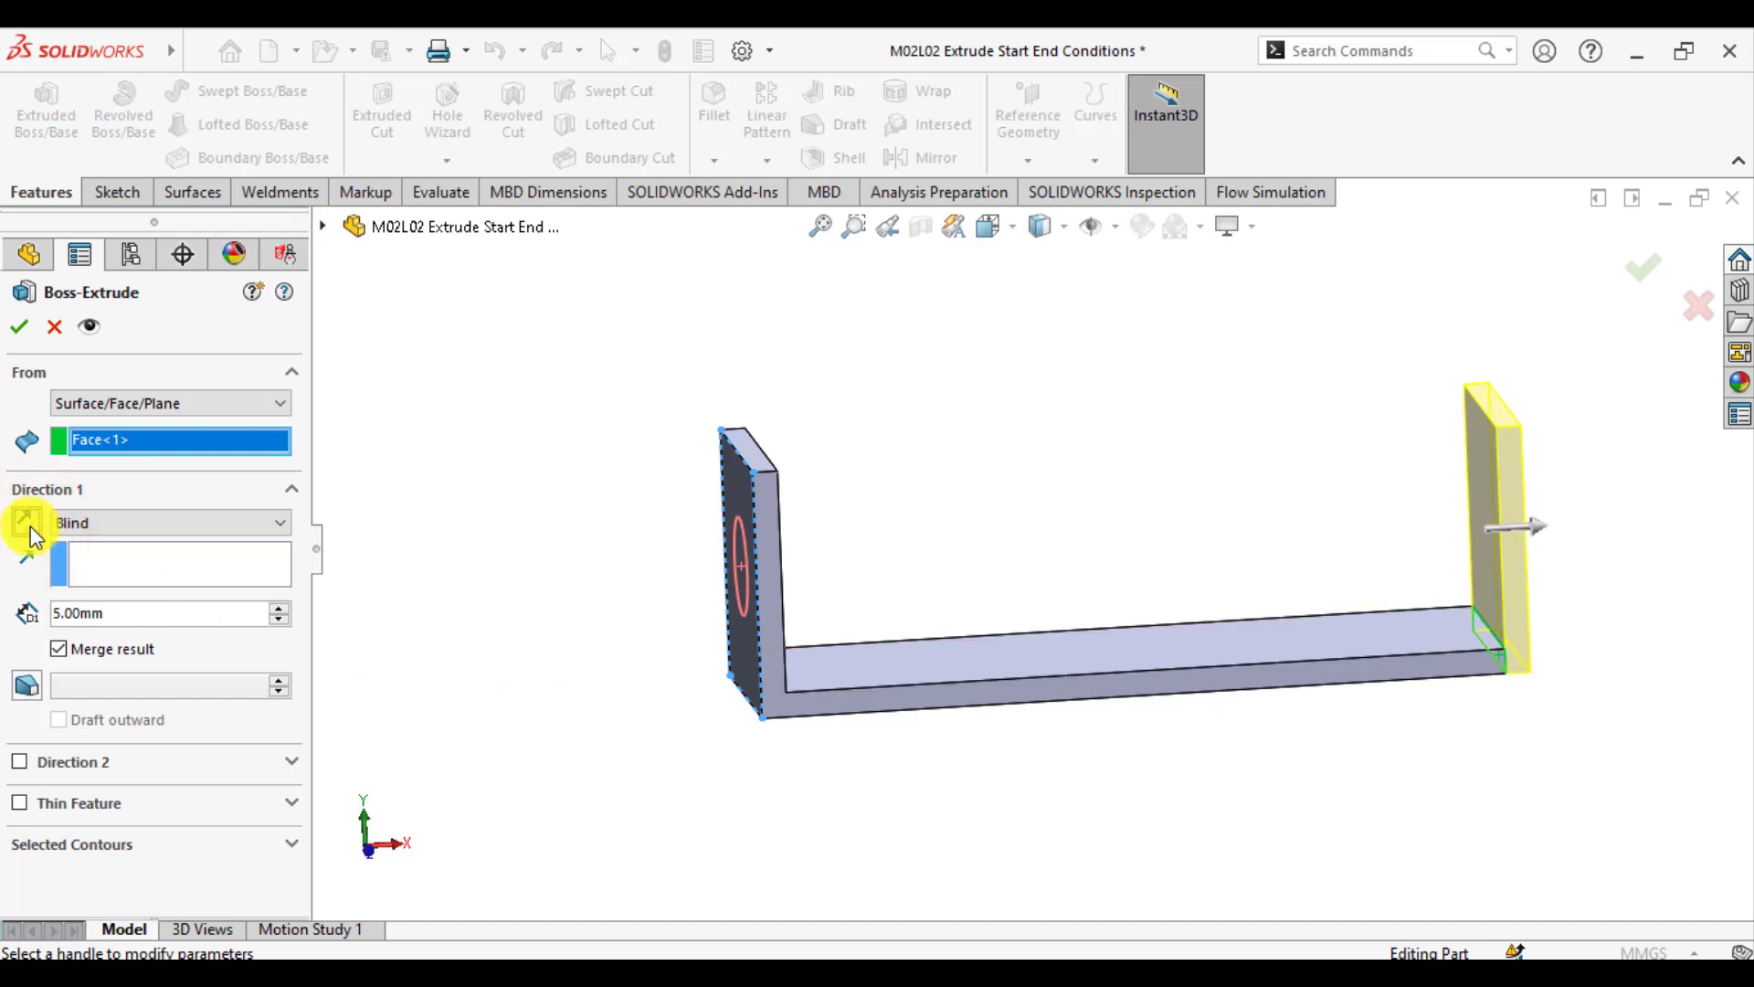
pyautogui.click(19, 329)
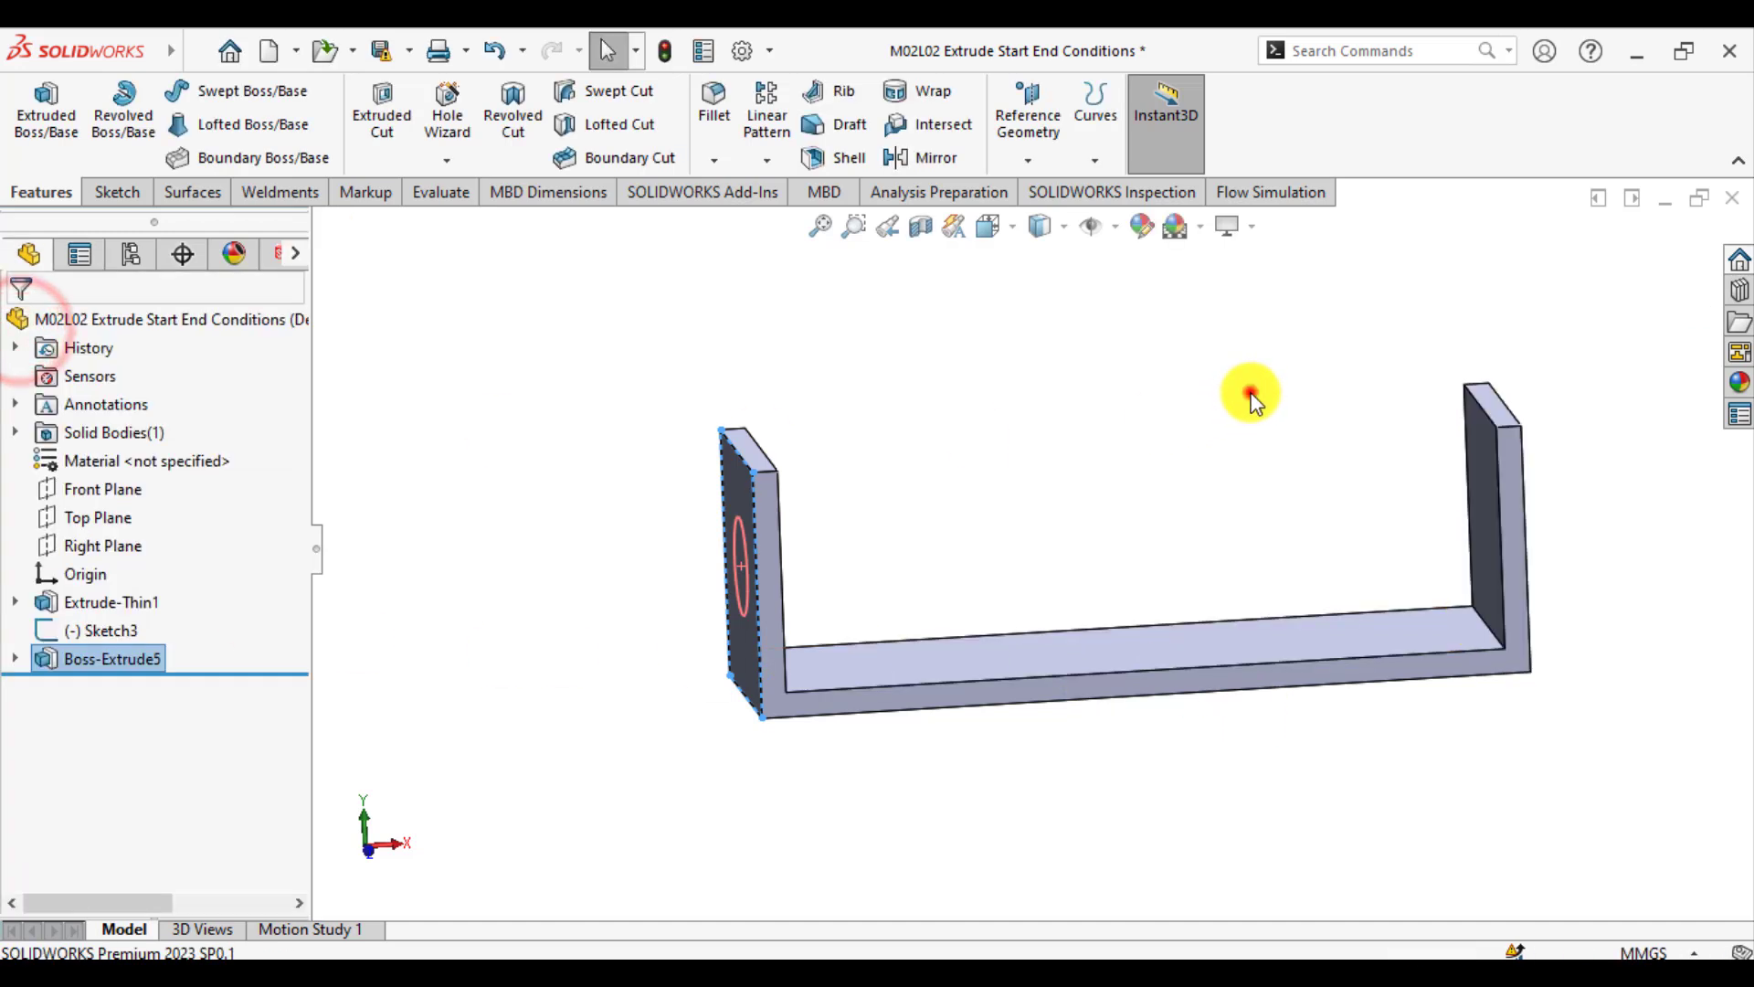
# - Examine the new end wall, including its outer face, and compare it with the original upright wall carrying the sketches
pyautogui.moveTo(1245, 391); pyautogui.dragTo(1192, 491, button='middle')
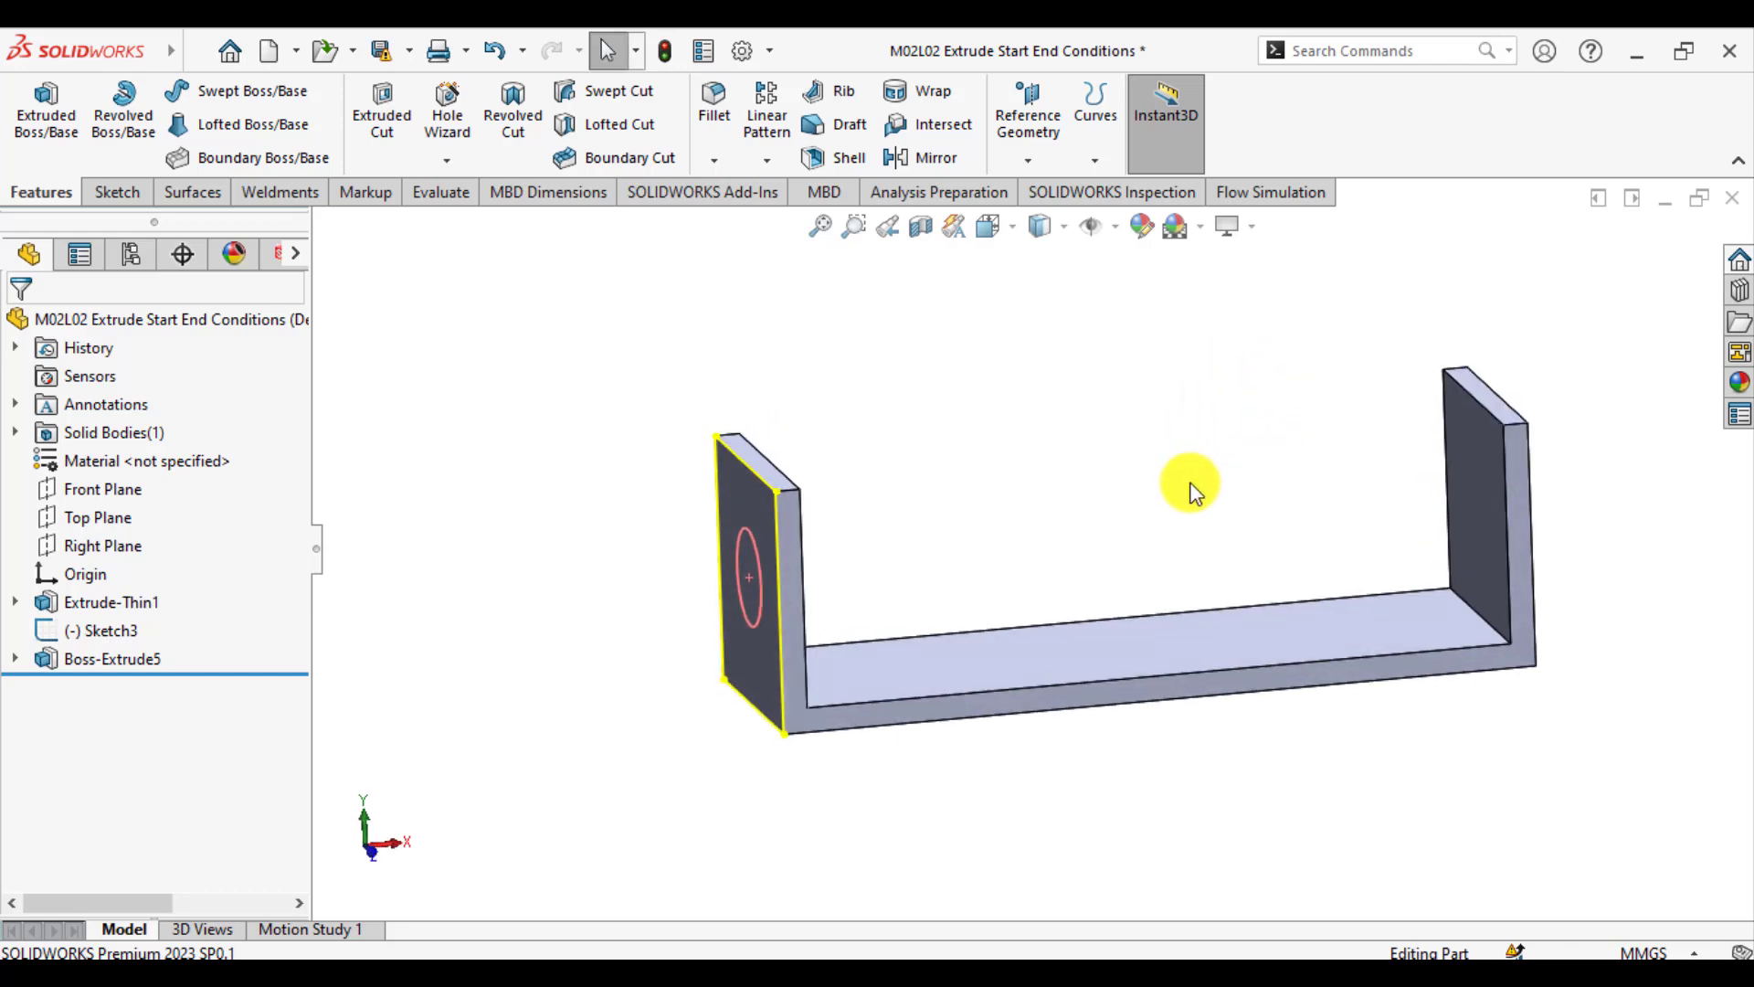
pyautogui.scroll(1, 1012, 508)
pyautogui.scroll(-1, 984, 528)
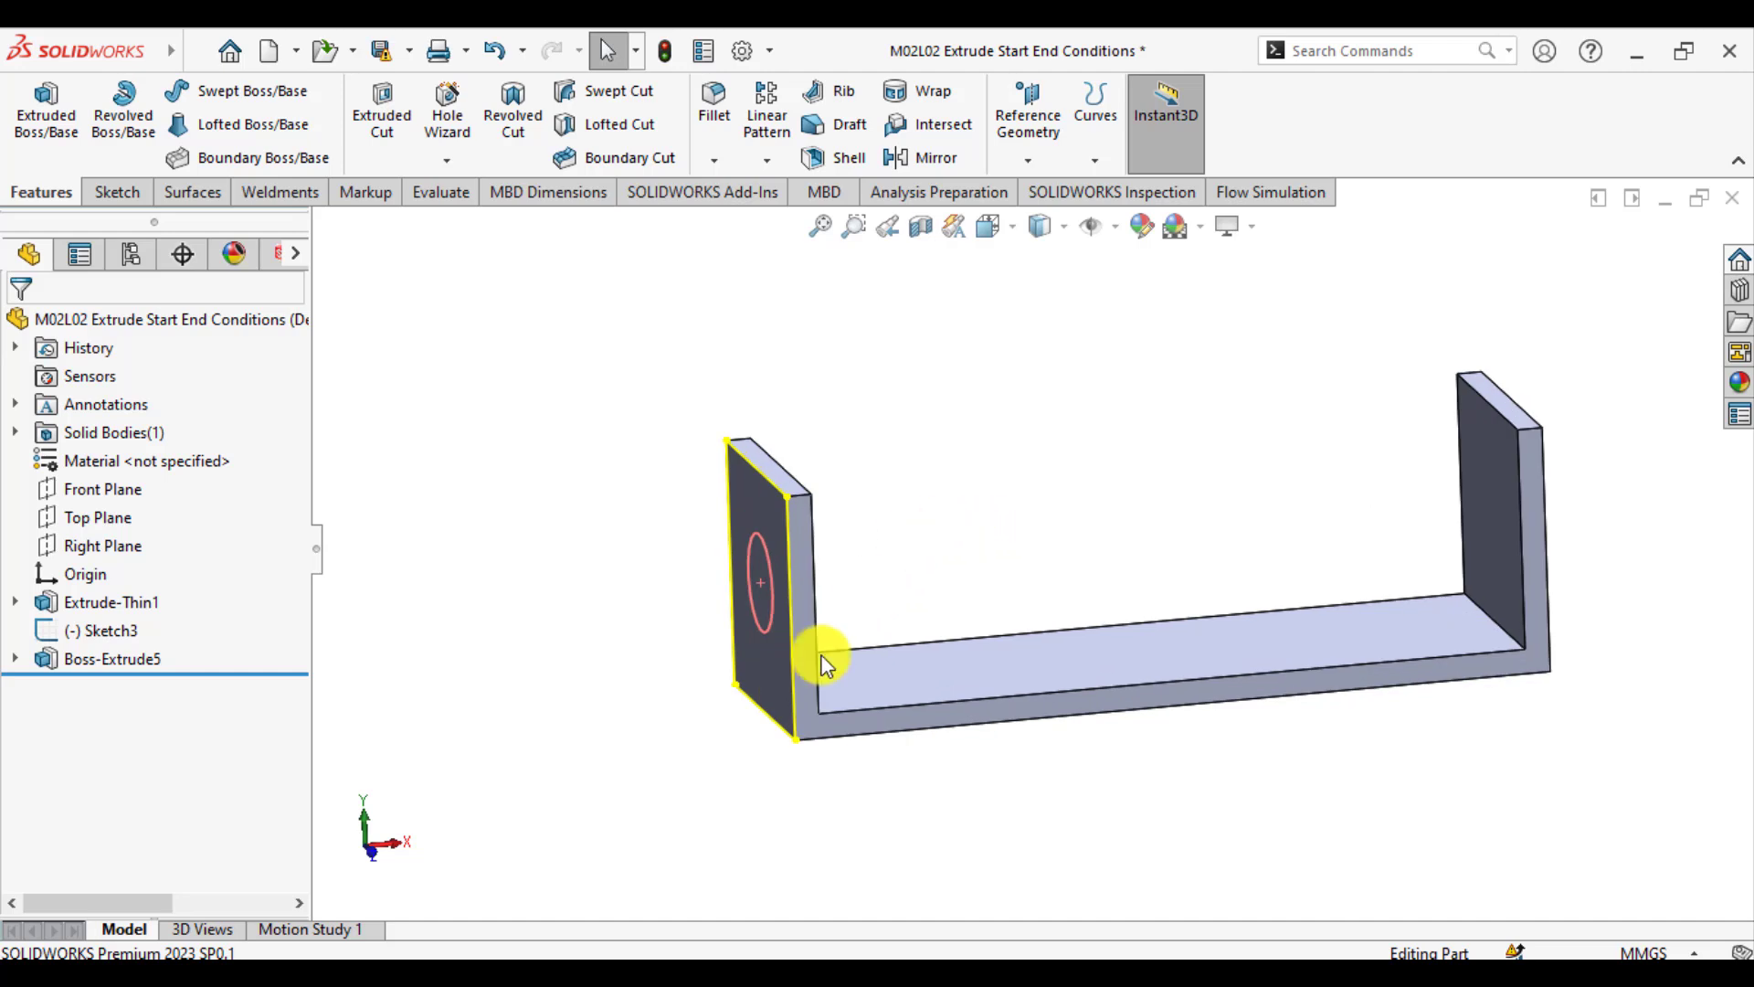
pyautogui.click(769, 658)
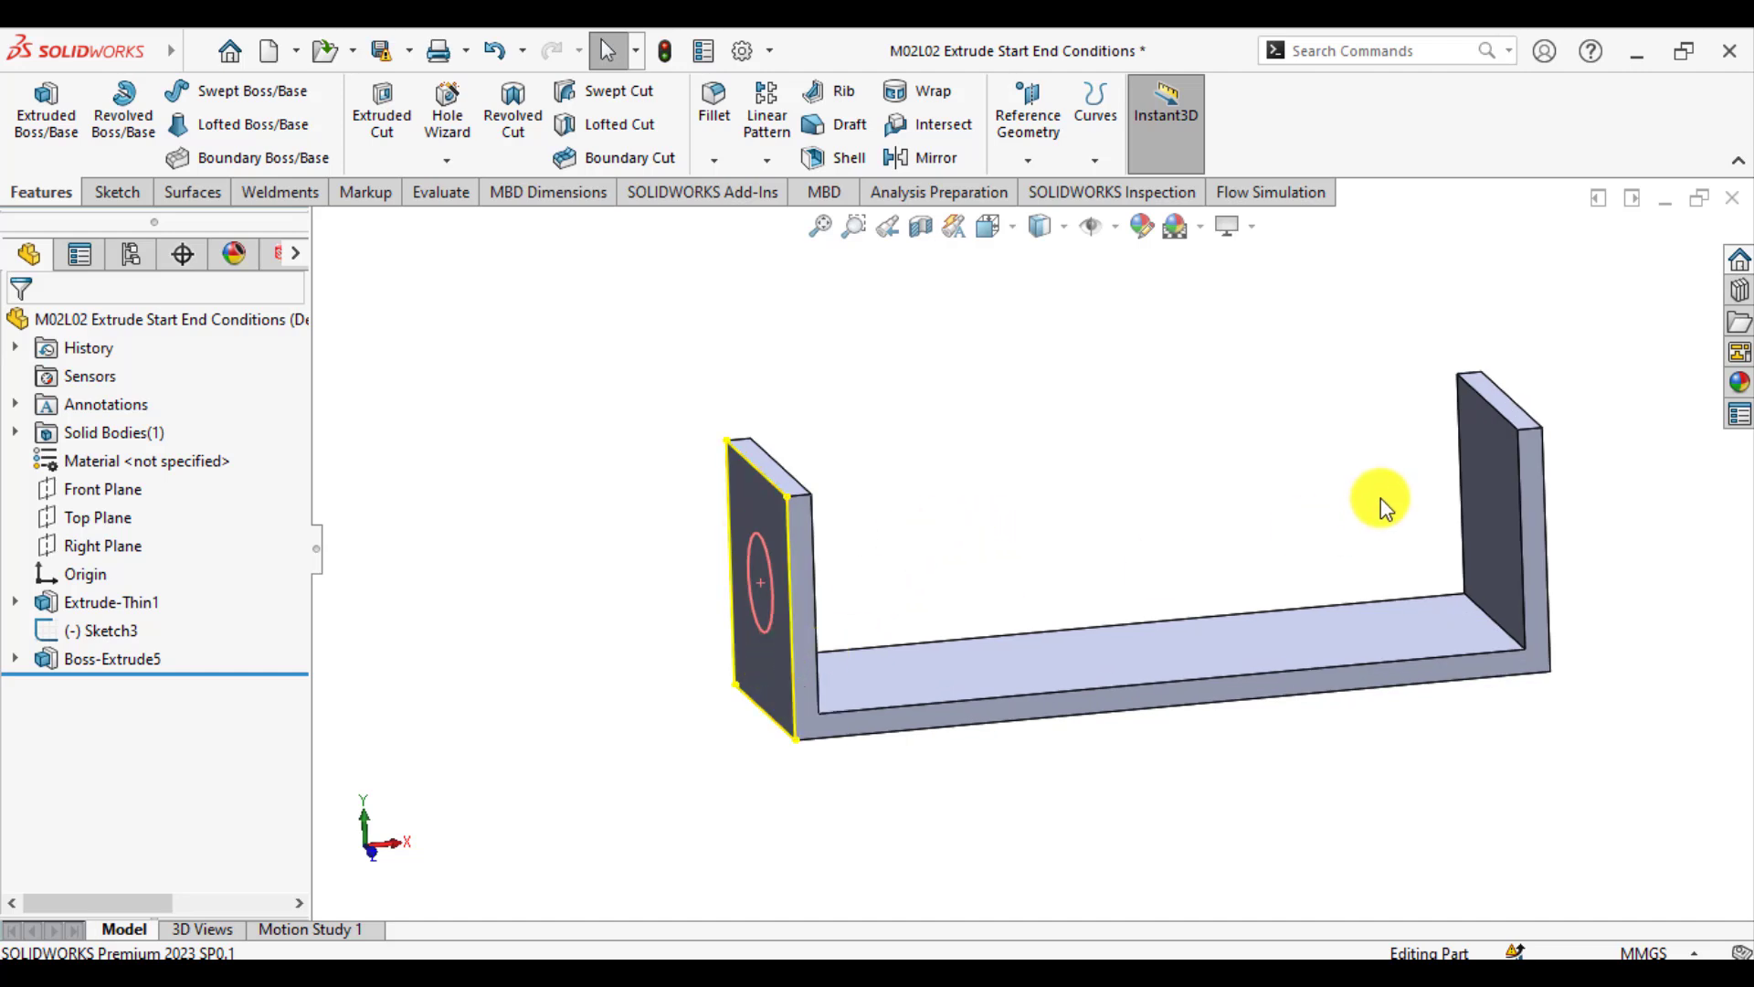
pyautogui.moveTo(1379, 500); pyautogui.dragTo(1312, 548, button='middle')
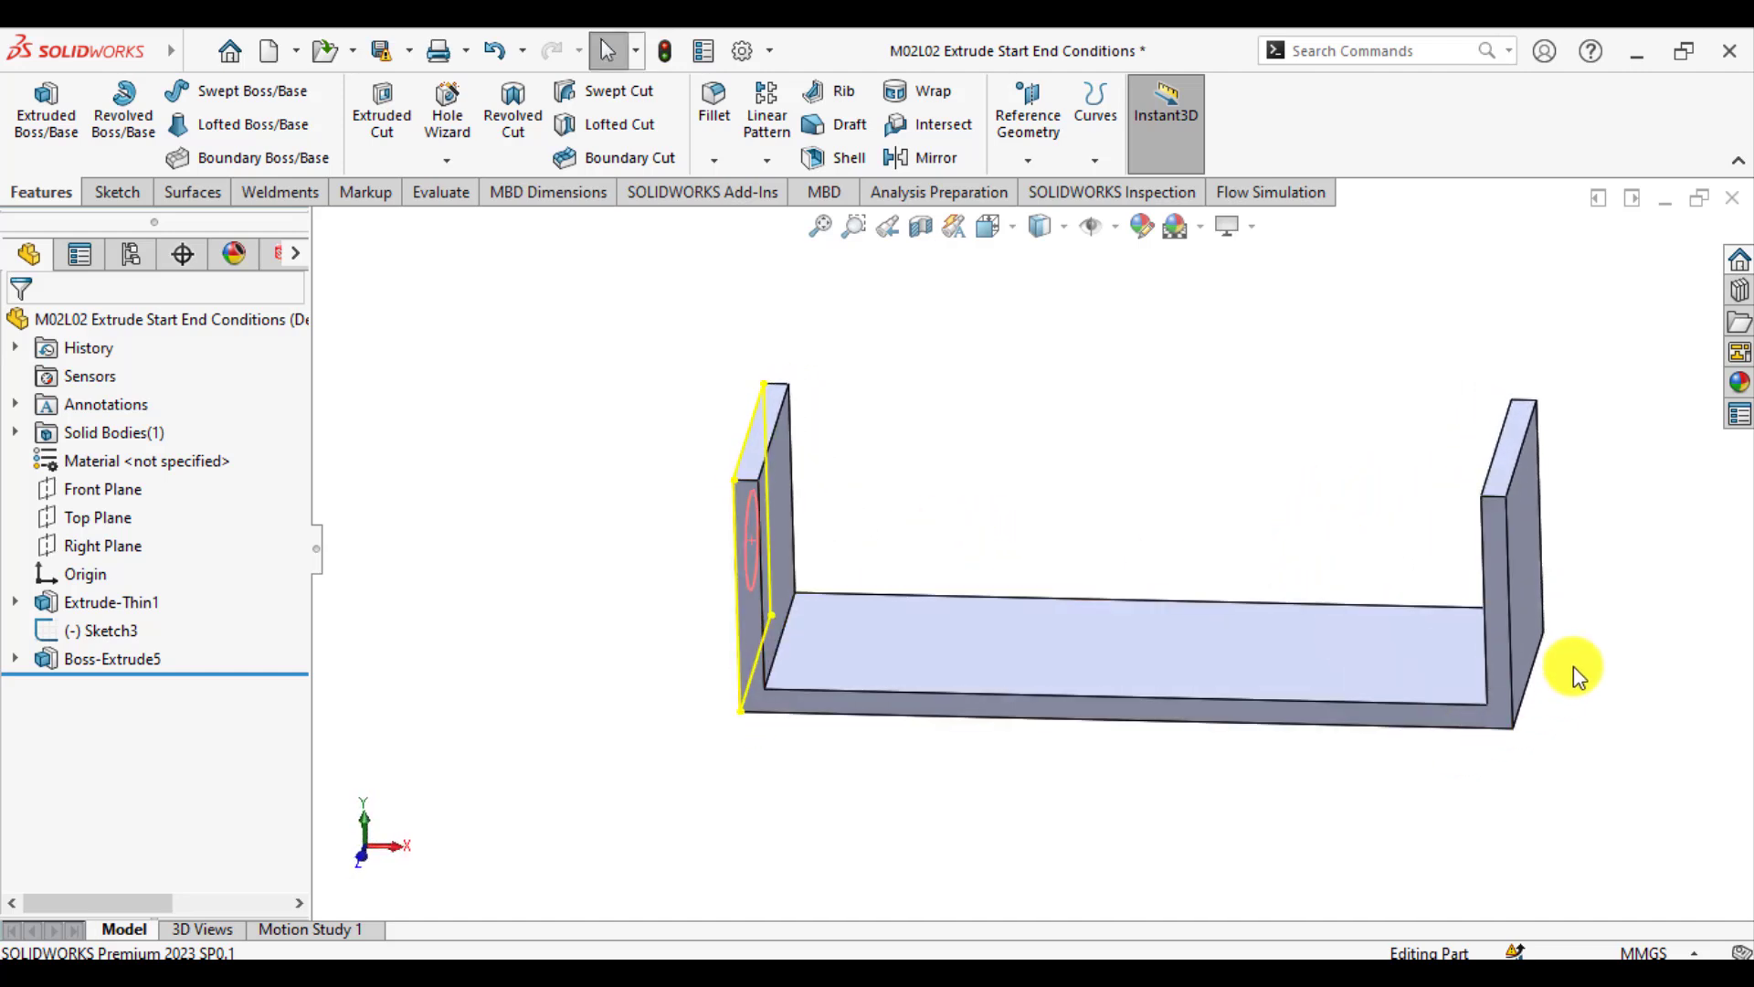
pyautogui.click(1532, 626)
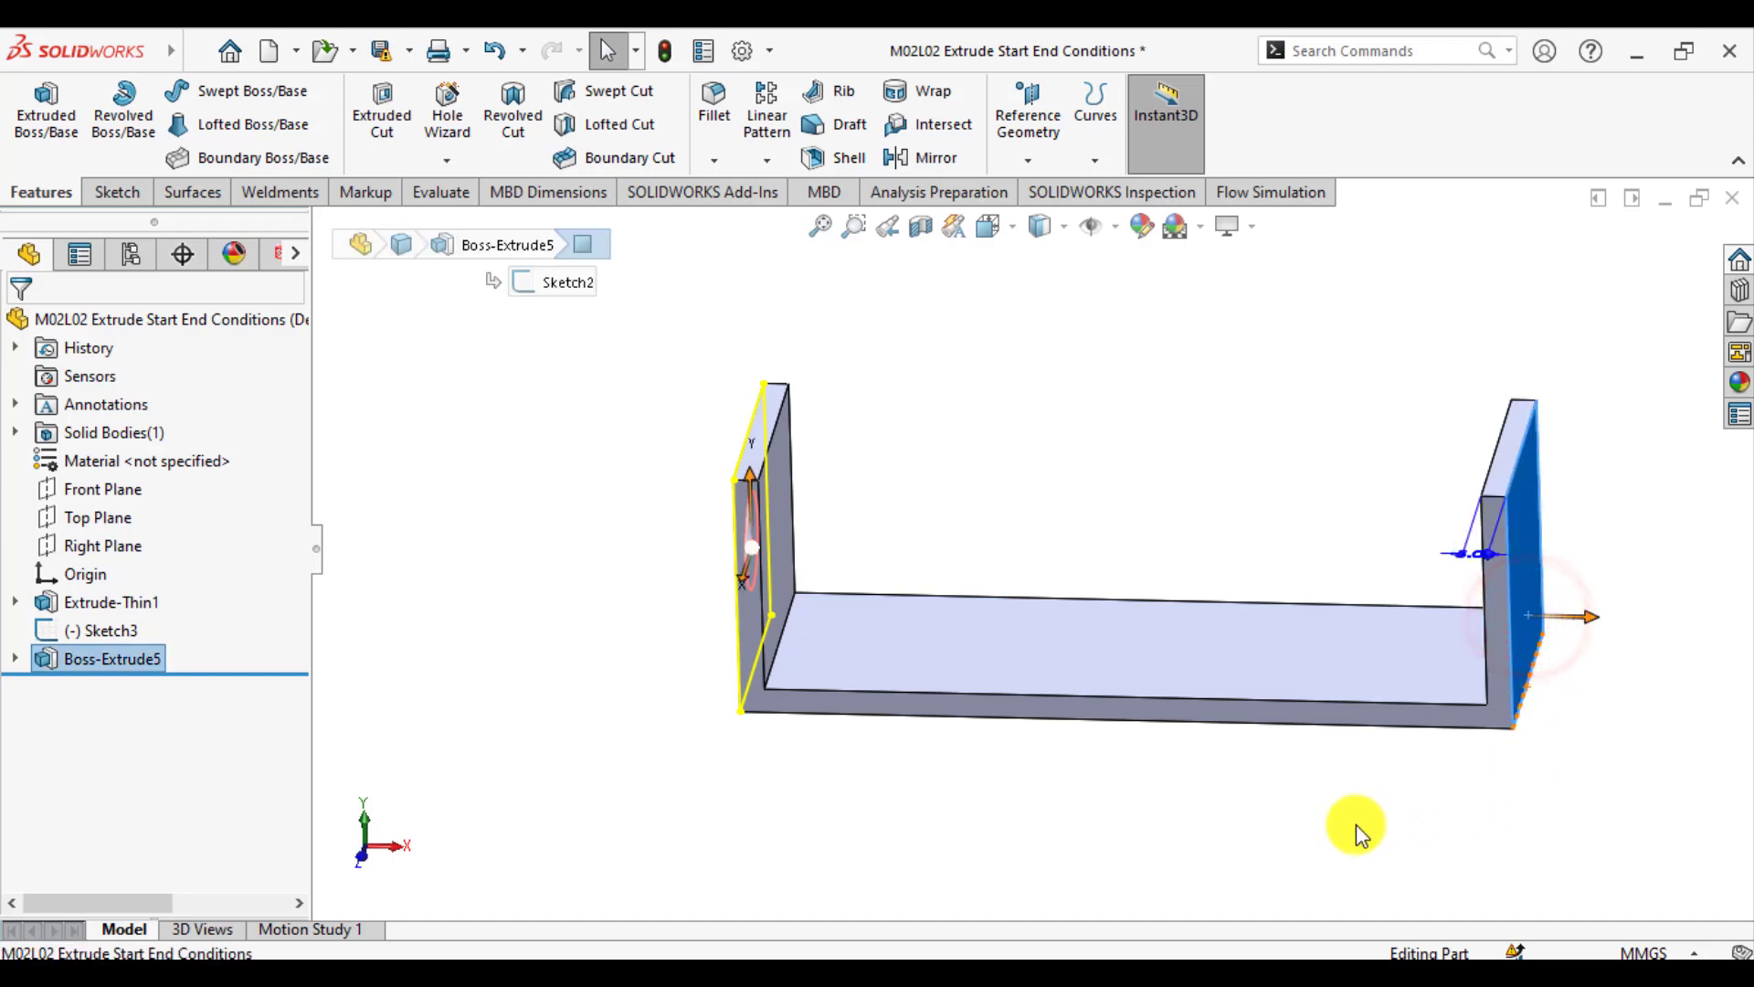
pyautogui.click(1302, 822)
pyautogui.moveTo(1302, 823)
pyautogui.mouseDown(button='middle')
pyautogui.moveTo(1178, 728)
pyautogui.moveTo(1240, 490)
pyautogui.moveTo(952, 618)
pyautogui.mouseUp(button='middle')
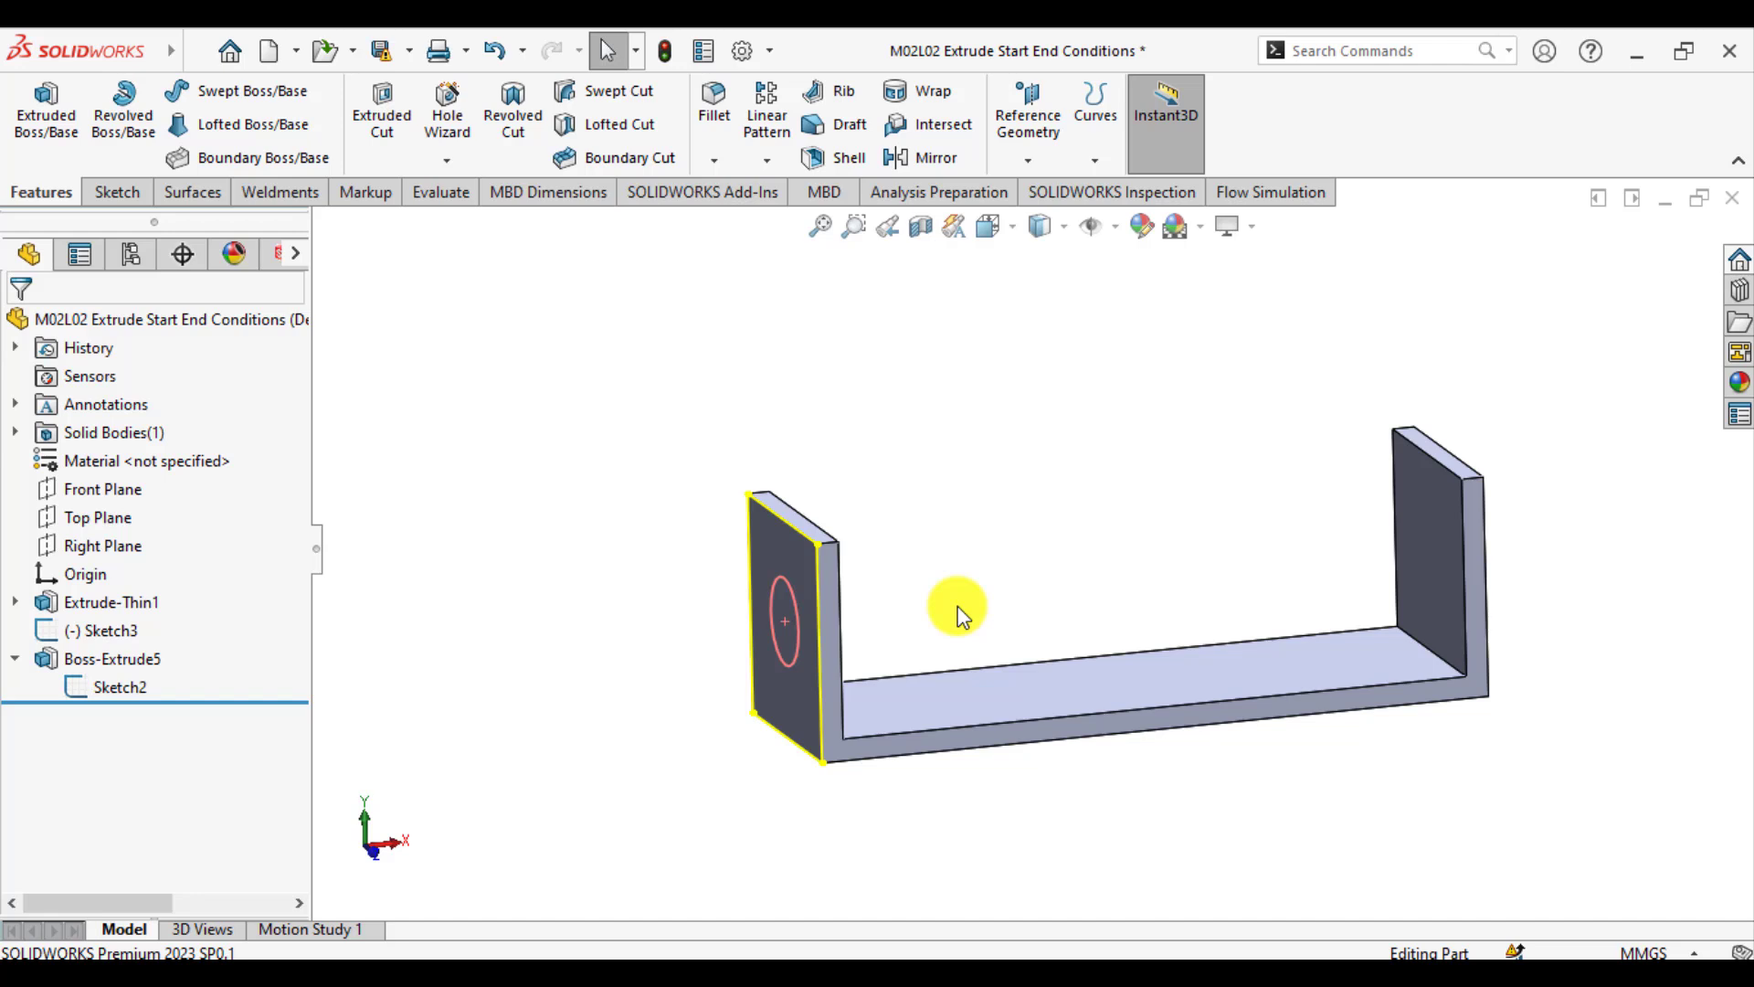
pyautogui.click(928, 485)
# - Start a boss extrusion reusing Sketch2 and set its start condition to Offset with a distance of 90 mm
pyautogui.click(108, 630)
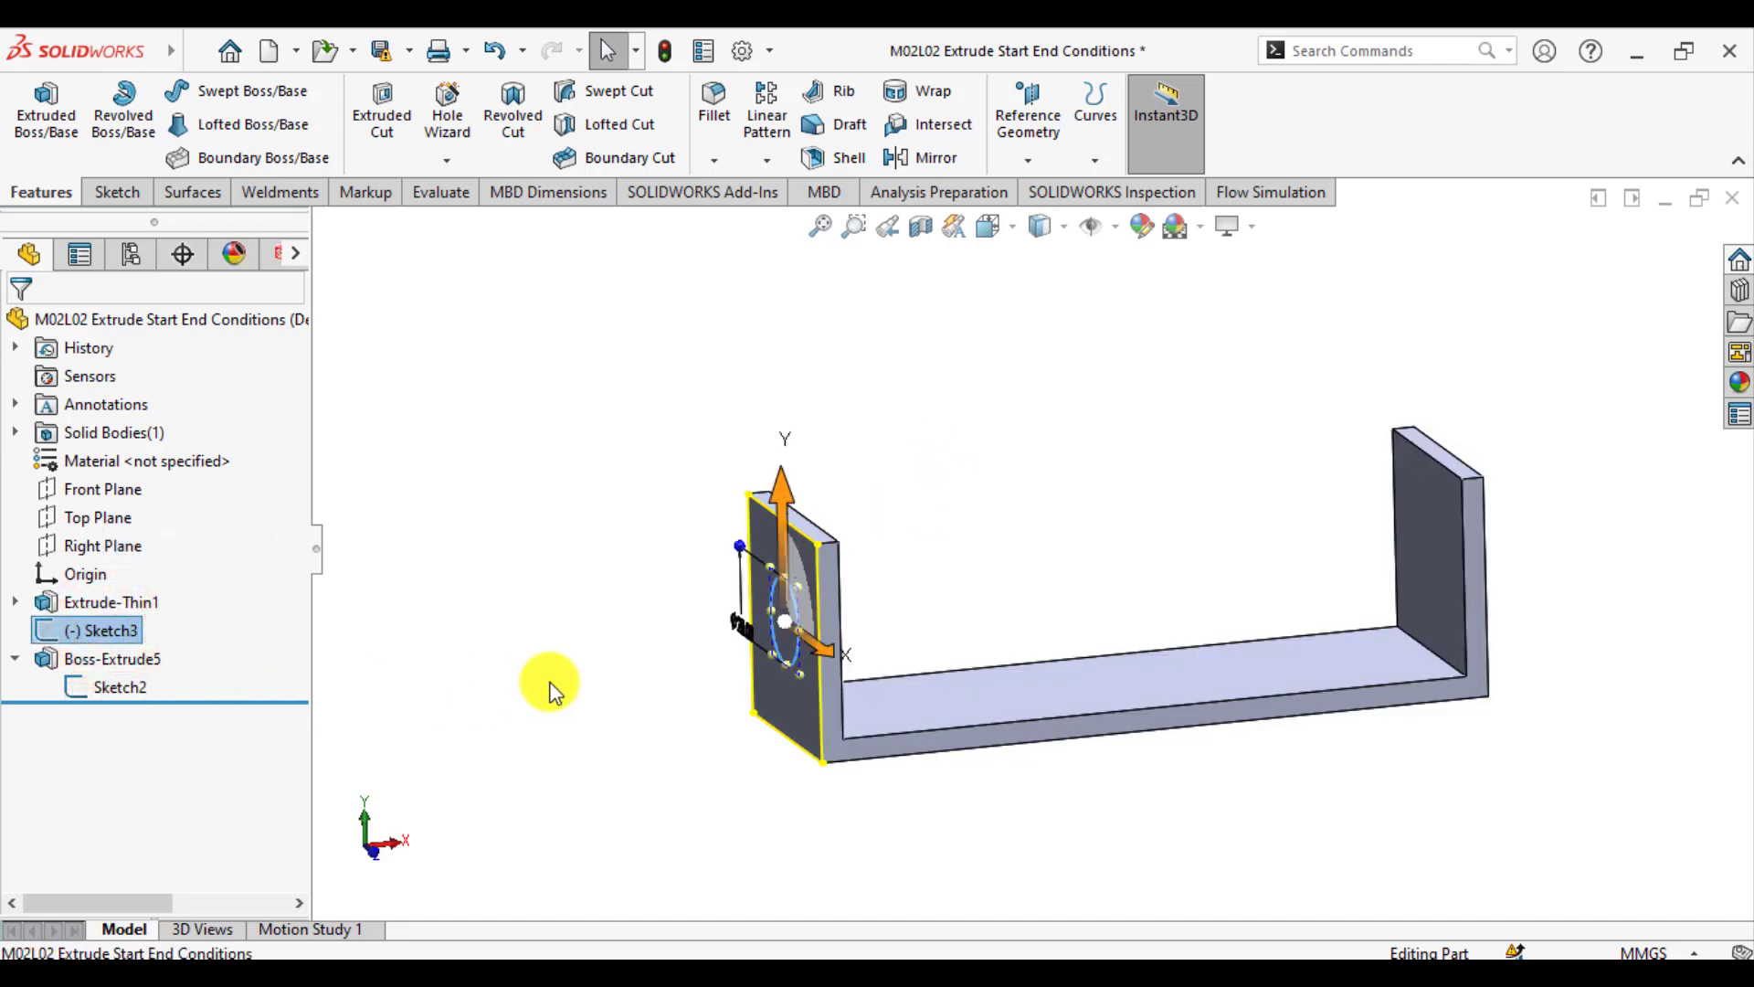
pyautogui.click(113, 689)
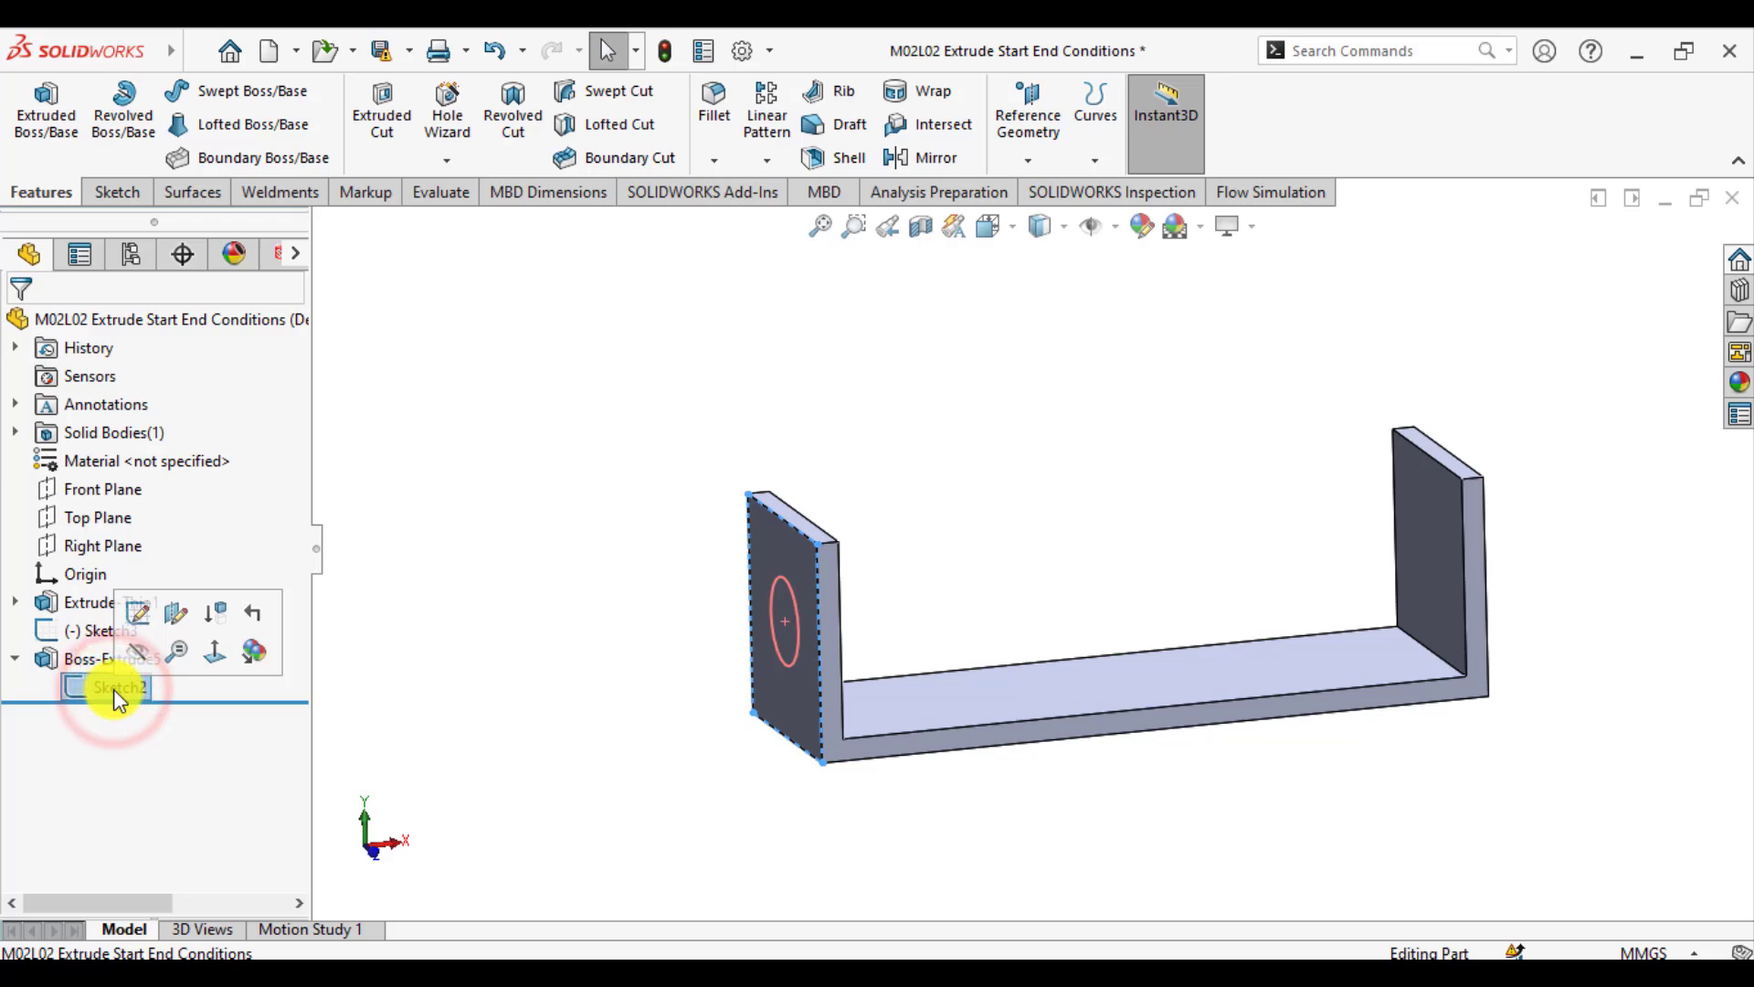
pyautogui.click(50, 107)
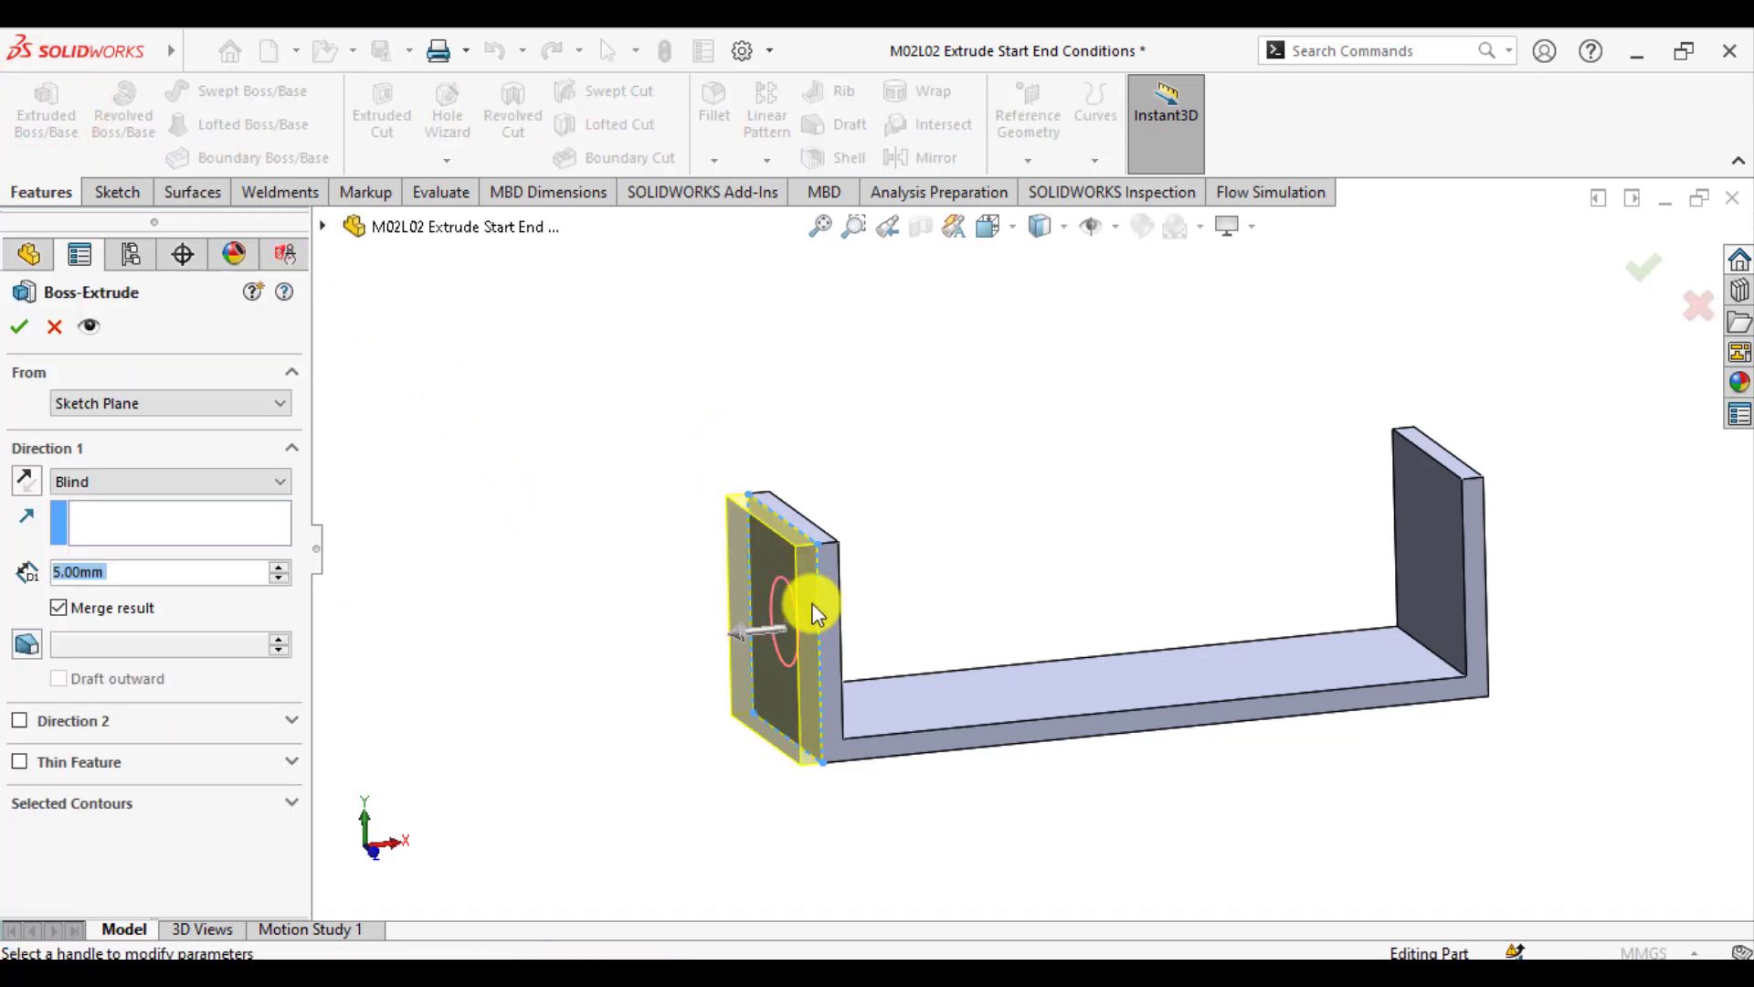
pyautogui.scroll(-2, 890, 629)
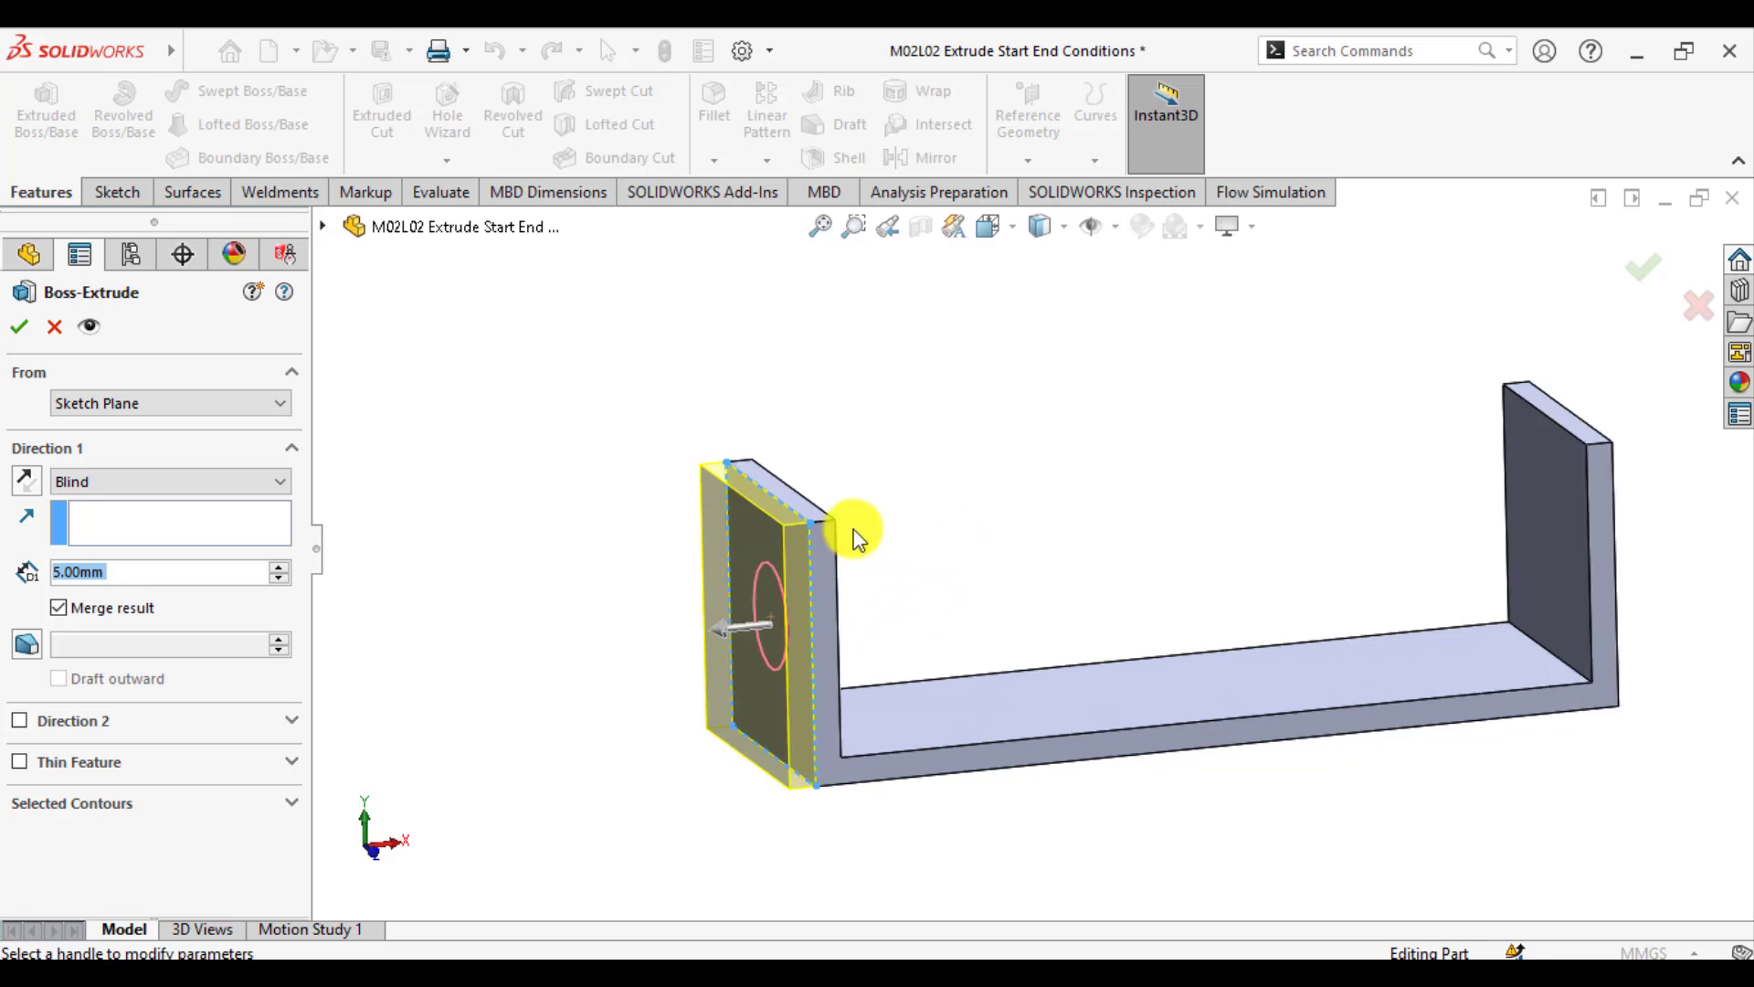
pyautogui.click(185, 404)
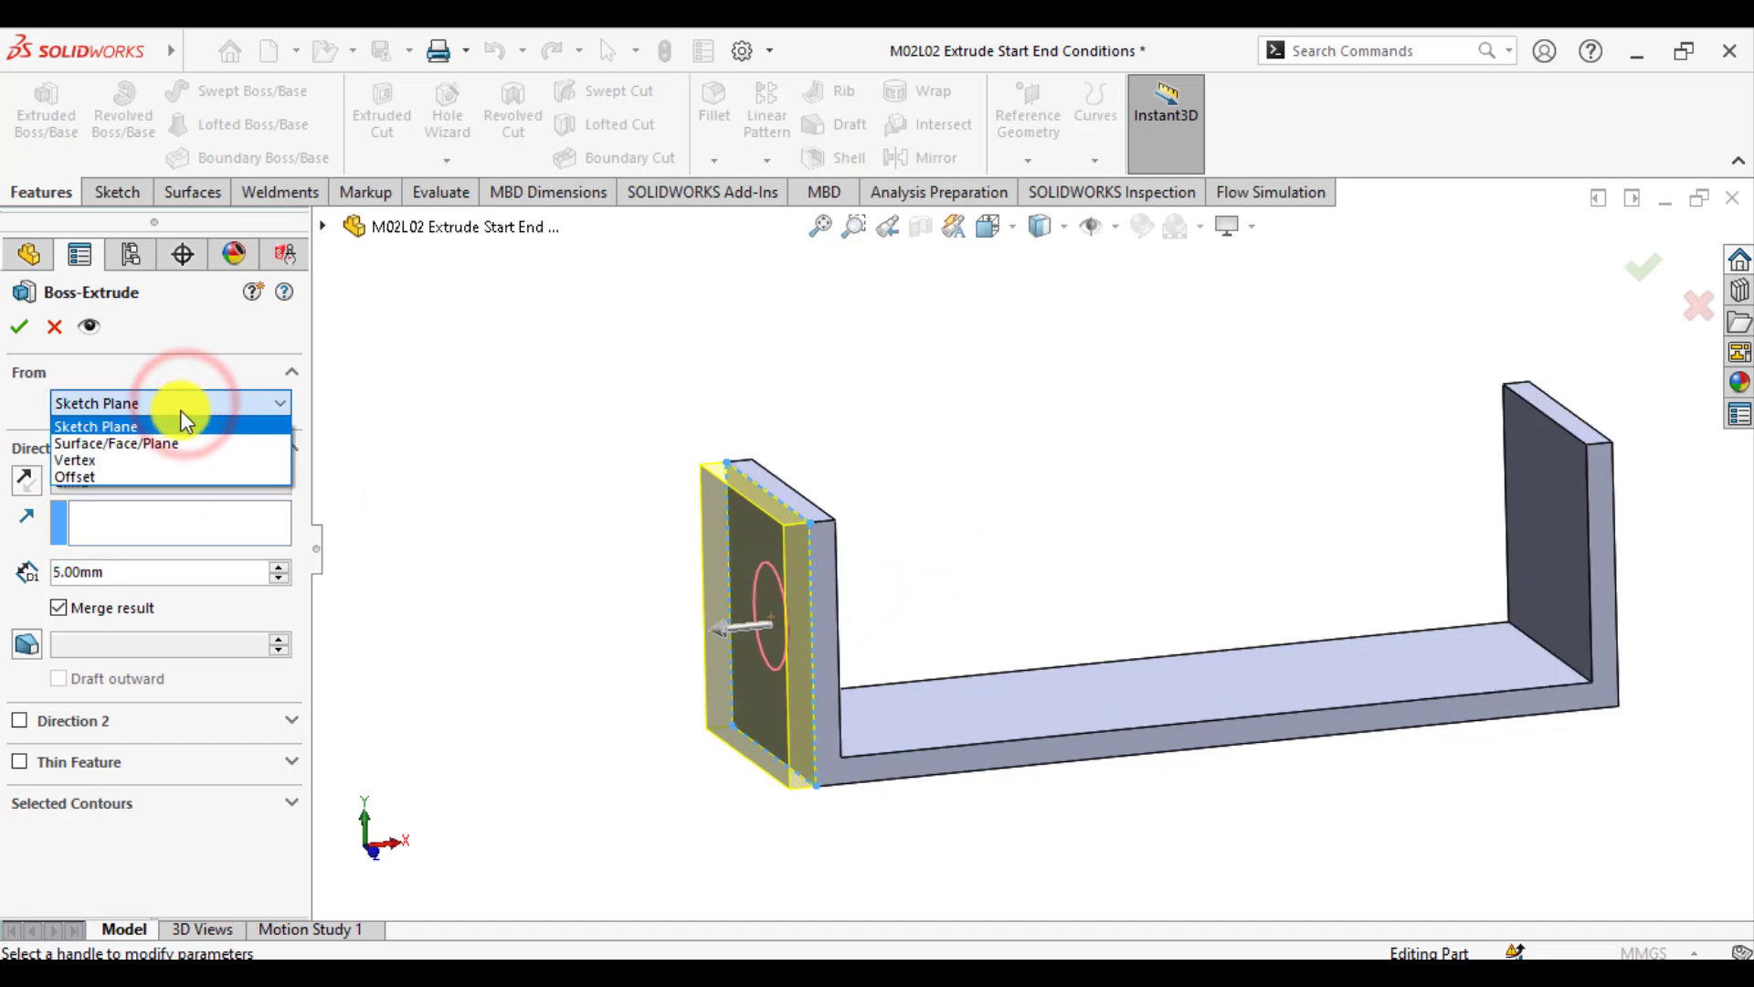
pyautogui.click(123, 474)
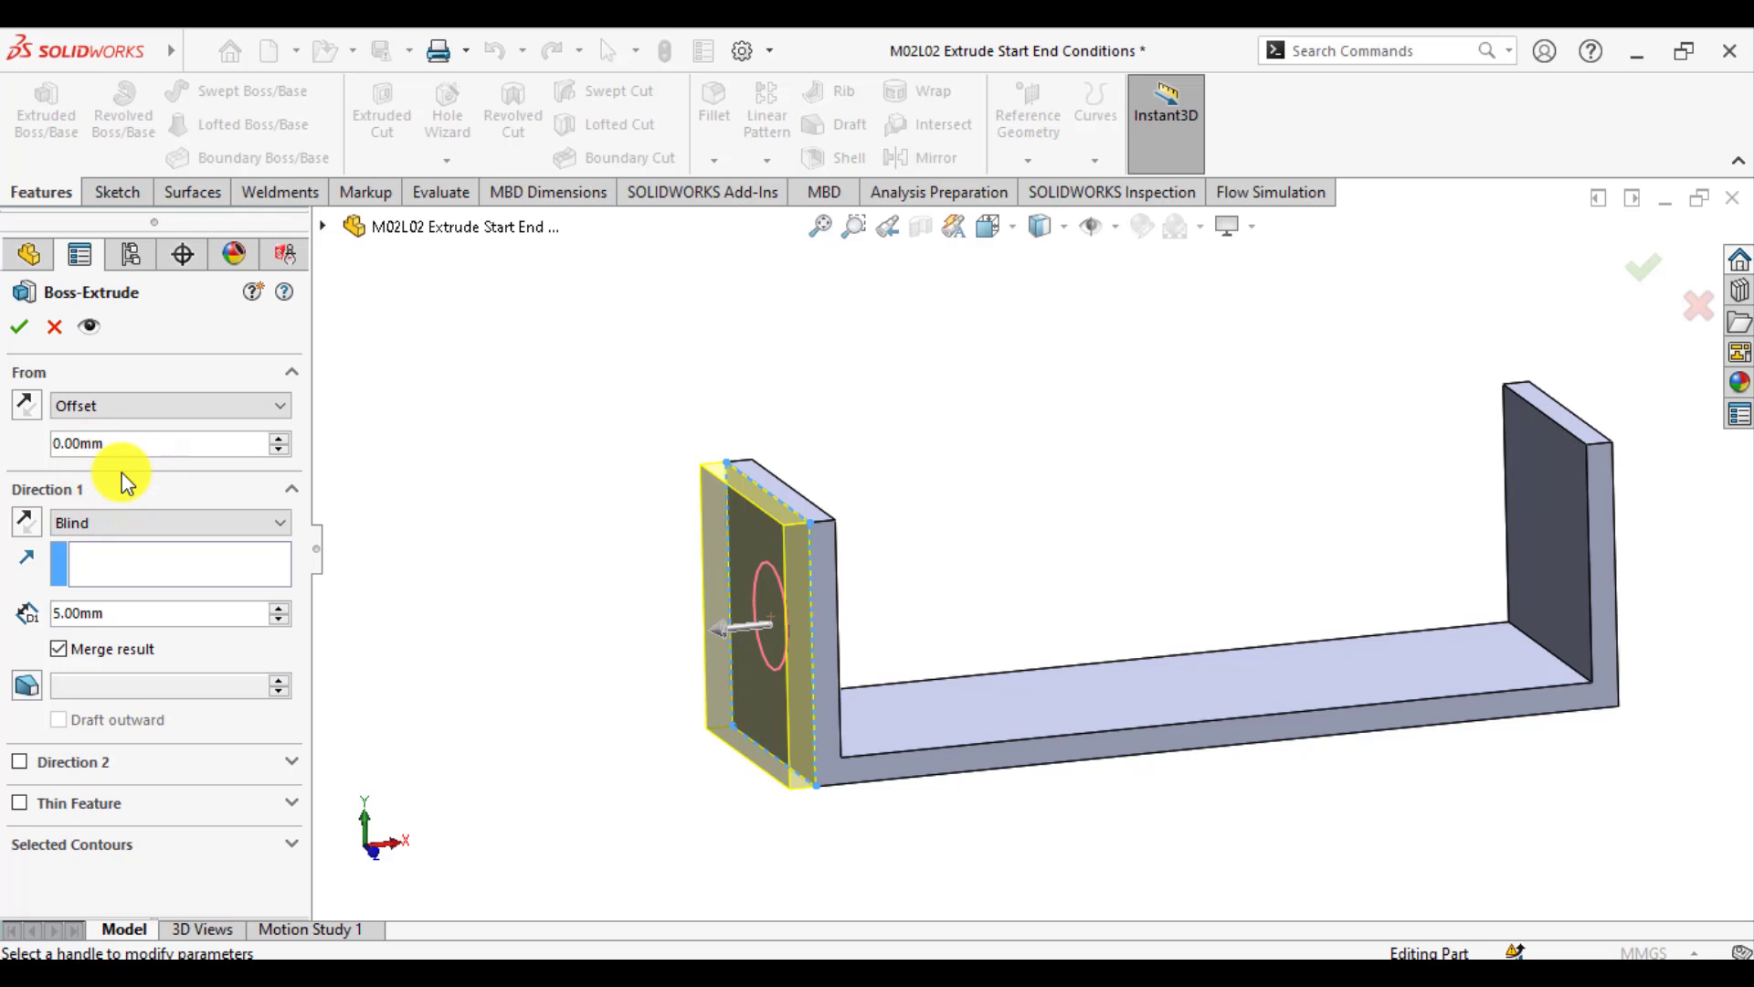
pyautogui.click(130, 445)
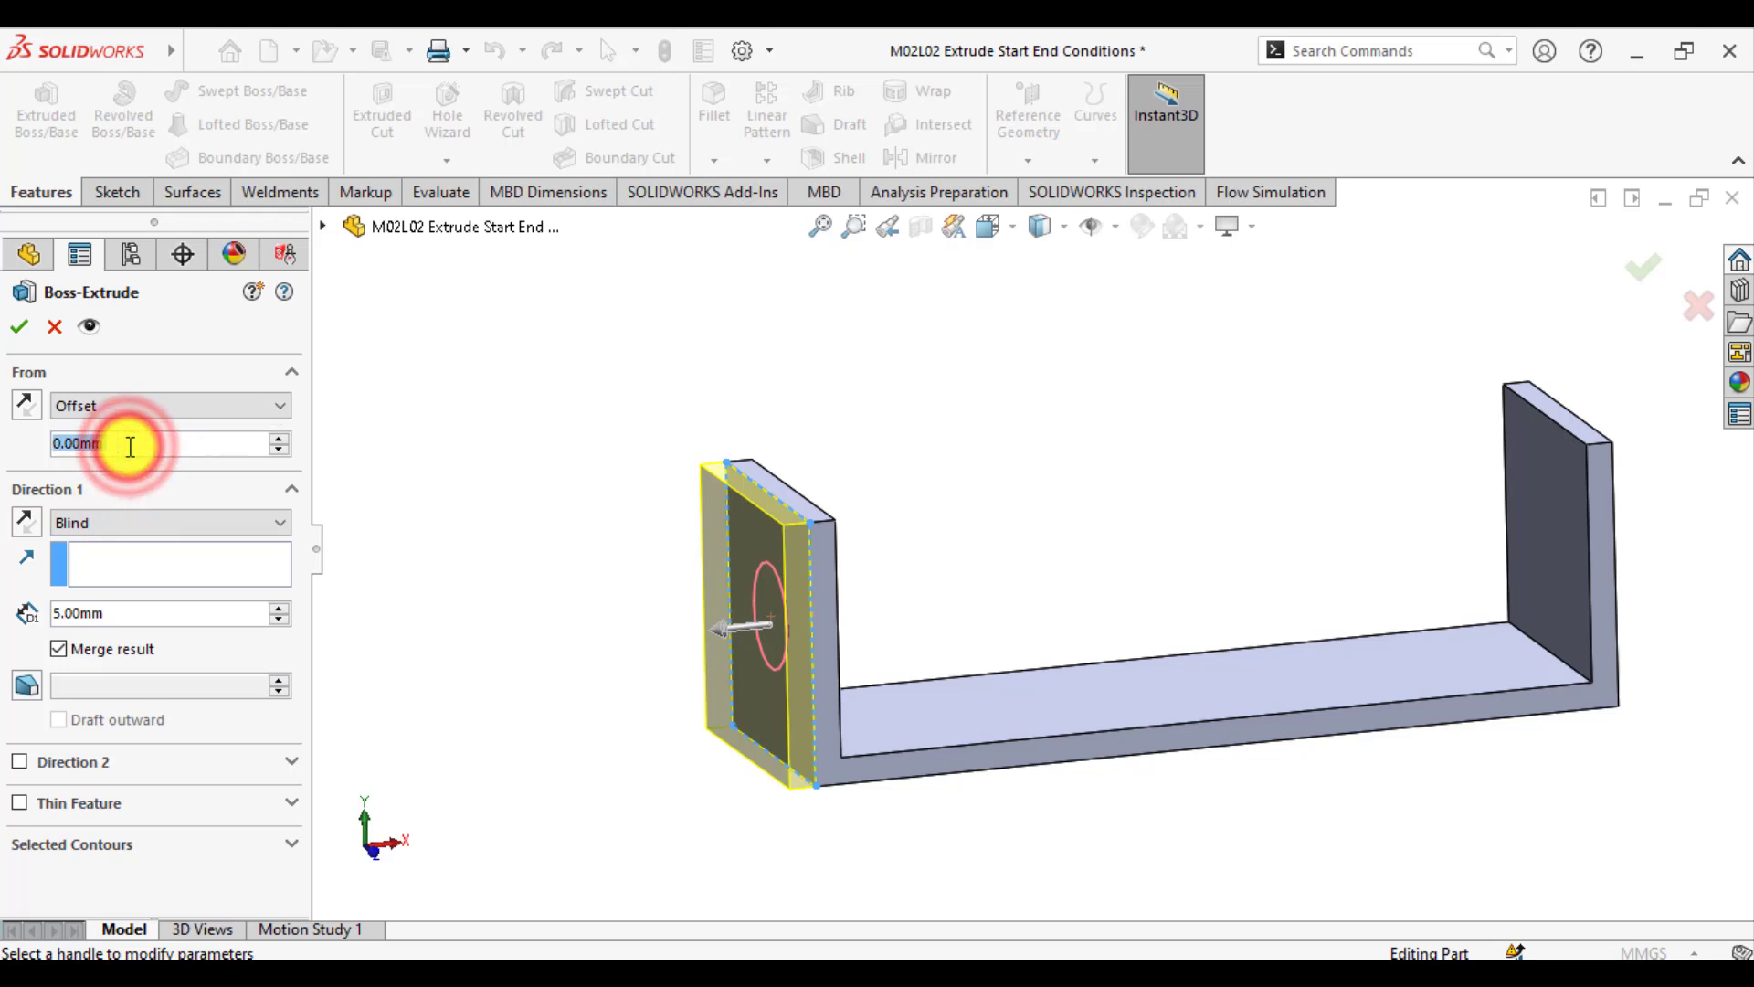
pyautogui.write('90')
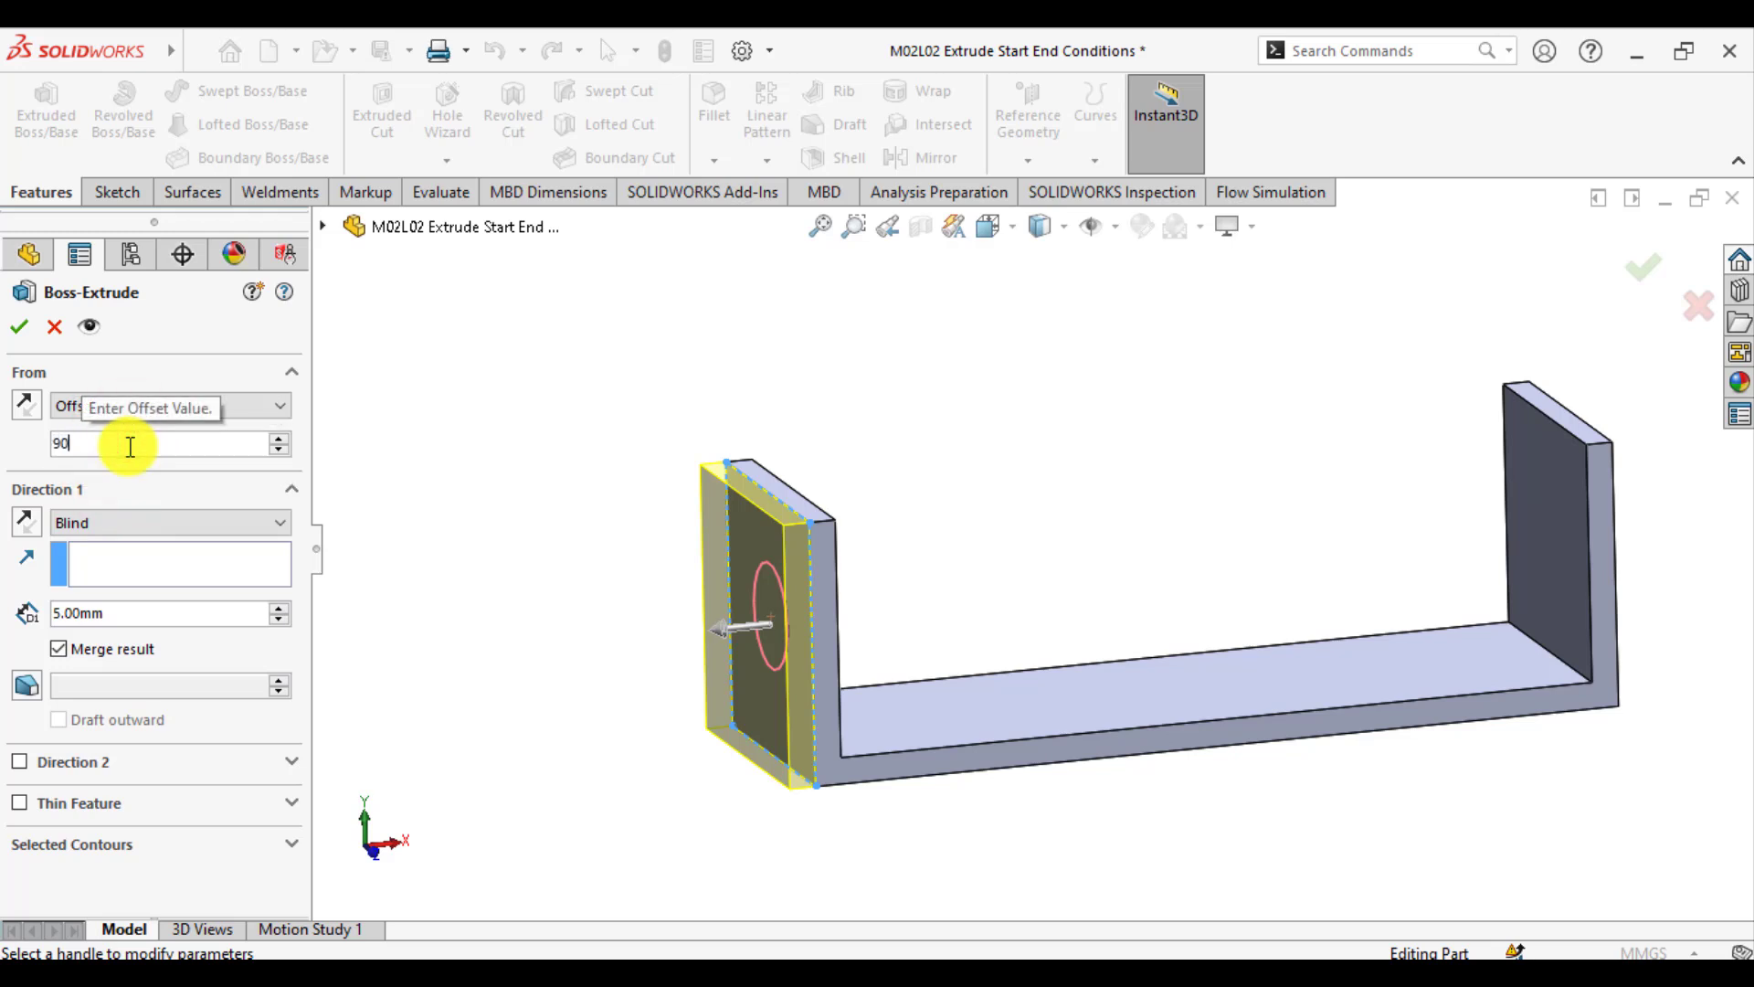
pyautogui.press('Return')
pyautogui.press('f')
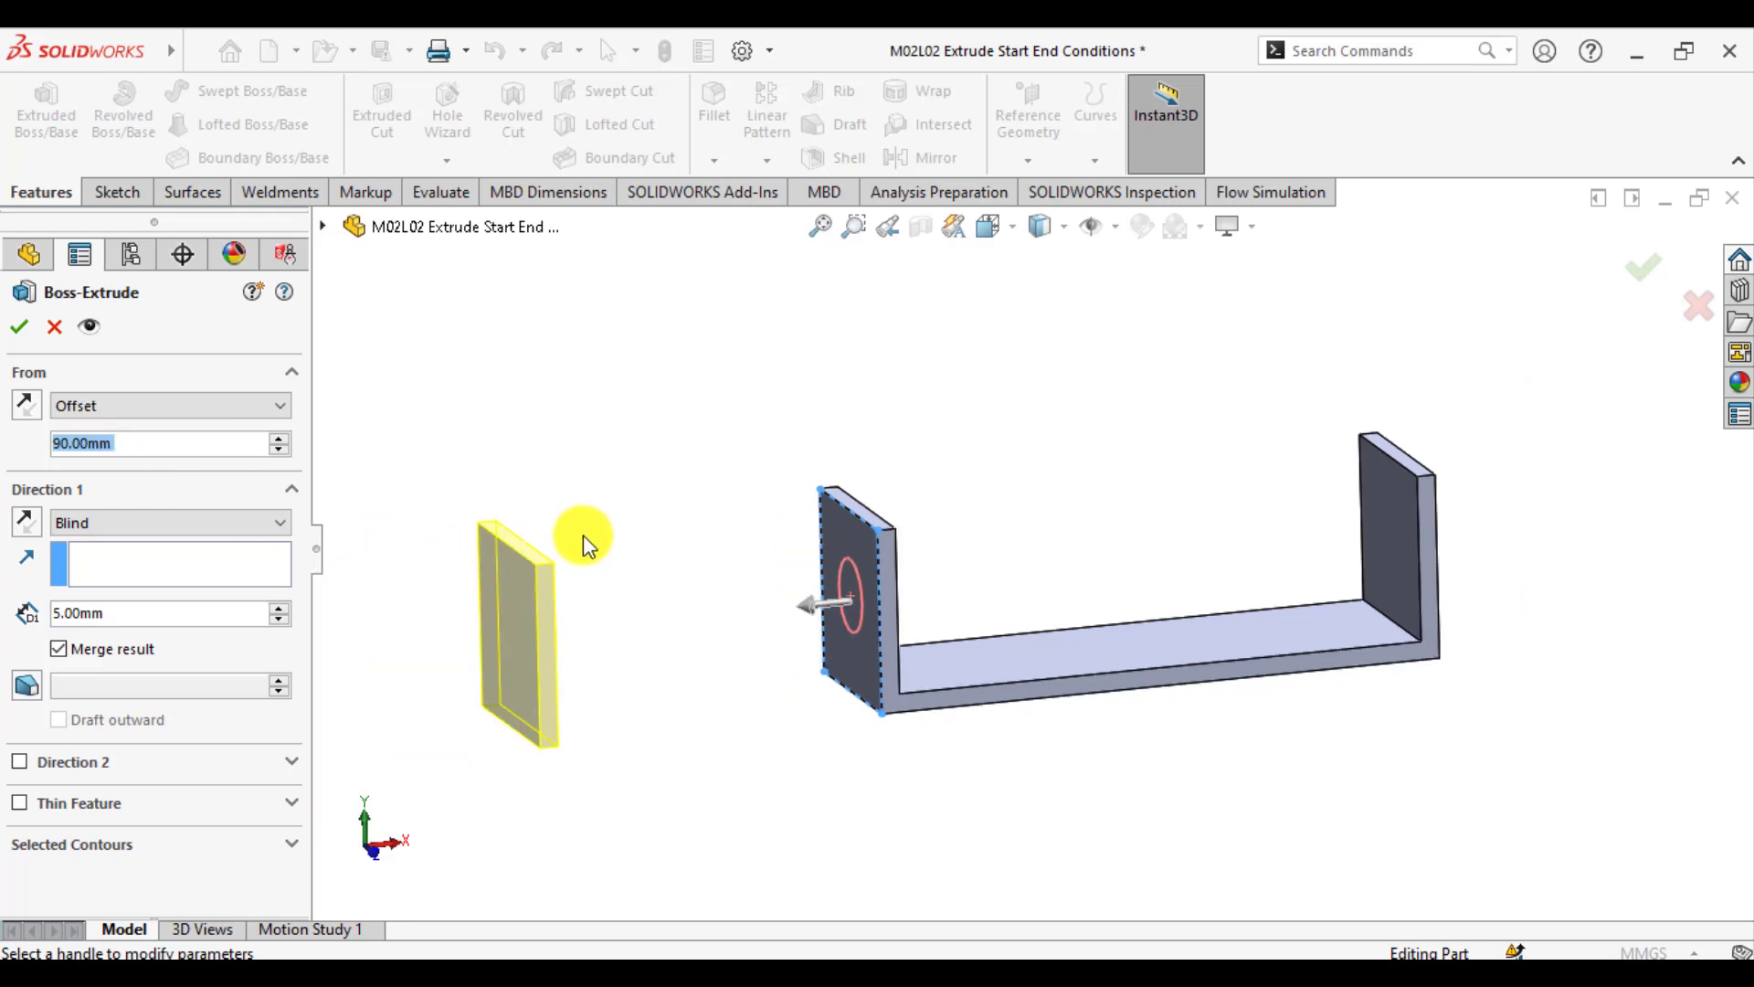
# - Reverse the start offset to lie over the base between the two walls, and complete the 5 mm blind extrusion
pyautogui.click(25, 403)
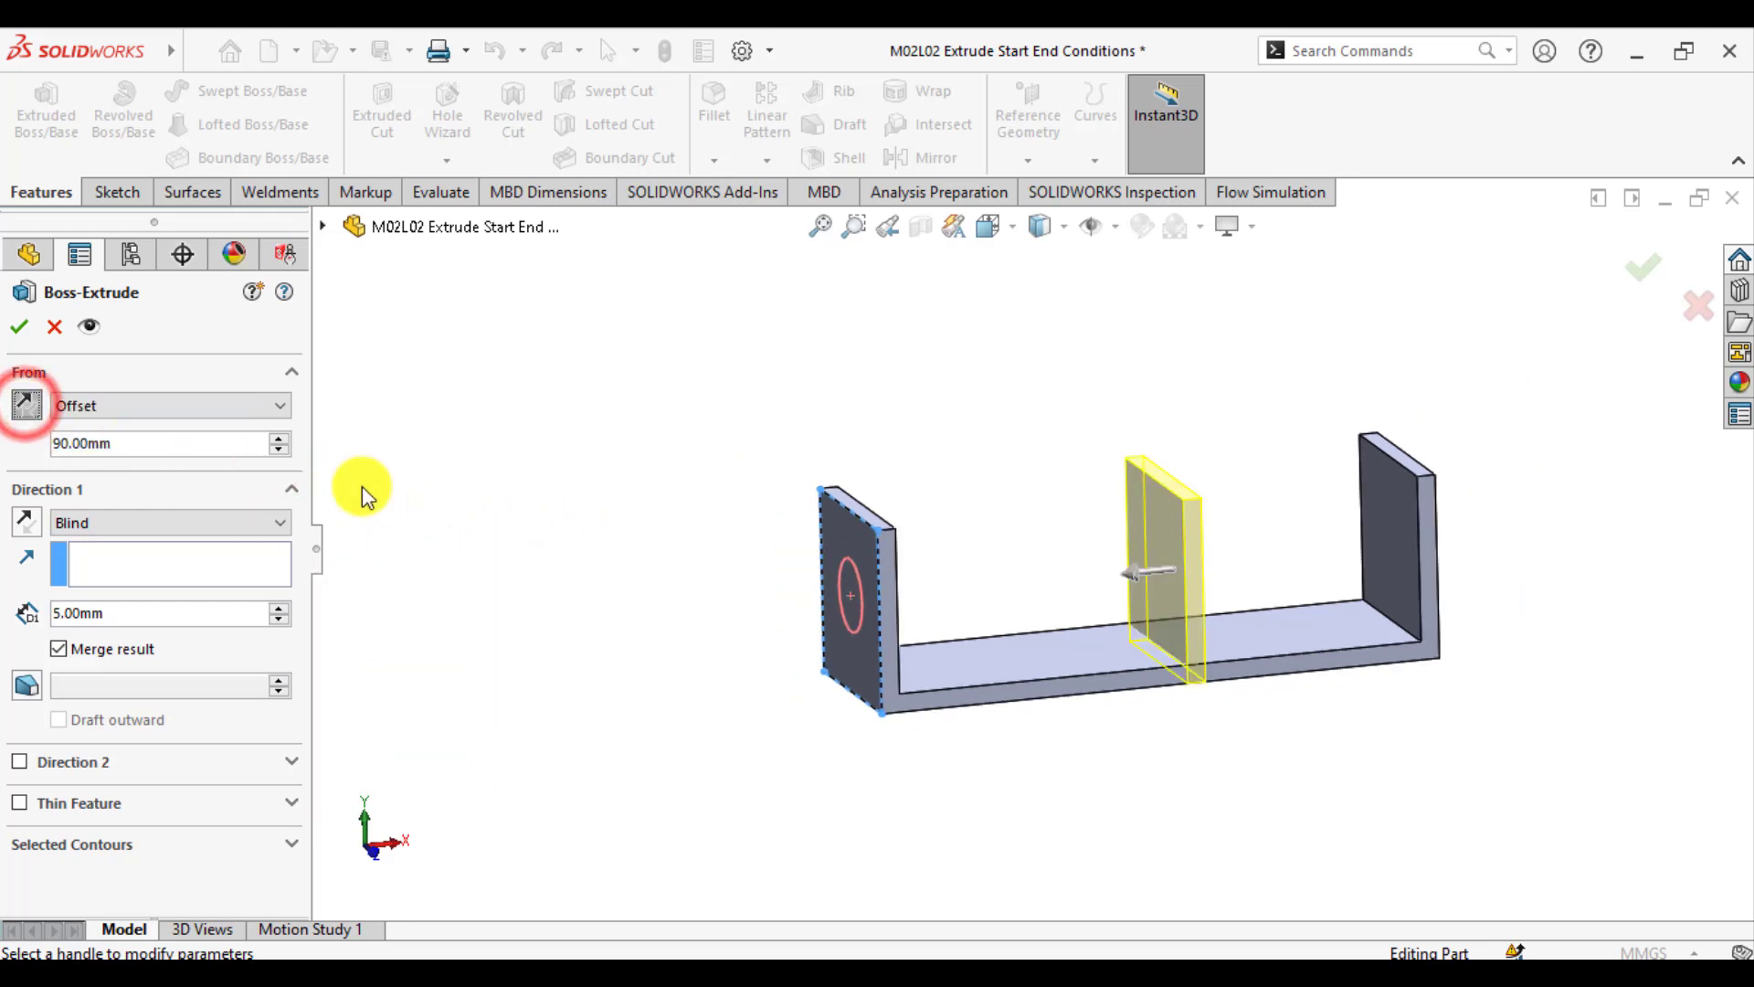
pyautogui.moveTo(940, 391); pyautogui.dragTo(1012, 490, button='middle')
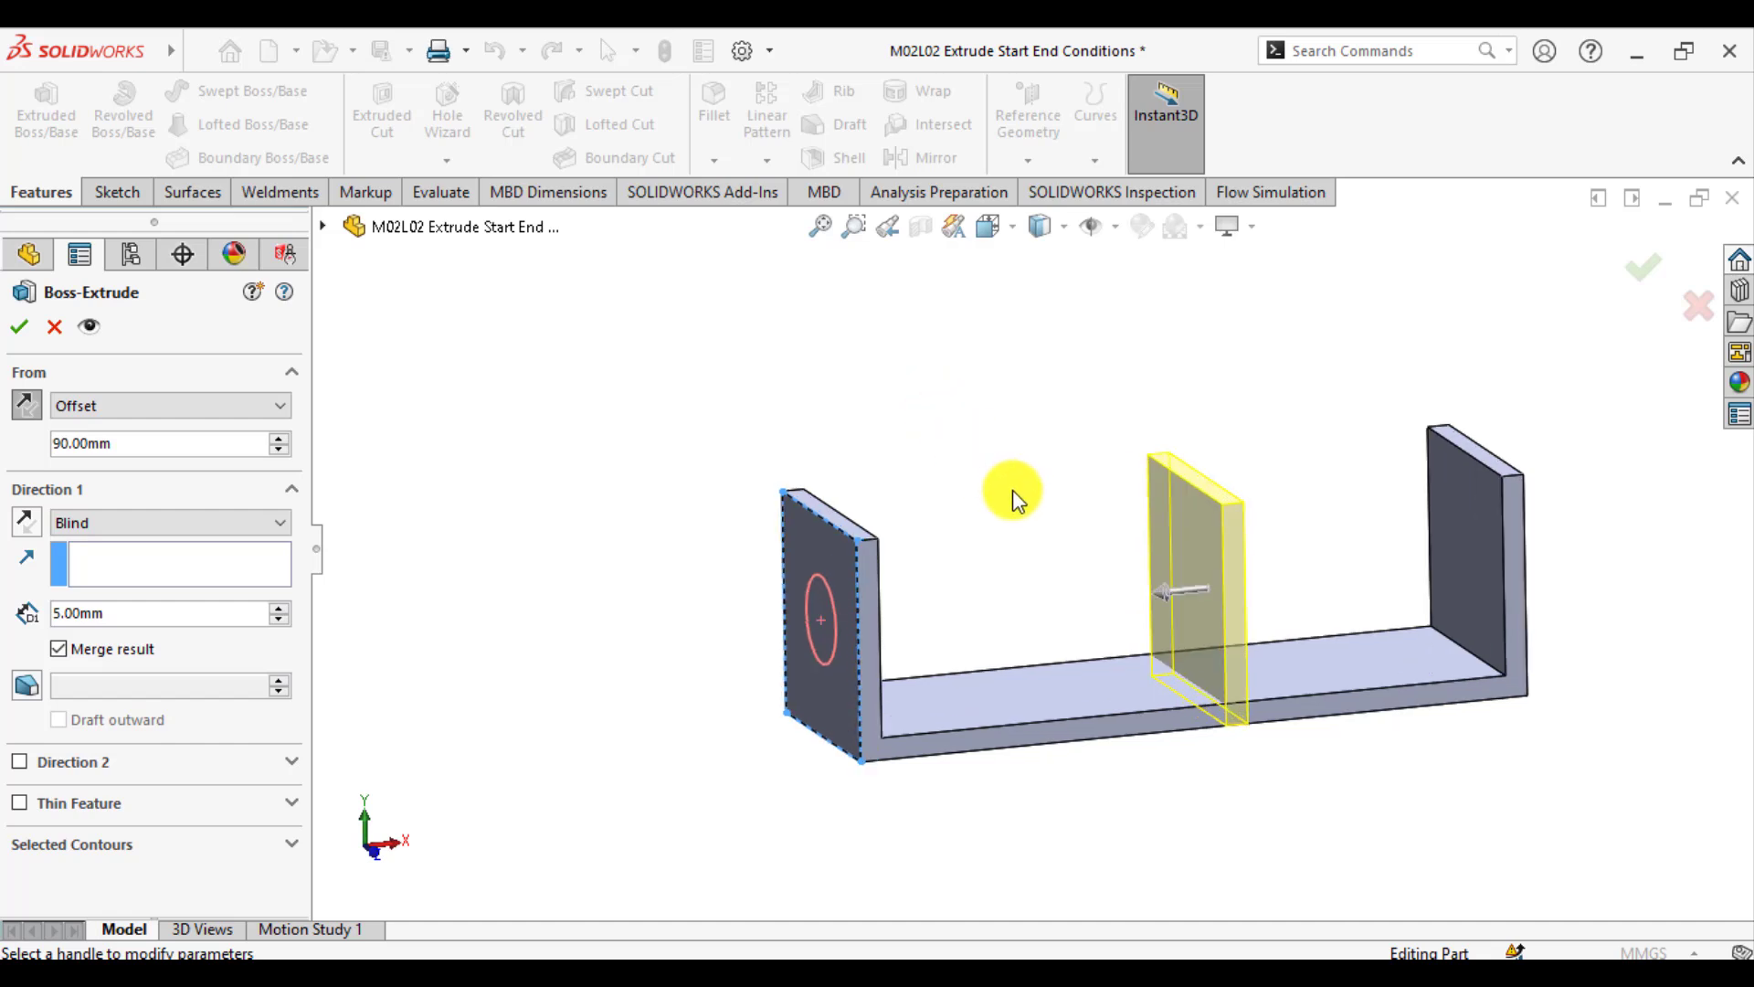
pyautogui.scroll(-2, 1013, 490)
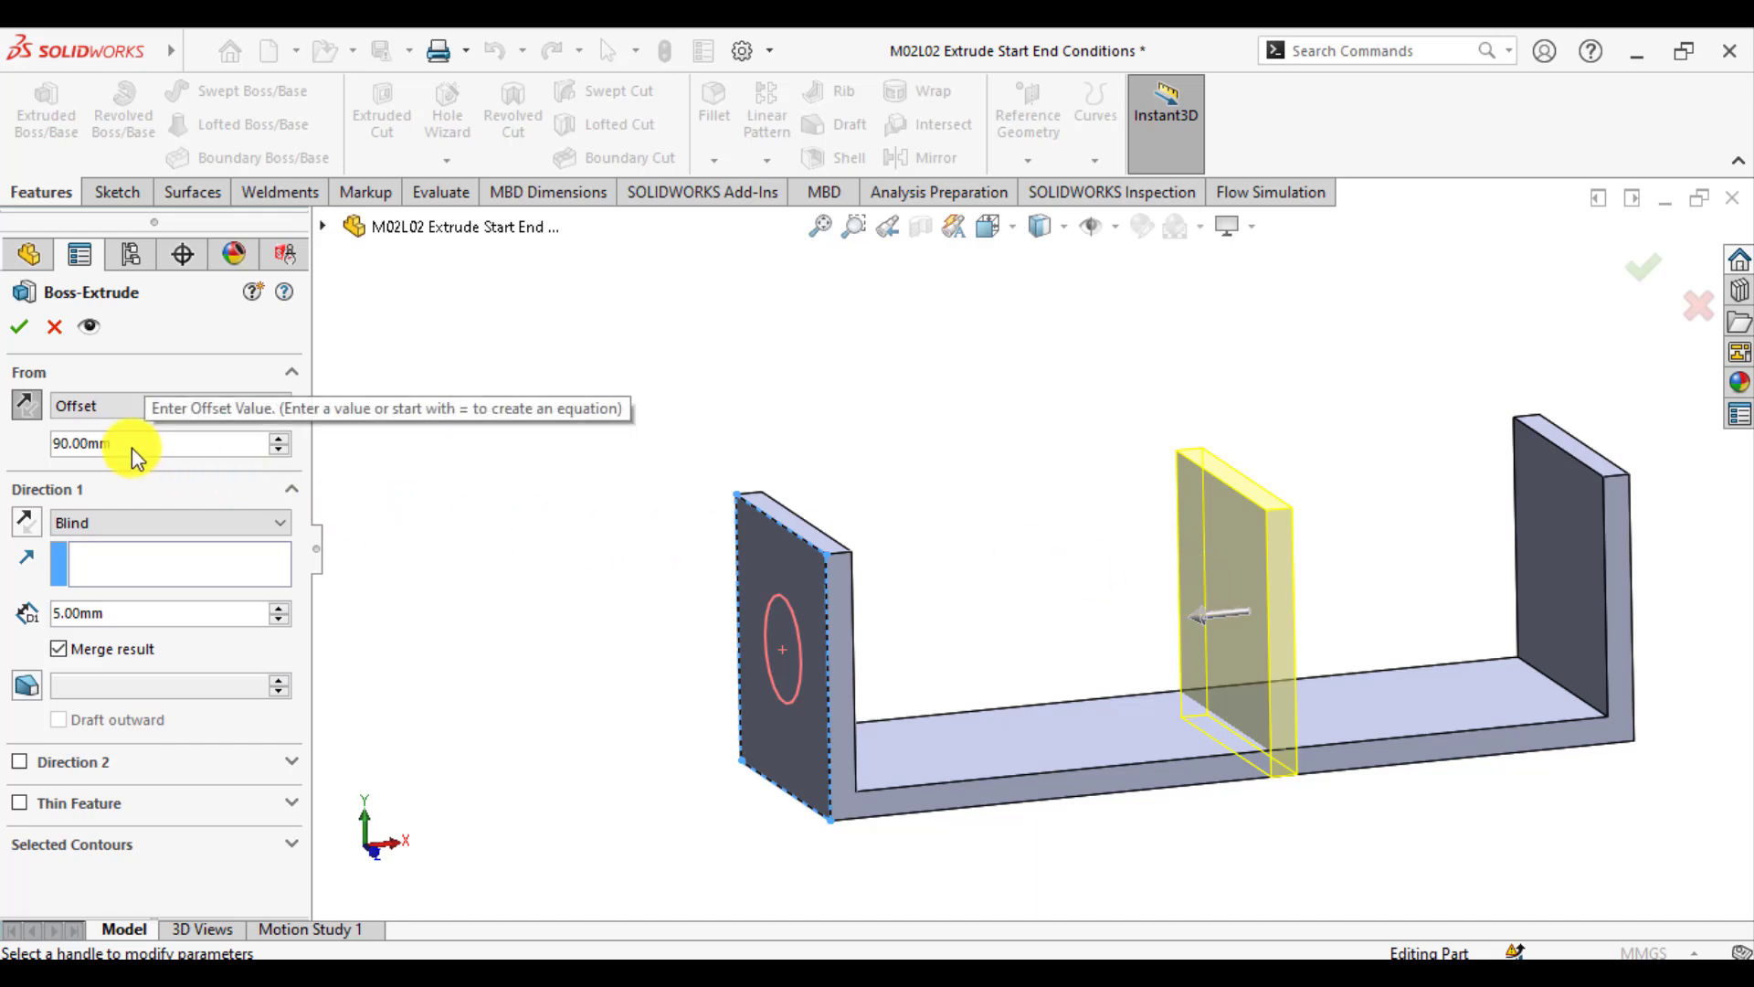
pyautogui.click(21, 330)
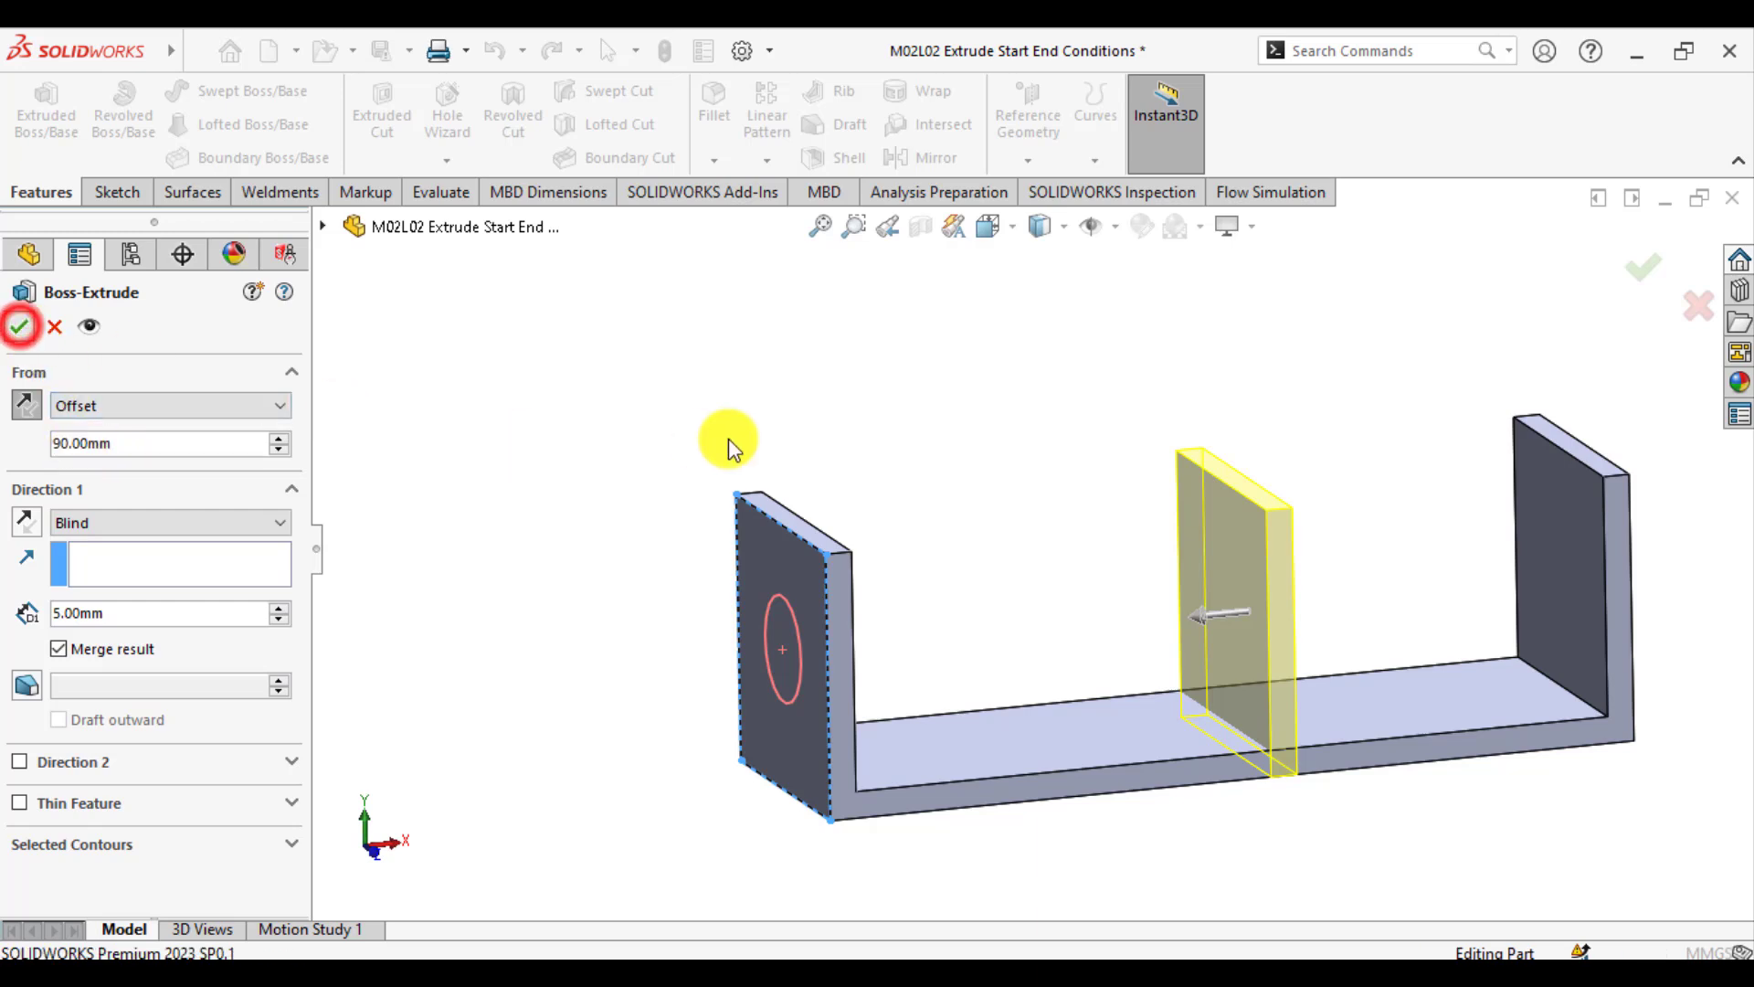
pyautogui.middleClick(863, 386)
pyautogui.moveTo(894, 382); pyautogui.dragTo(913, 473, button='middle')
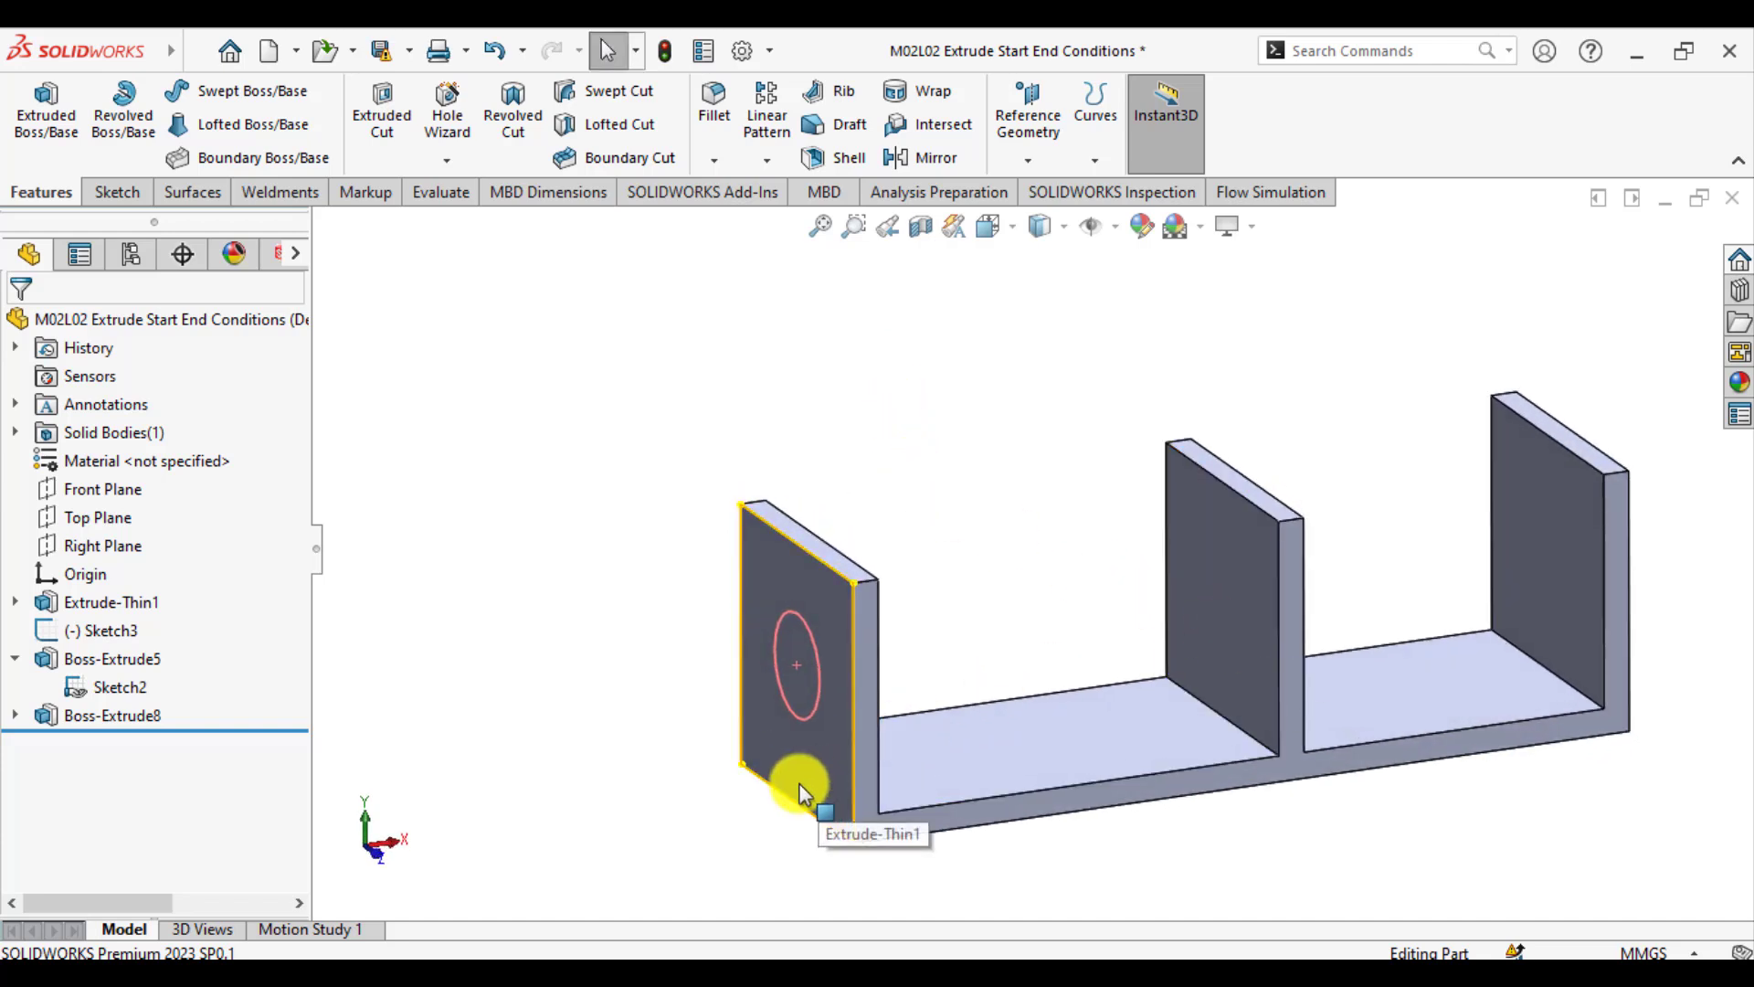
pyautogui.press('z')
pyautogui.press('z')
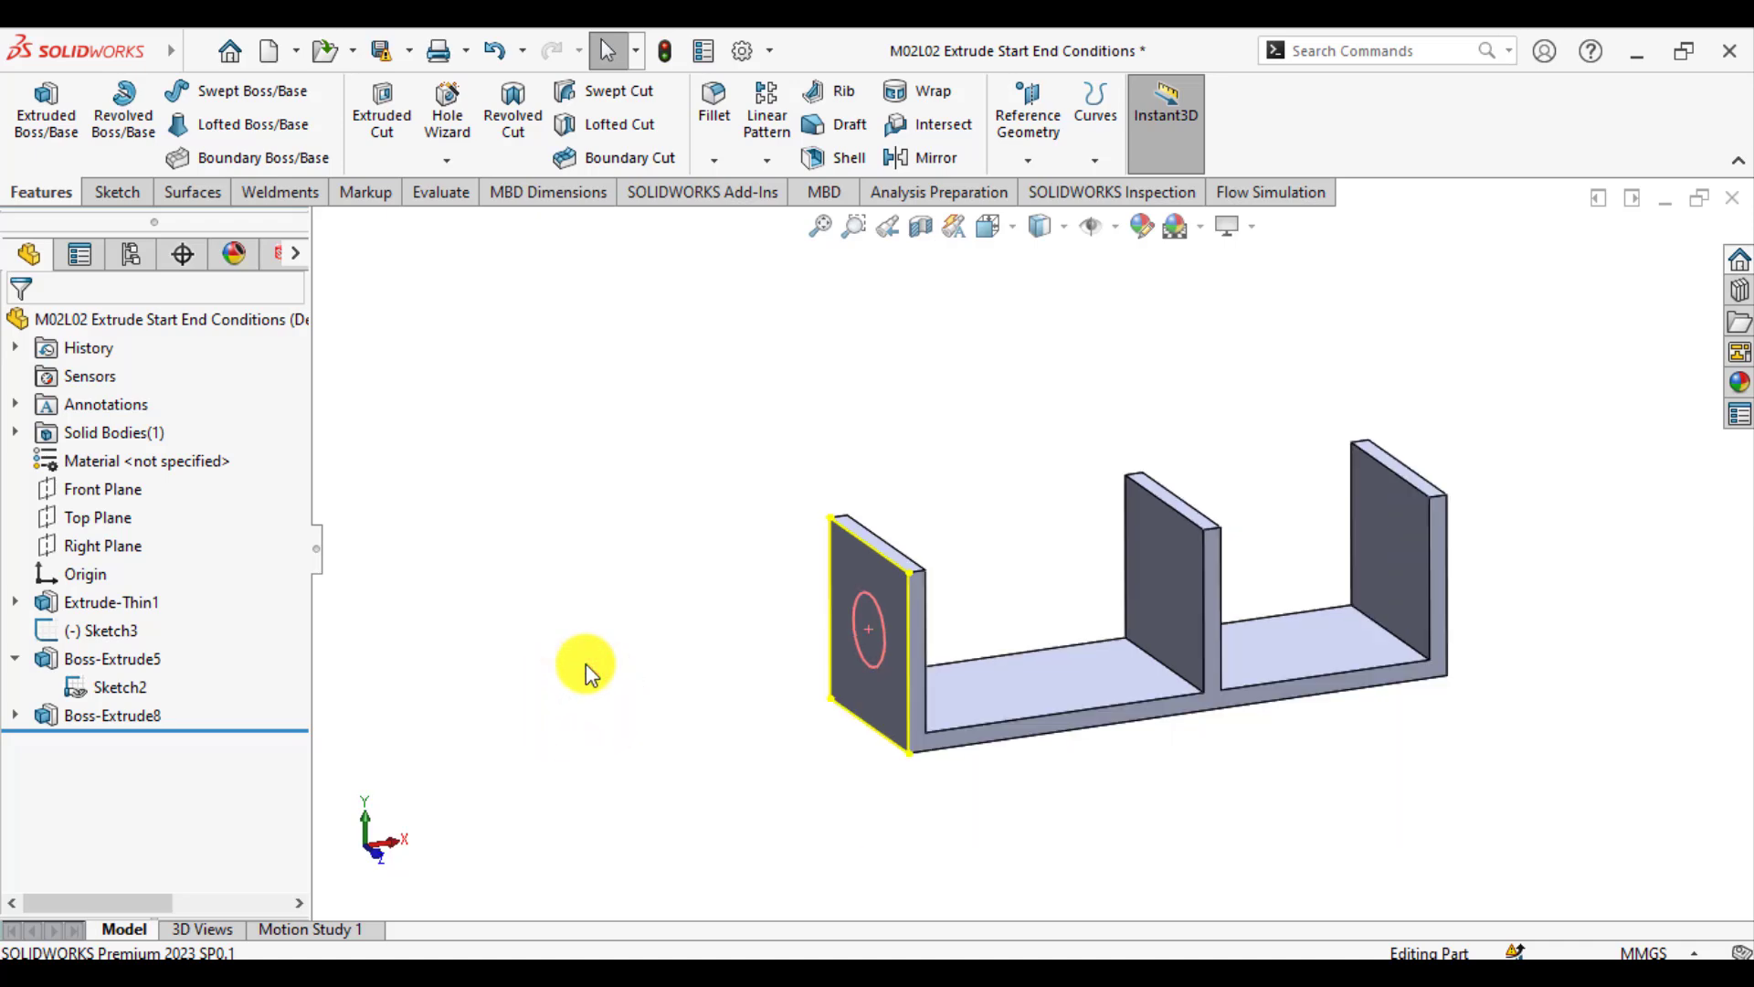
# - Start a boss extrusion of the circle in Sketch3 with a Through All end condition
pyautogui.click(96, 629)
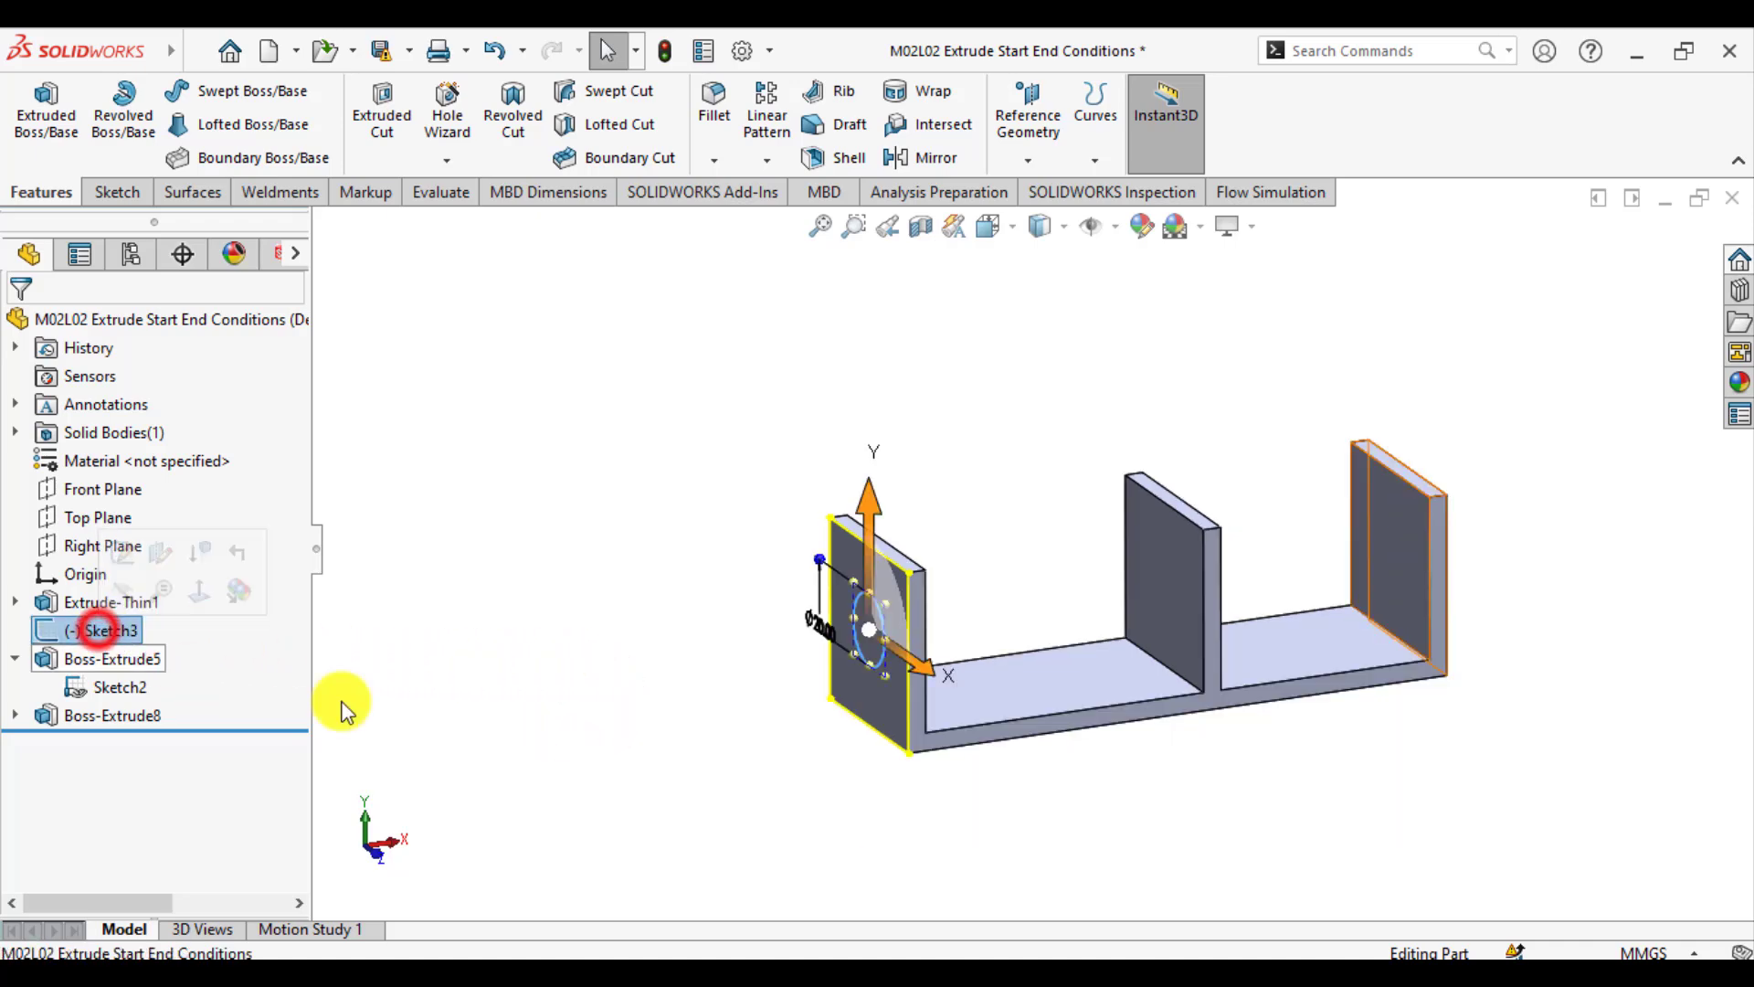
pyautogui.scroll(-1, 968, 671)
pyautogui.scroll(-2, 968, 670)
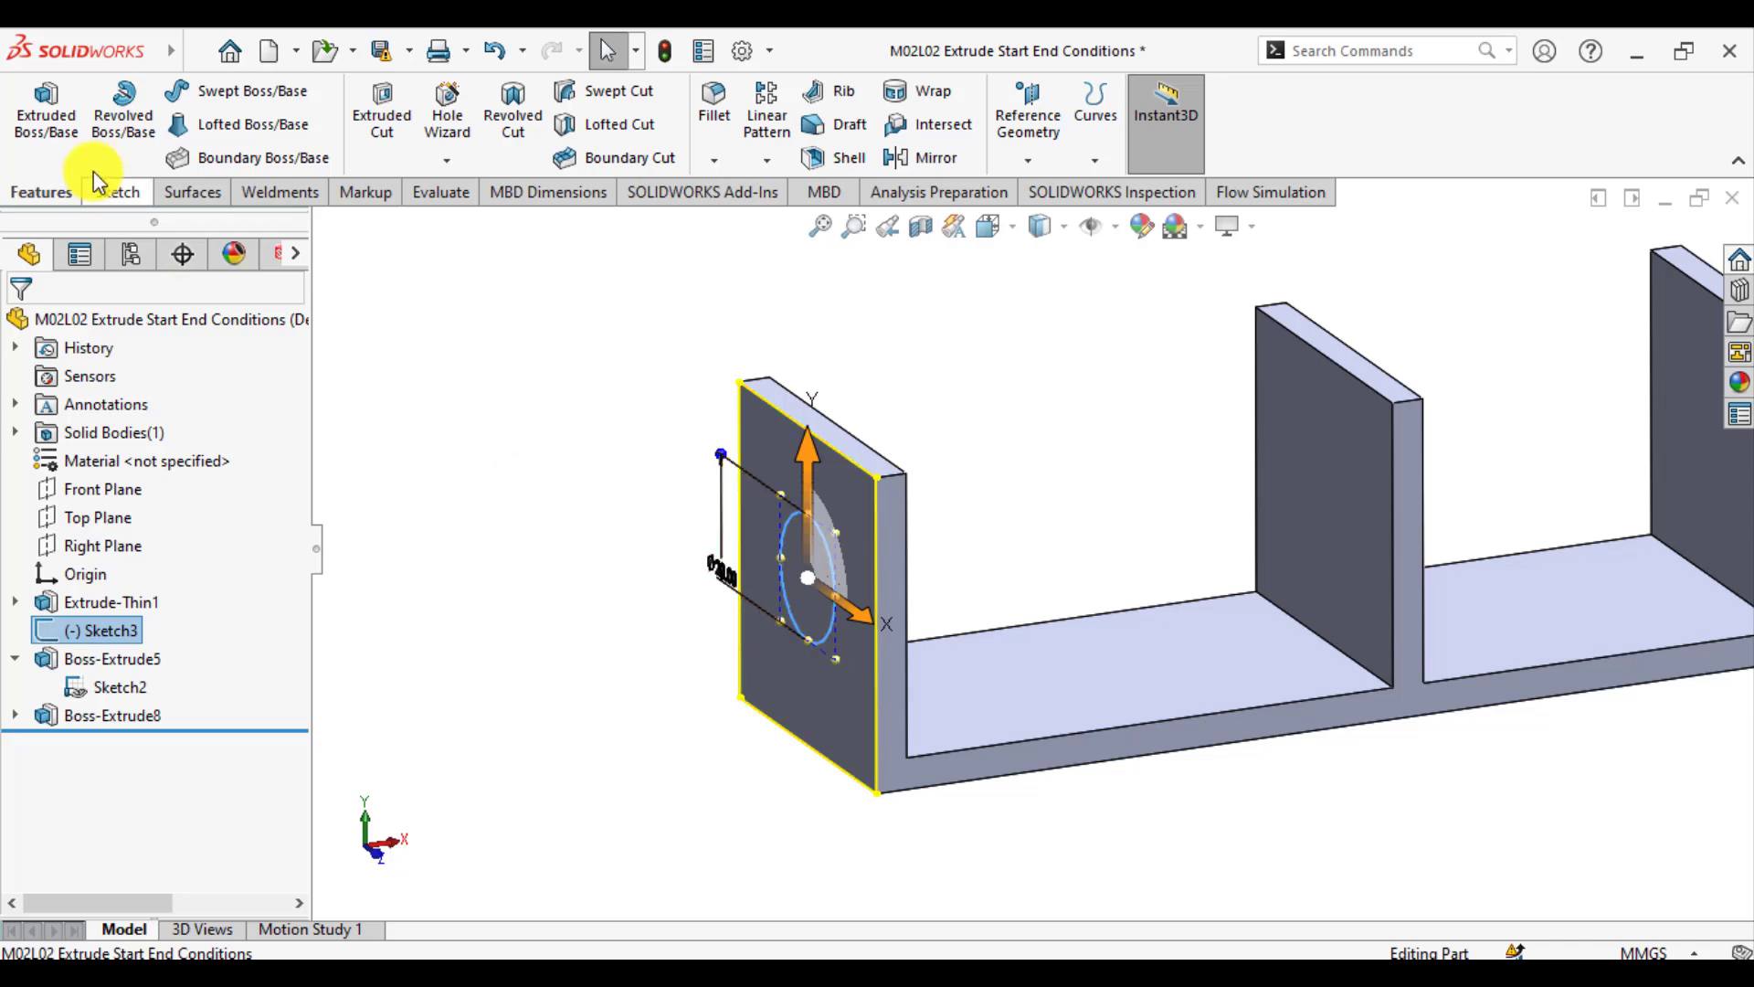
pyautogui.click(45, 101)
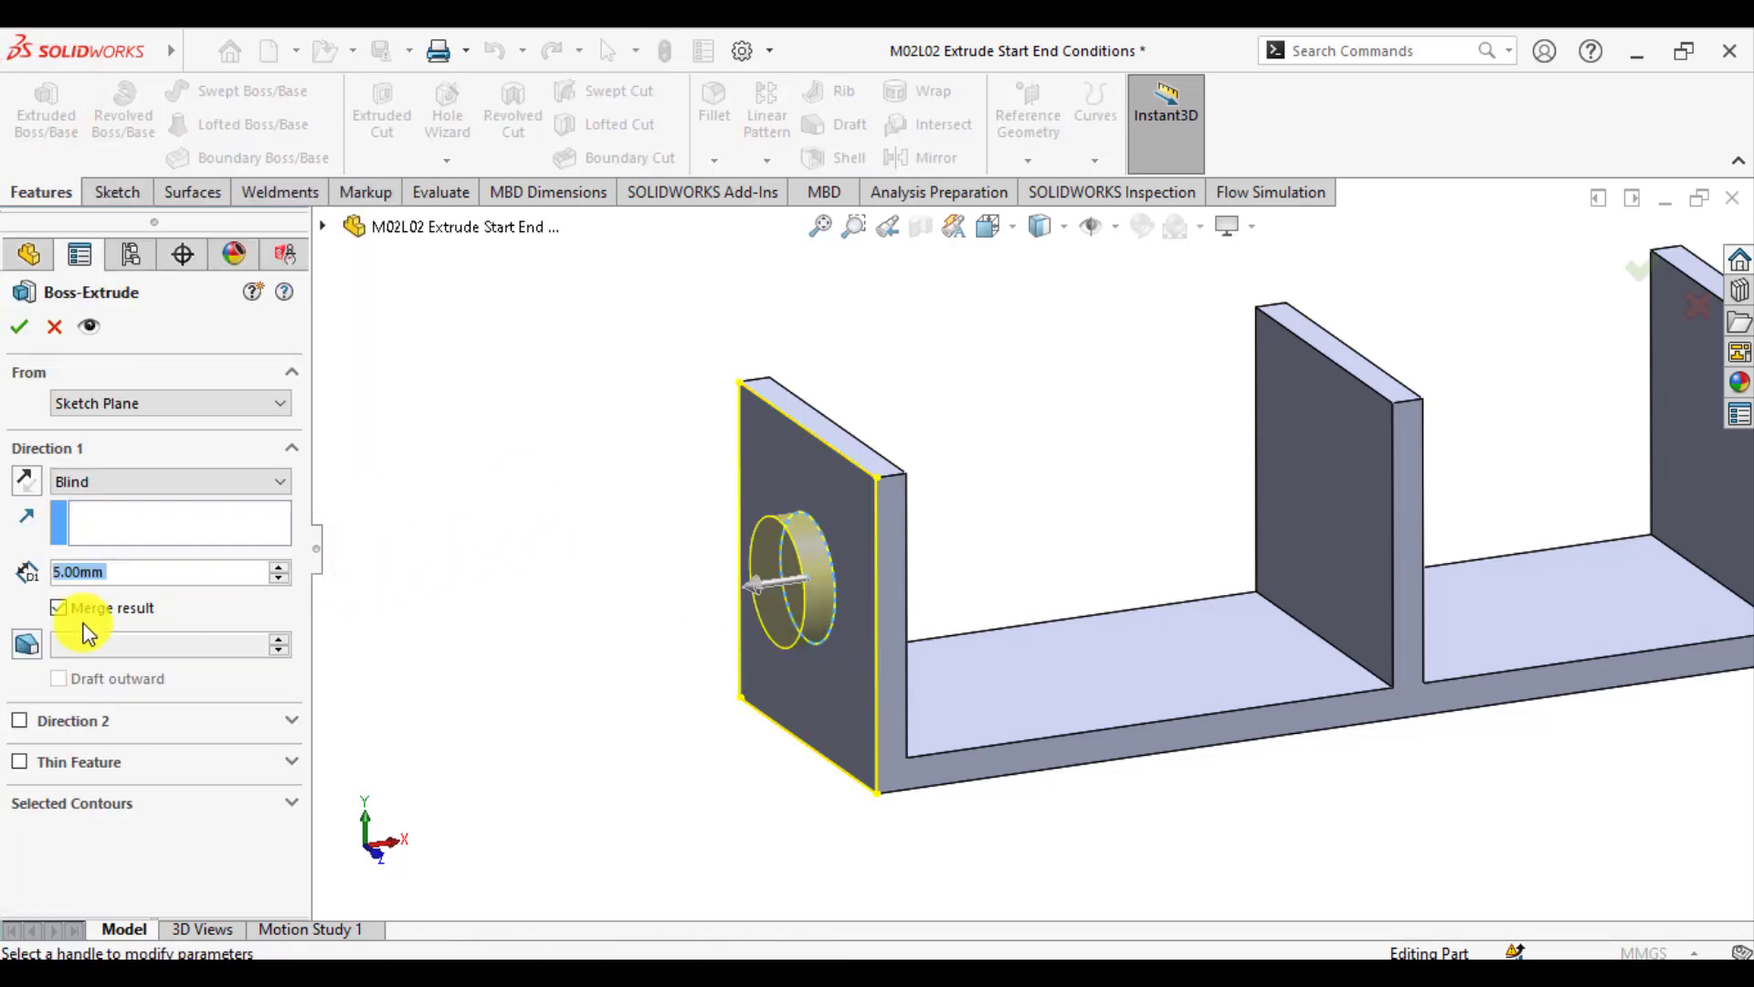
pyautogui.click(129, 482)
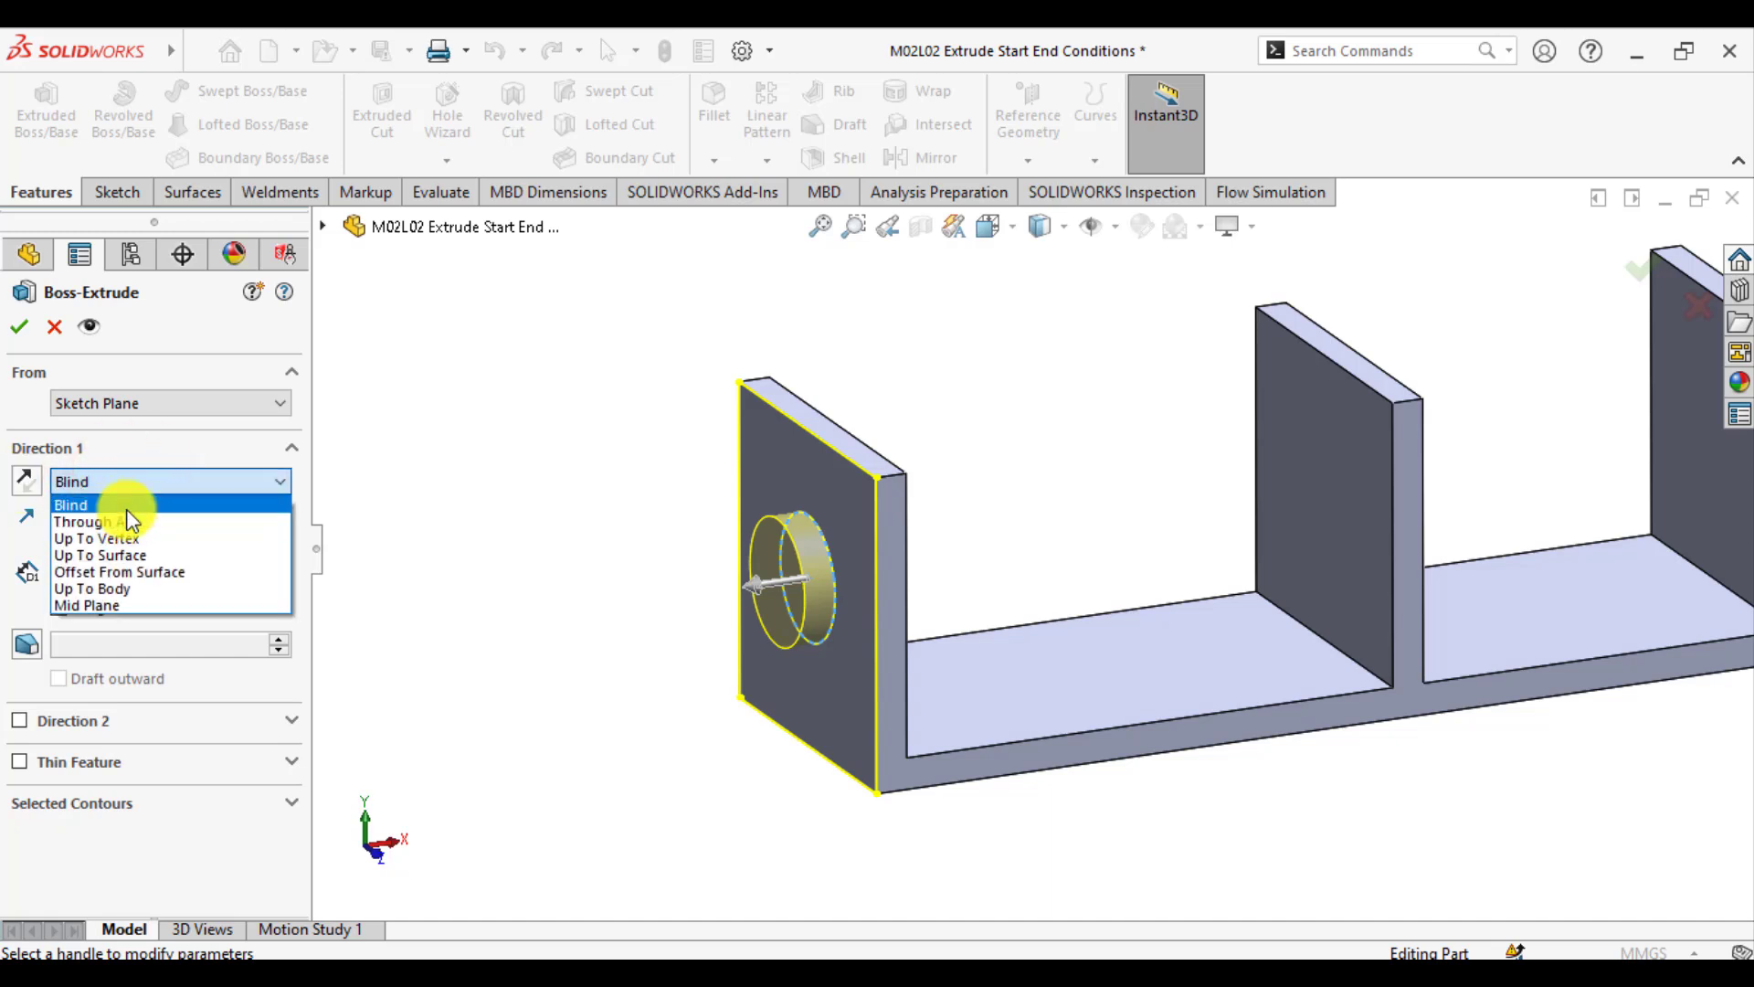
pyautogui.click(126, 519)
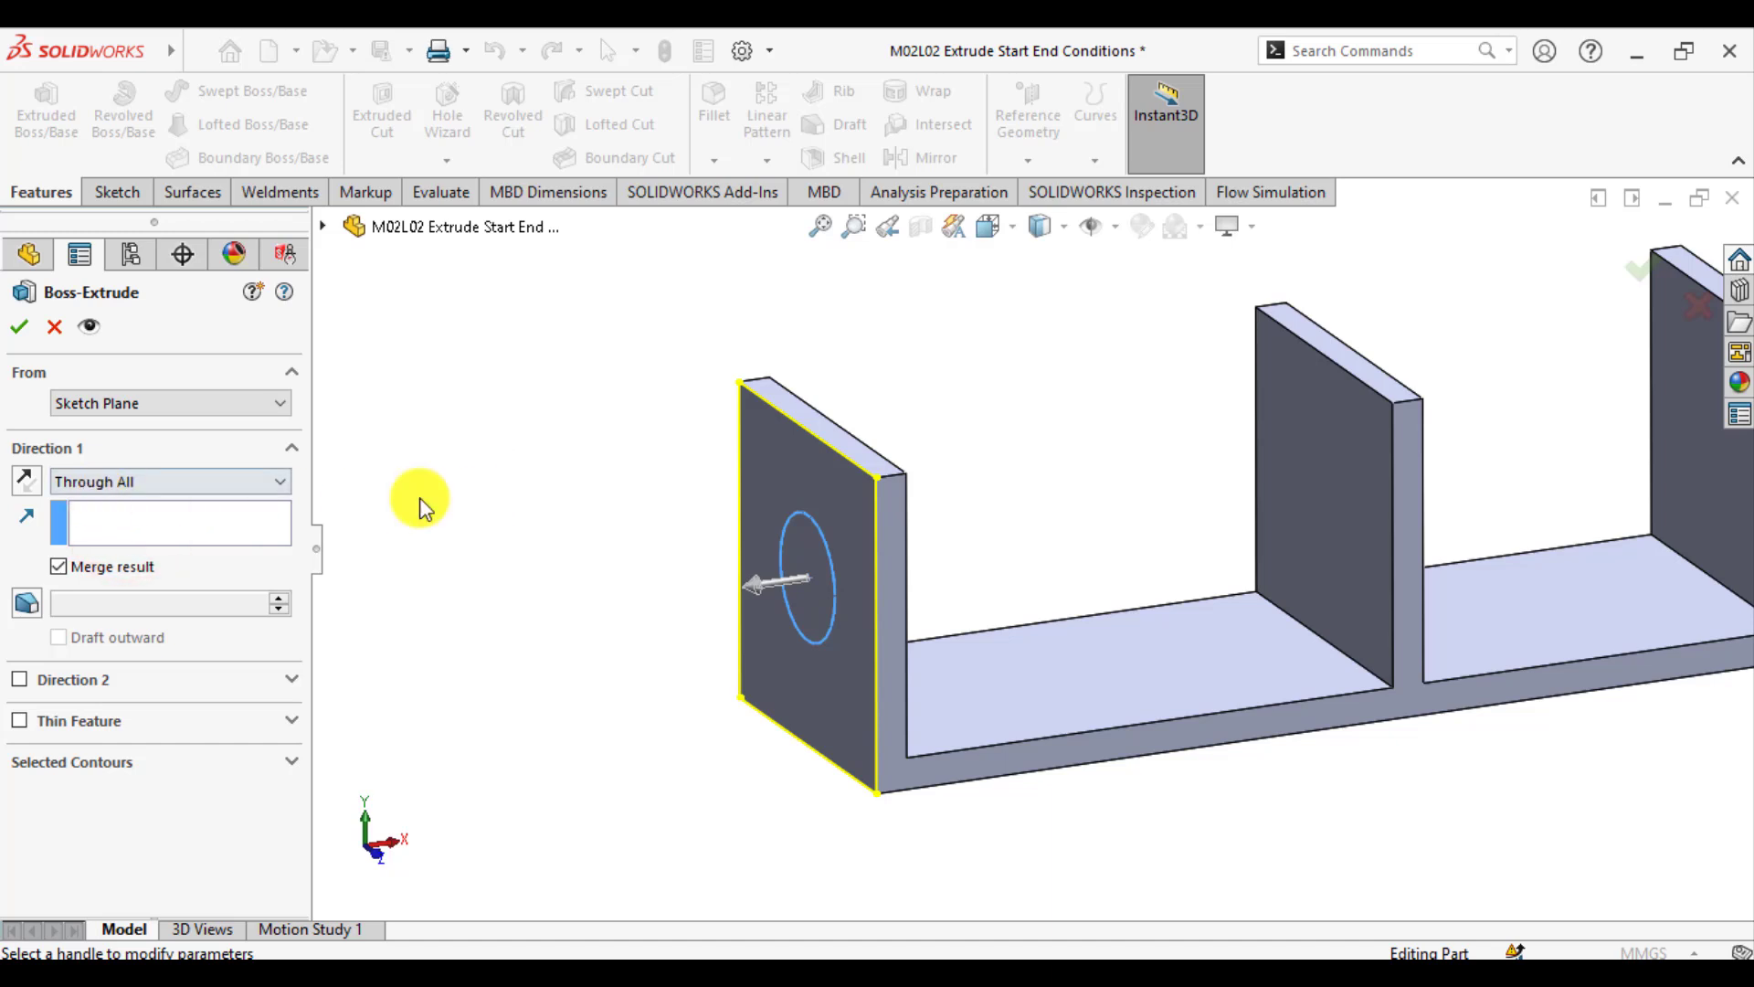
# - Reverse the circle's extrusion direction to run through the other two walls, and complete the Through All boss
pyautogui.press('f')
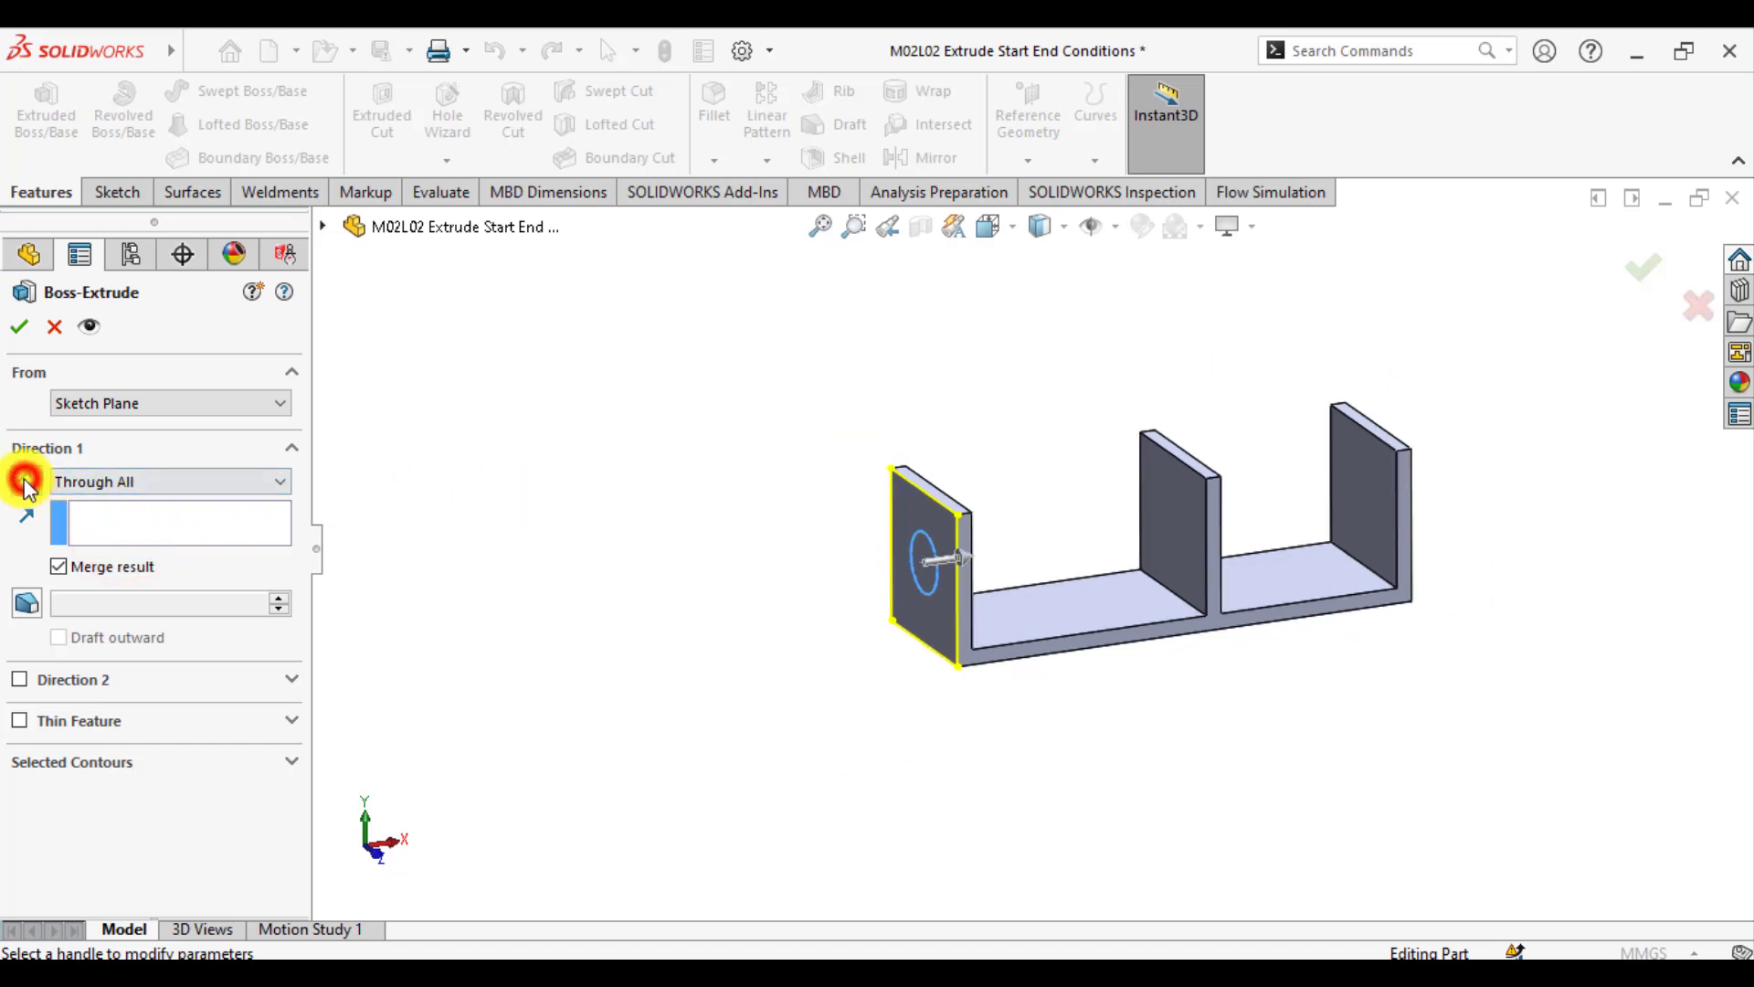
pyautogui.click(26, 483)
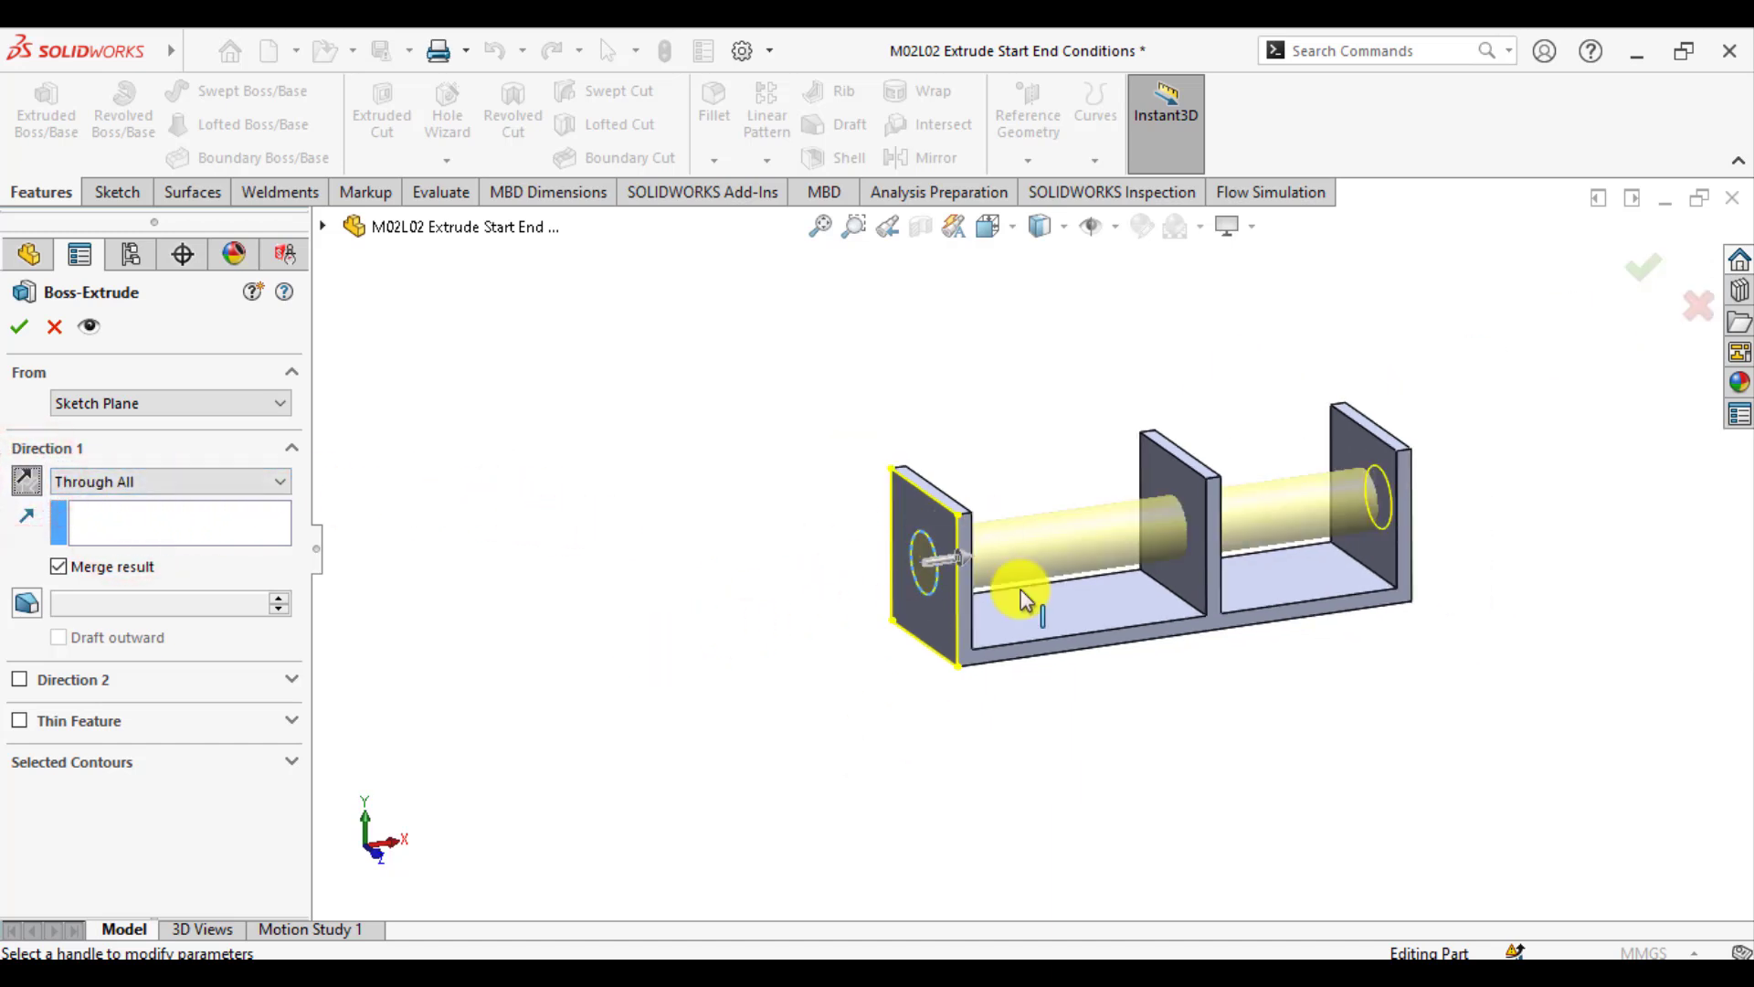
pyautogui.click(20, 326)
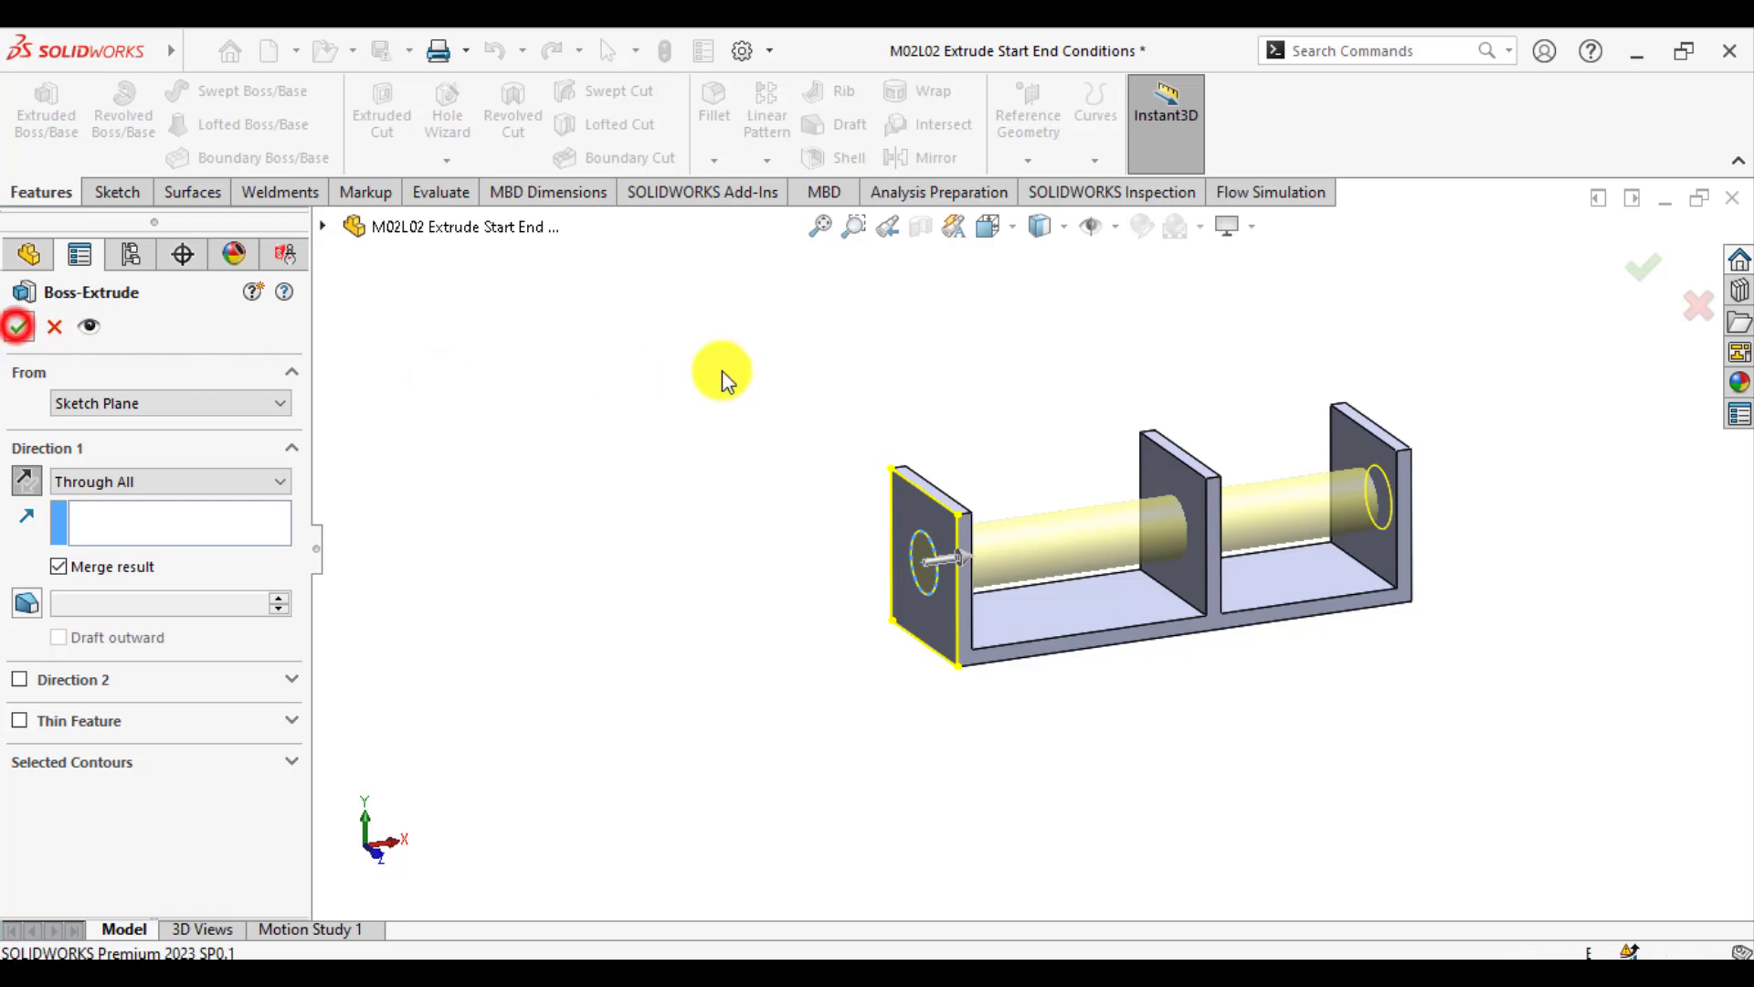
pyautogui.click(896, 342)
pyautogui.scroll(2, 911, 380)
pyautogui.scroll(-5, 1119, 518)
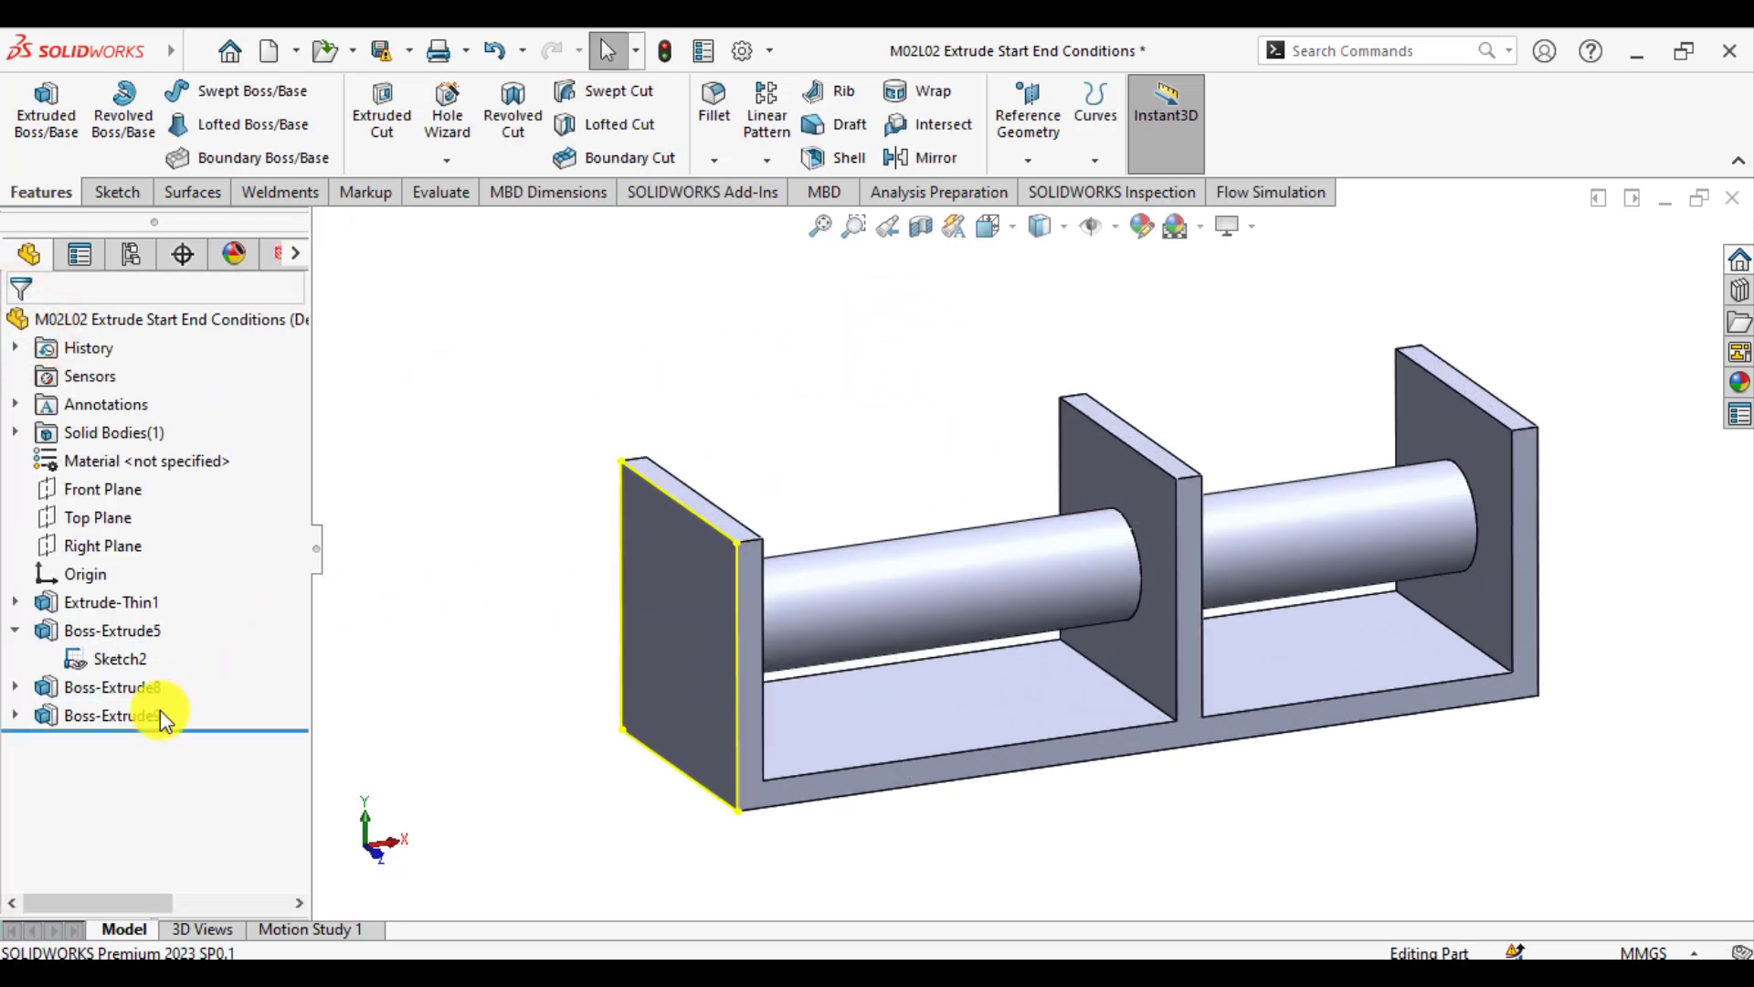
# - Change the cylinder's end condition to Up To Surface, ending at the middle wall's face toward the sketched wall
pyautogui.click(128, 716)
pyautogui.click(150, 631)
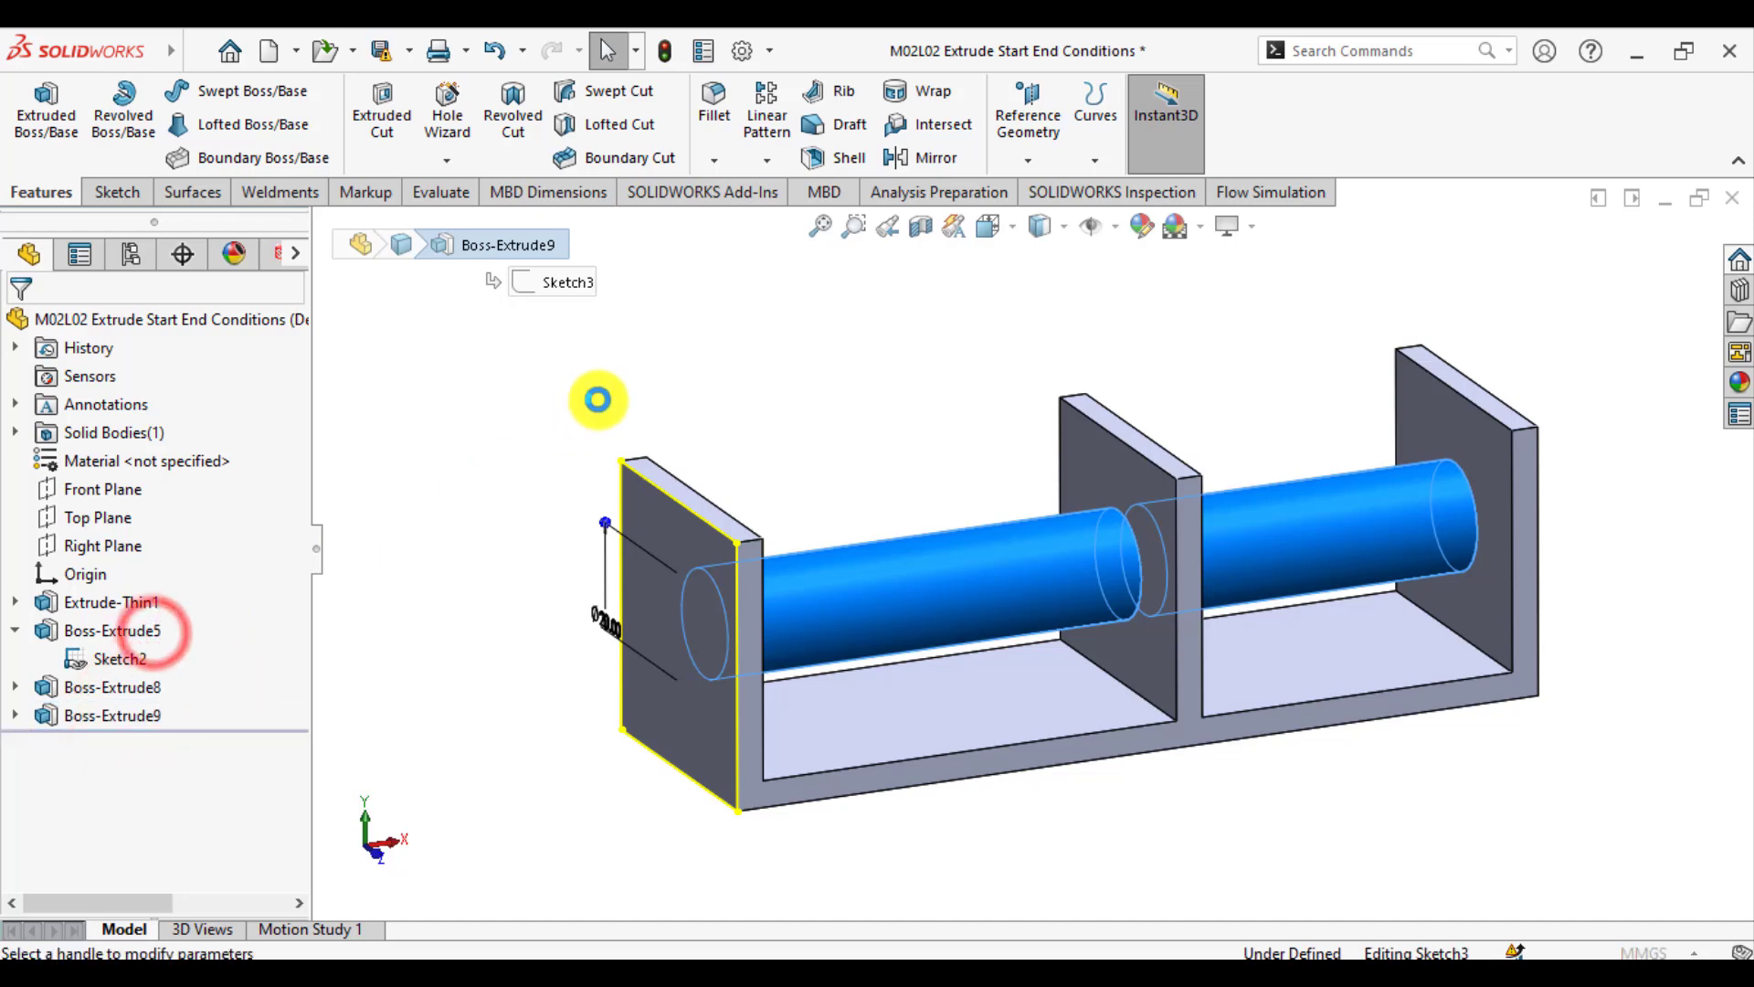
pyautogui.click(158, 489)
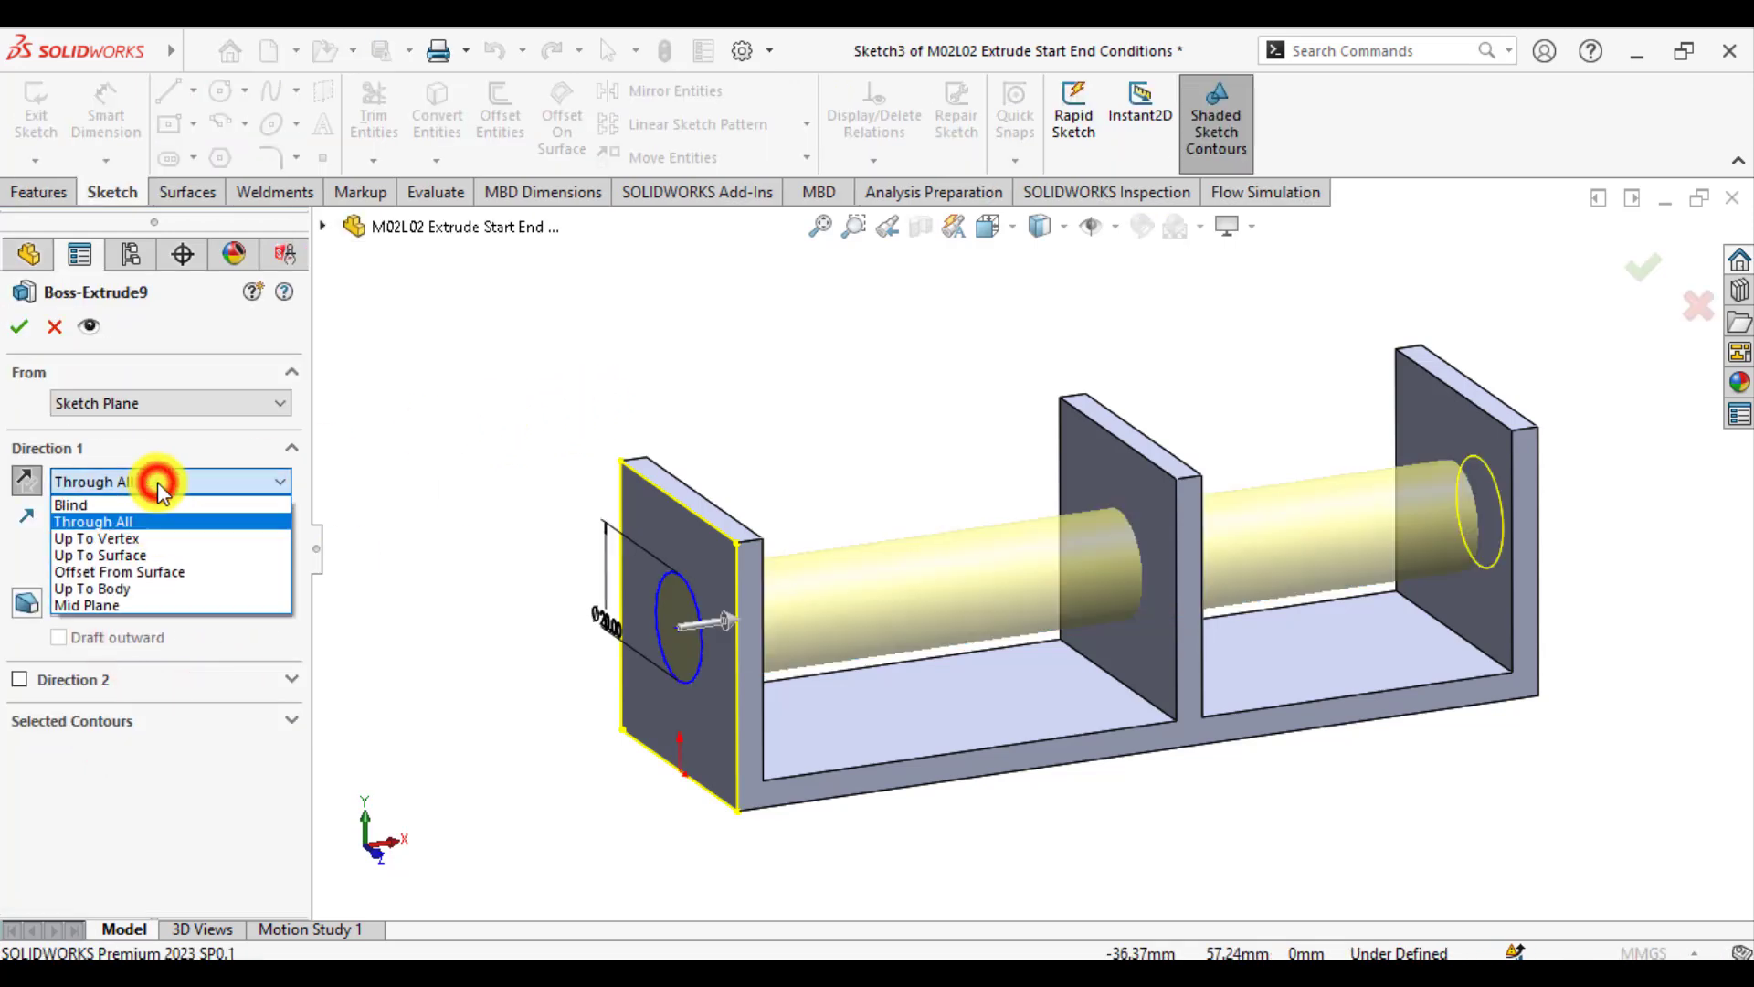
pyautogui.click(122, 554)
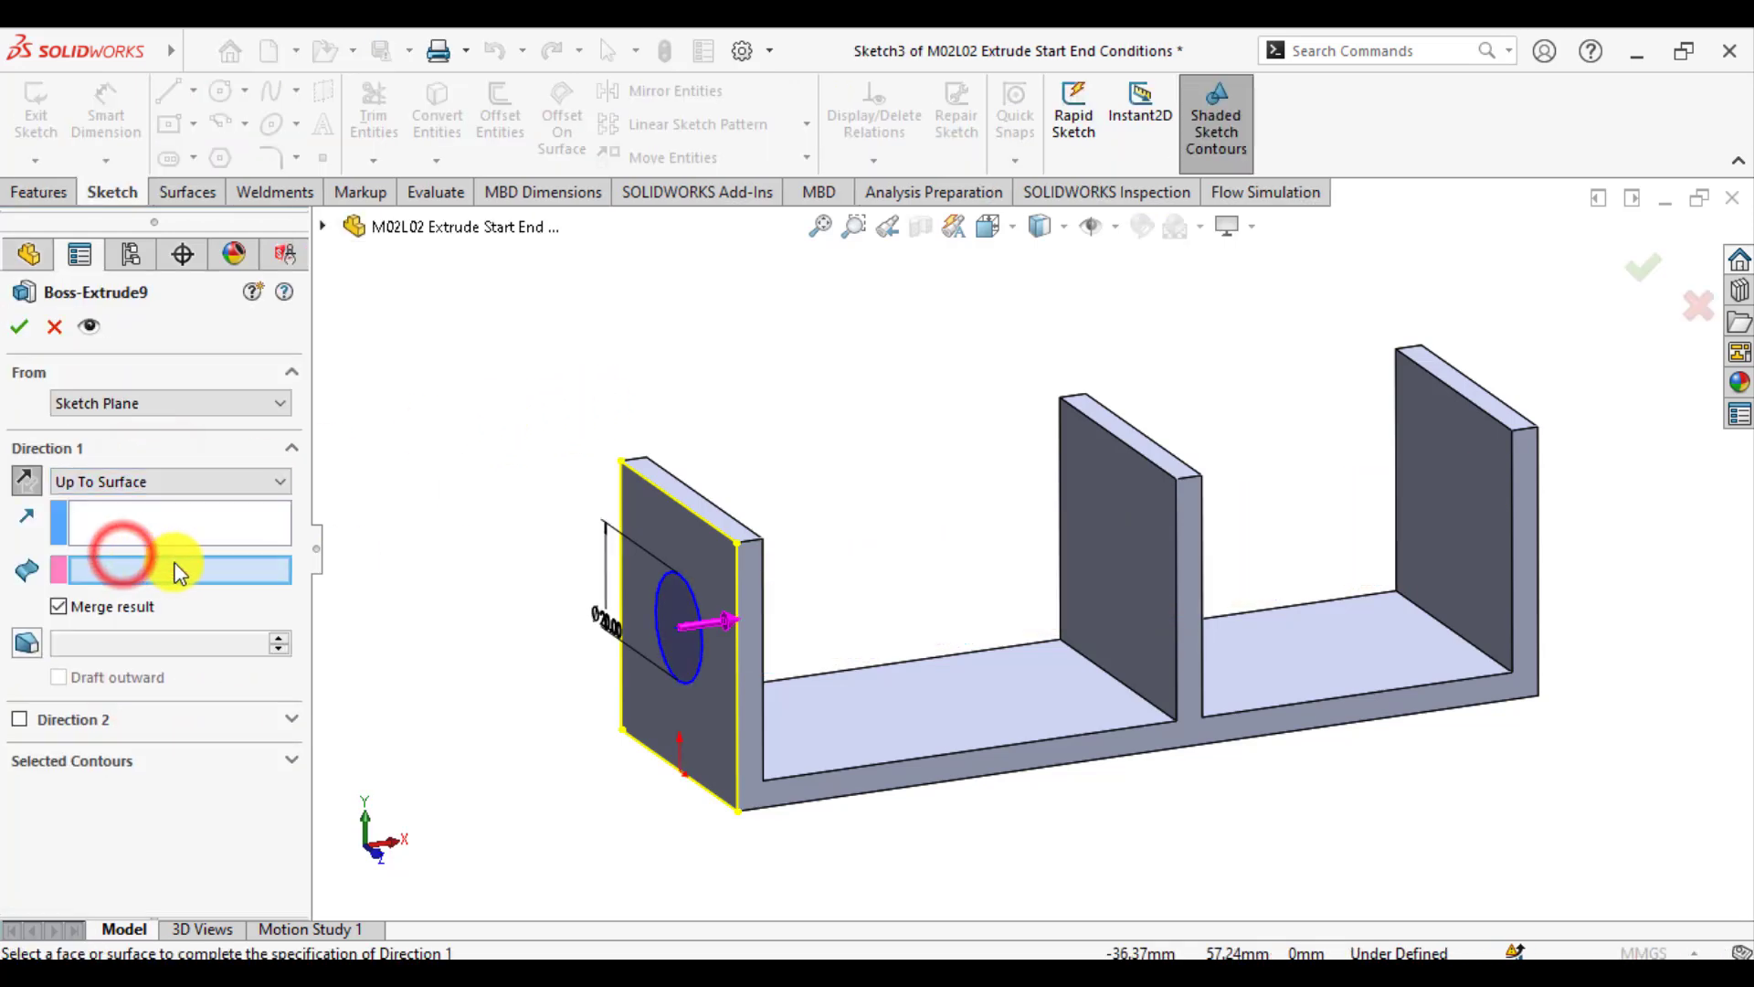
pyautogui.click(1132, 525)
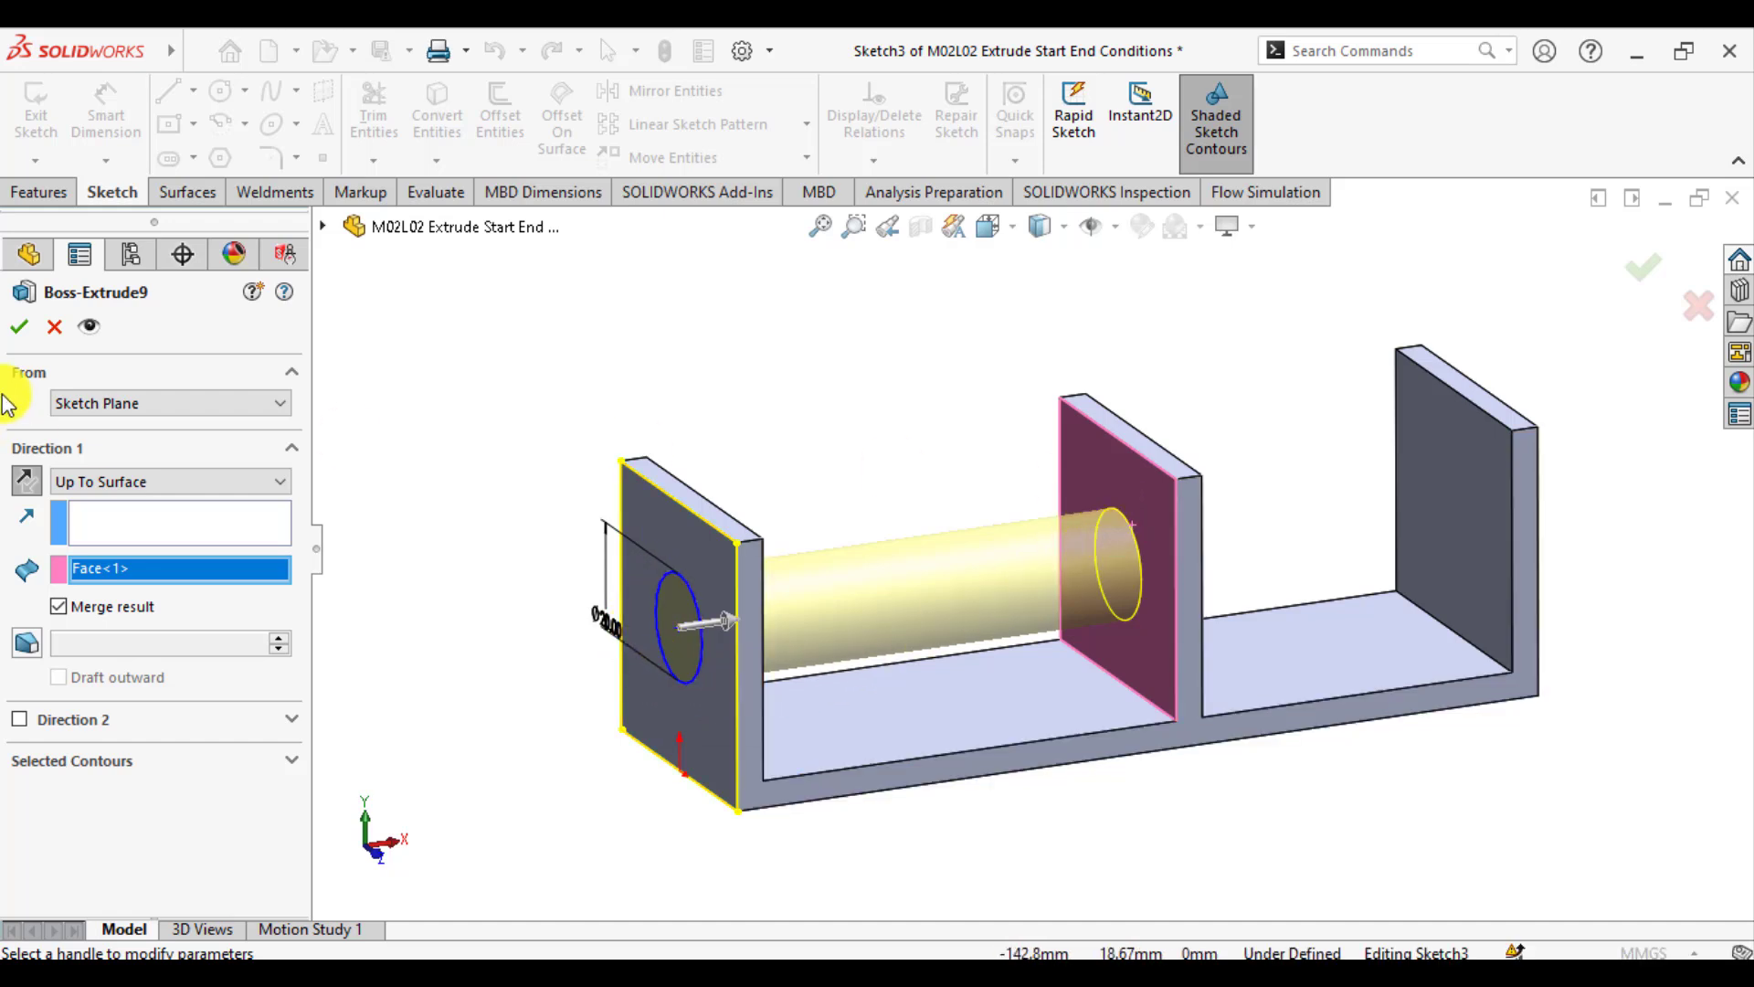
pyautogui.click(20, 327)
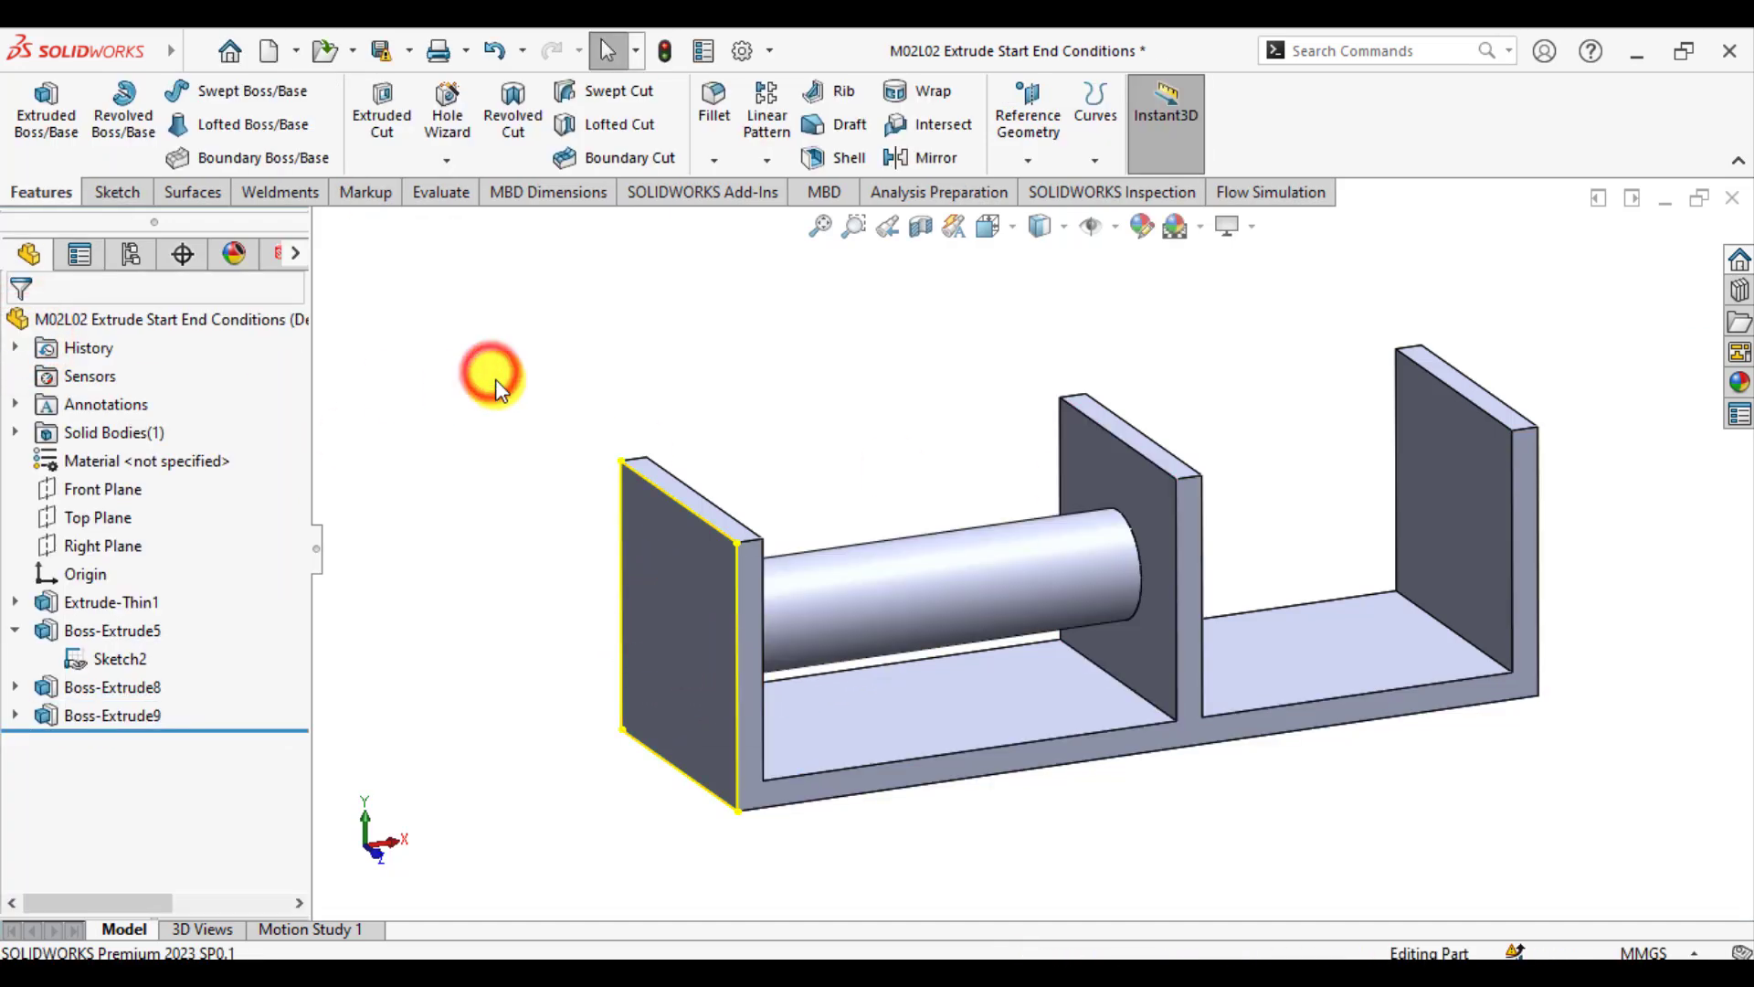
# - Edit the cylinder's extrusion again and switch its end condition to Offset From Surface, keeping the middle wall's face as reference
pyautogui.click(135, 716)
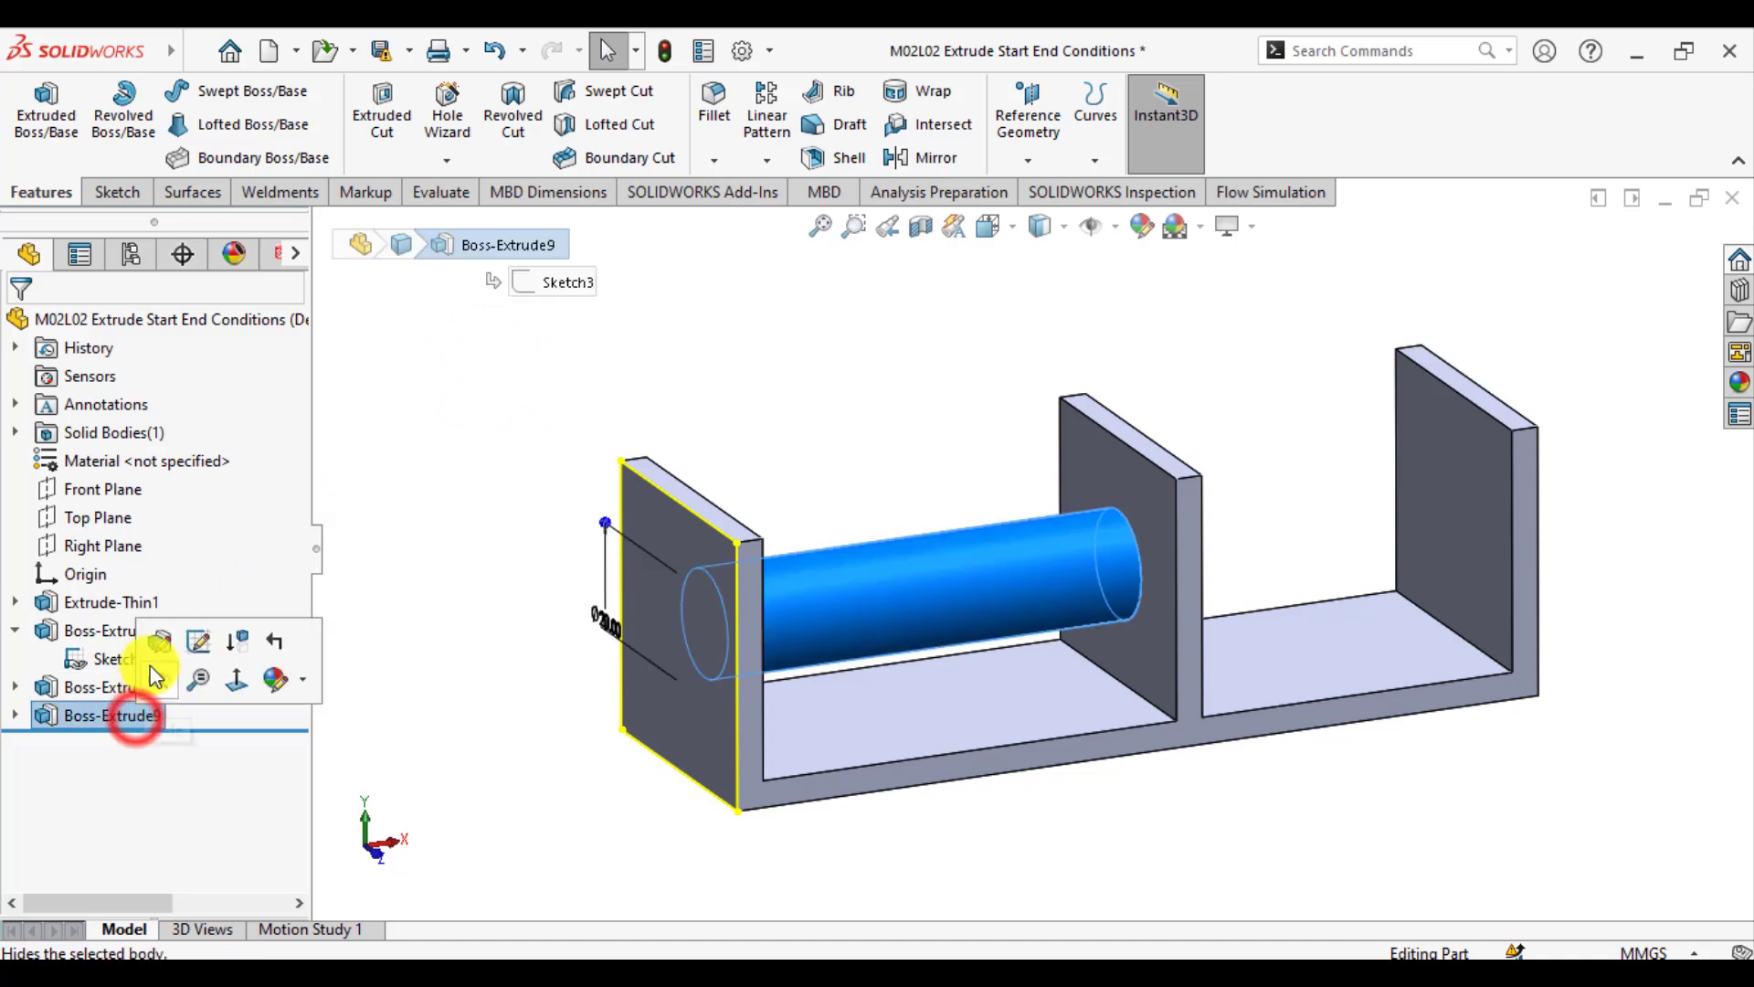
pyautogui.click(157, 642)
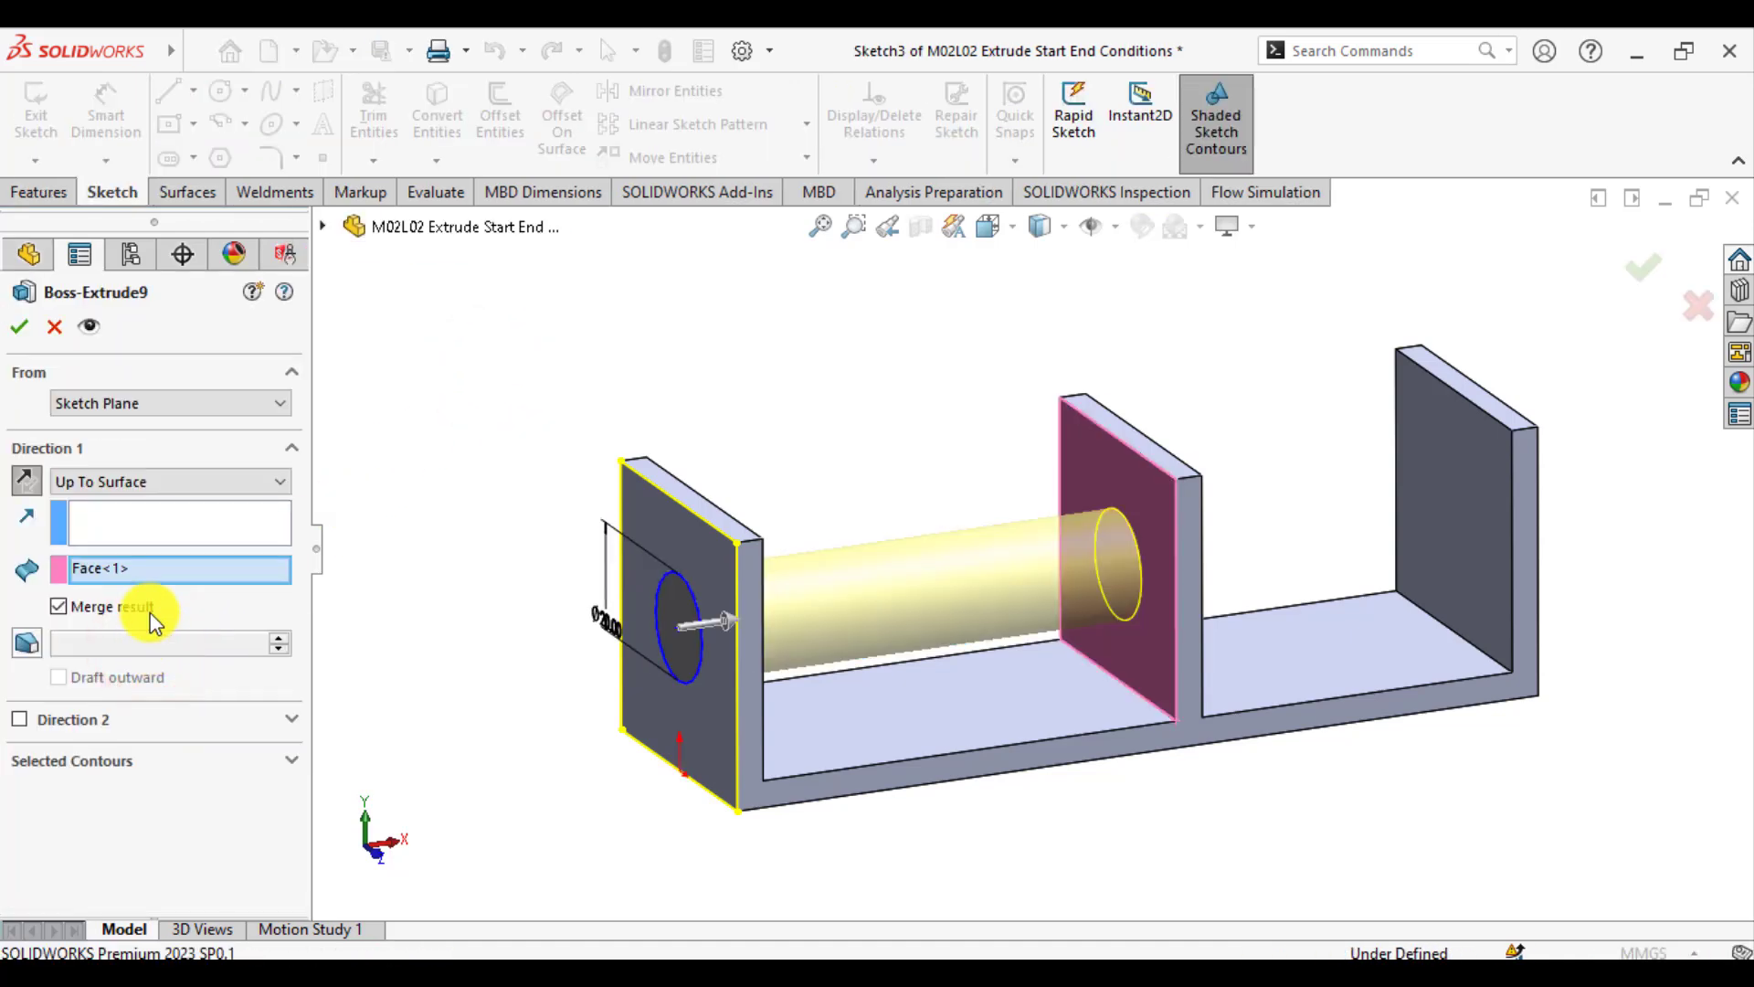
pyautogui.click(124, 481)
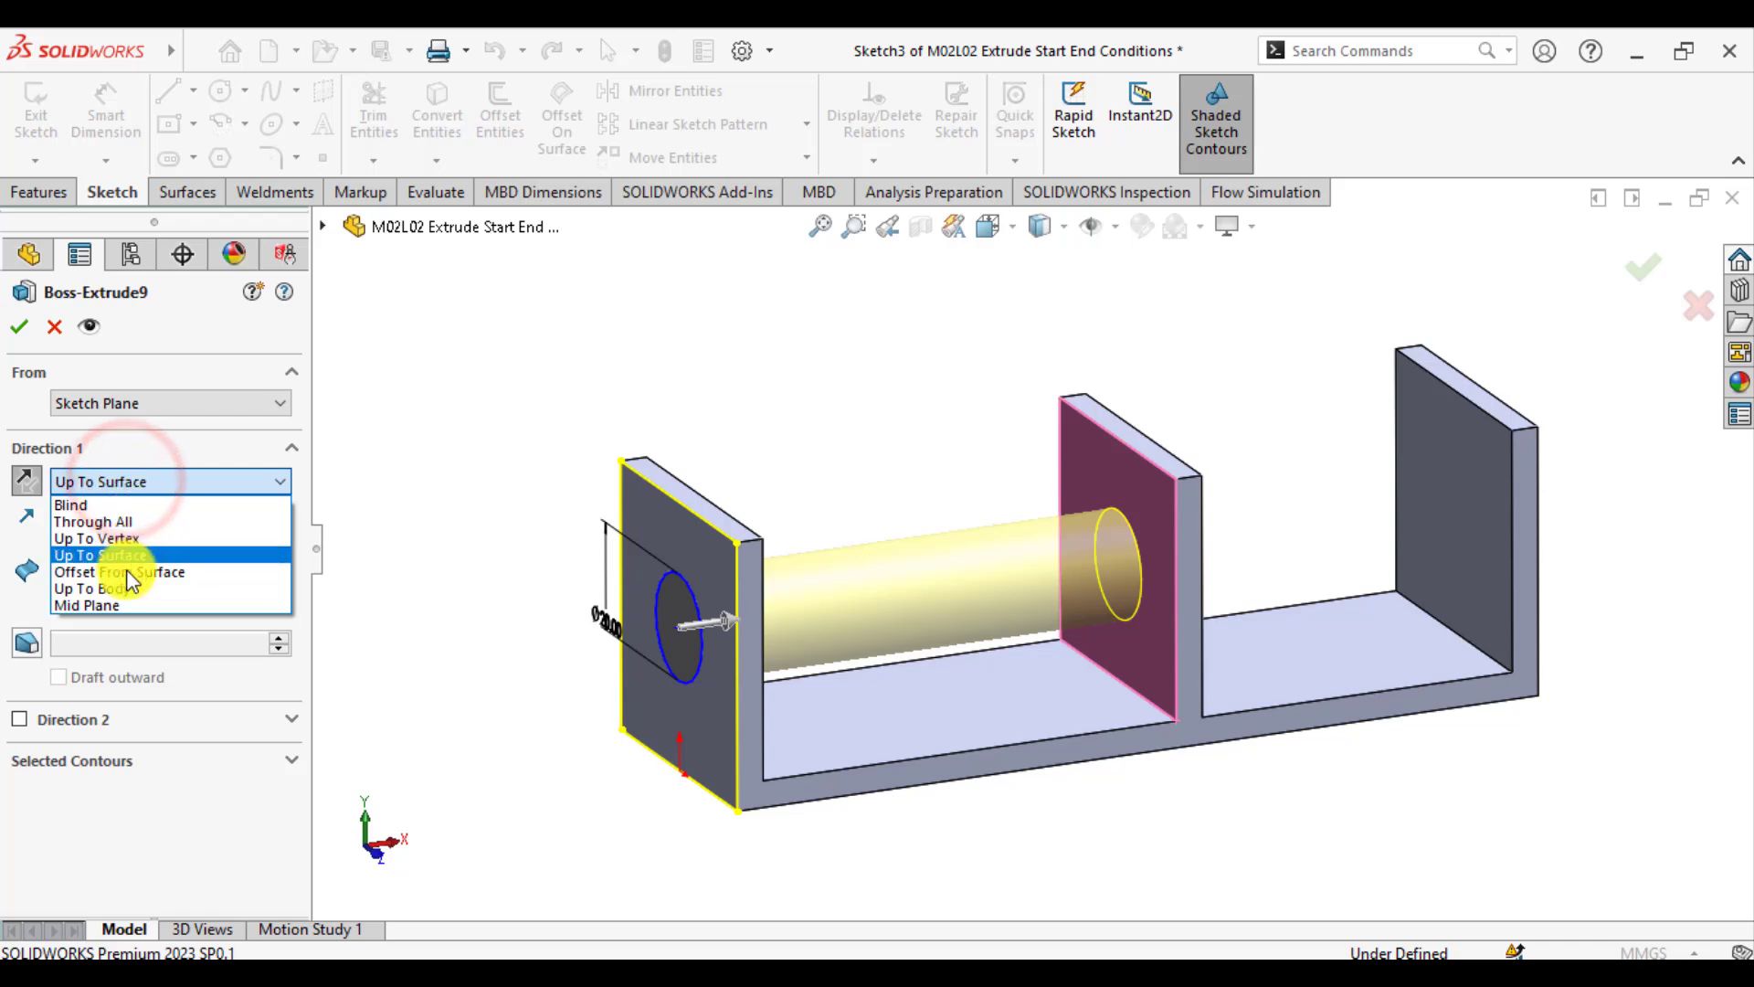
pyautogui.click(127, 572)
pyautogui.moveTo(740, 435)
pyautogui.mouseDown(button='middle')
pyautogui.moveTo(704, 415)
pyautogui.moveTo(728, 442)
pyautogui.mouseUp(button='middle')
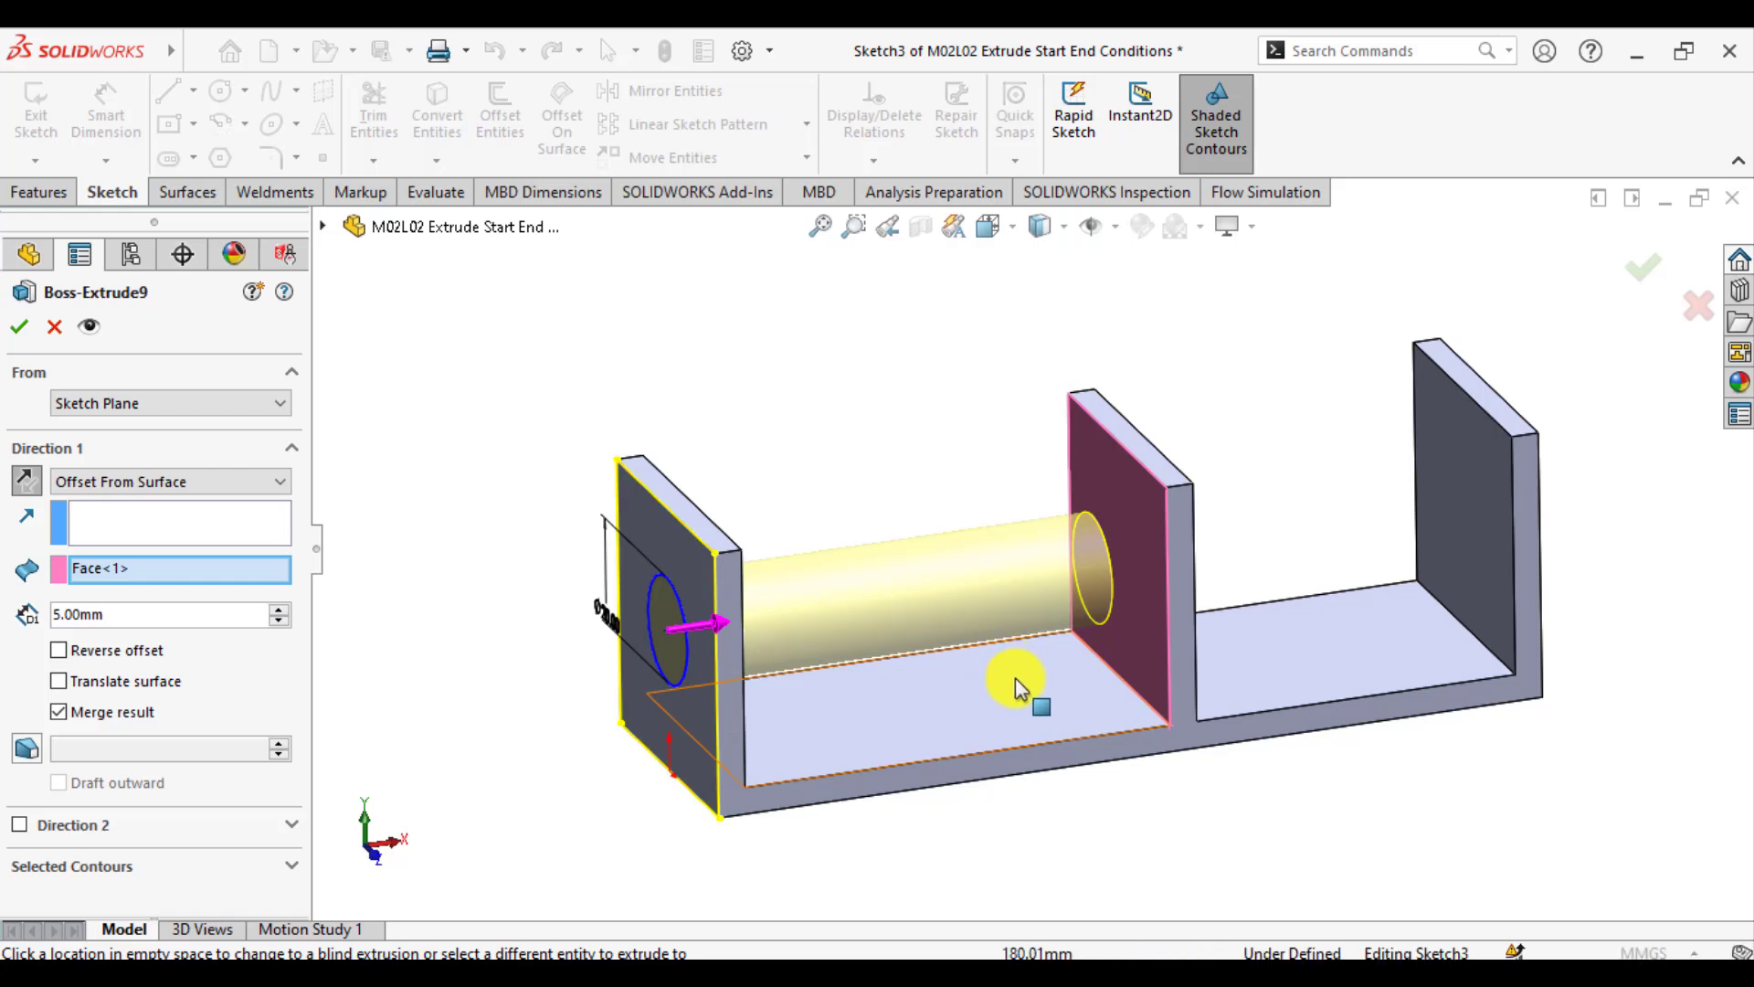
pyautogui.moveTo(1016, 677); pyautogui.dragTo(1051, 501, button='middle')
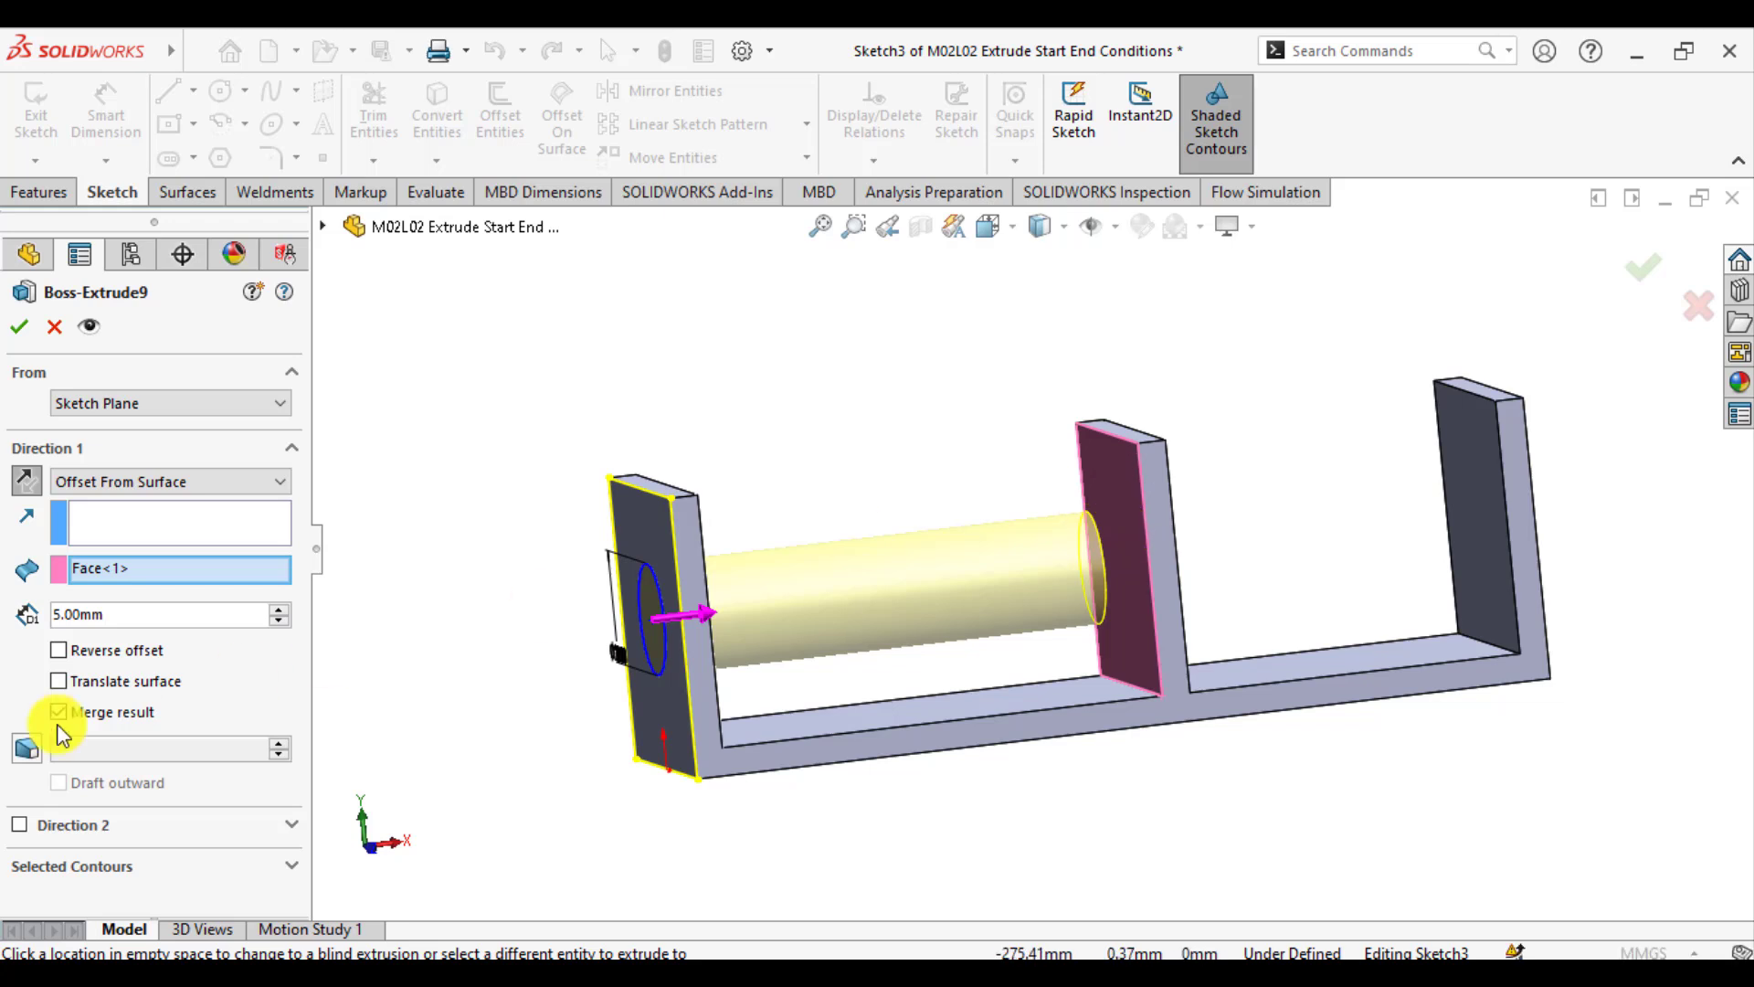
# - Set the cylinder's end offset from the middle wall's face to 10 mm and examine the preview
pyautogui.click(106, 624)
pyautogui.doubleClick(106, 624)
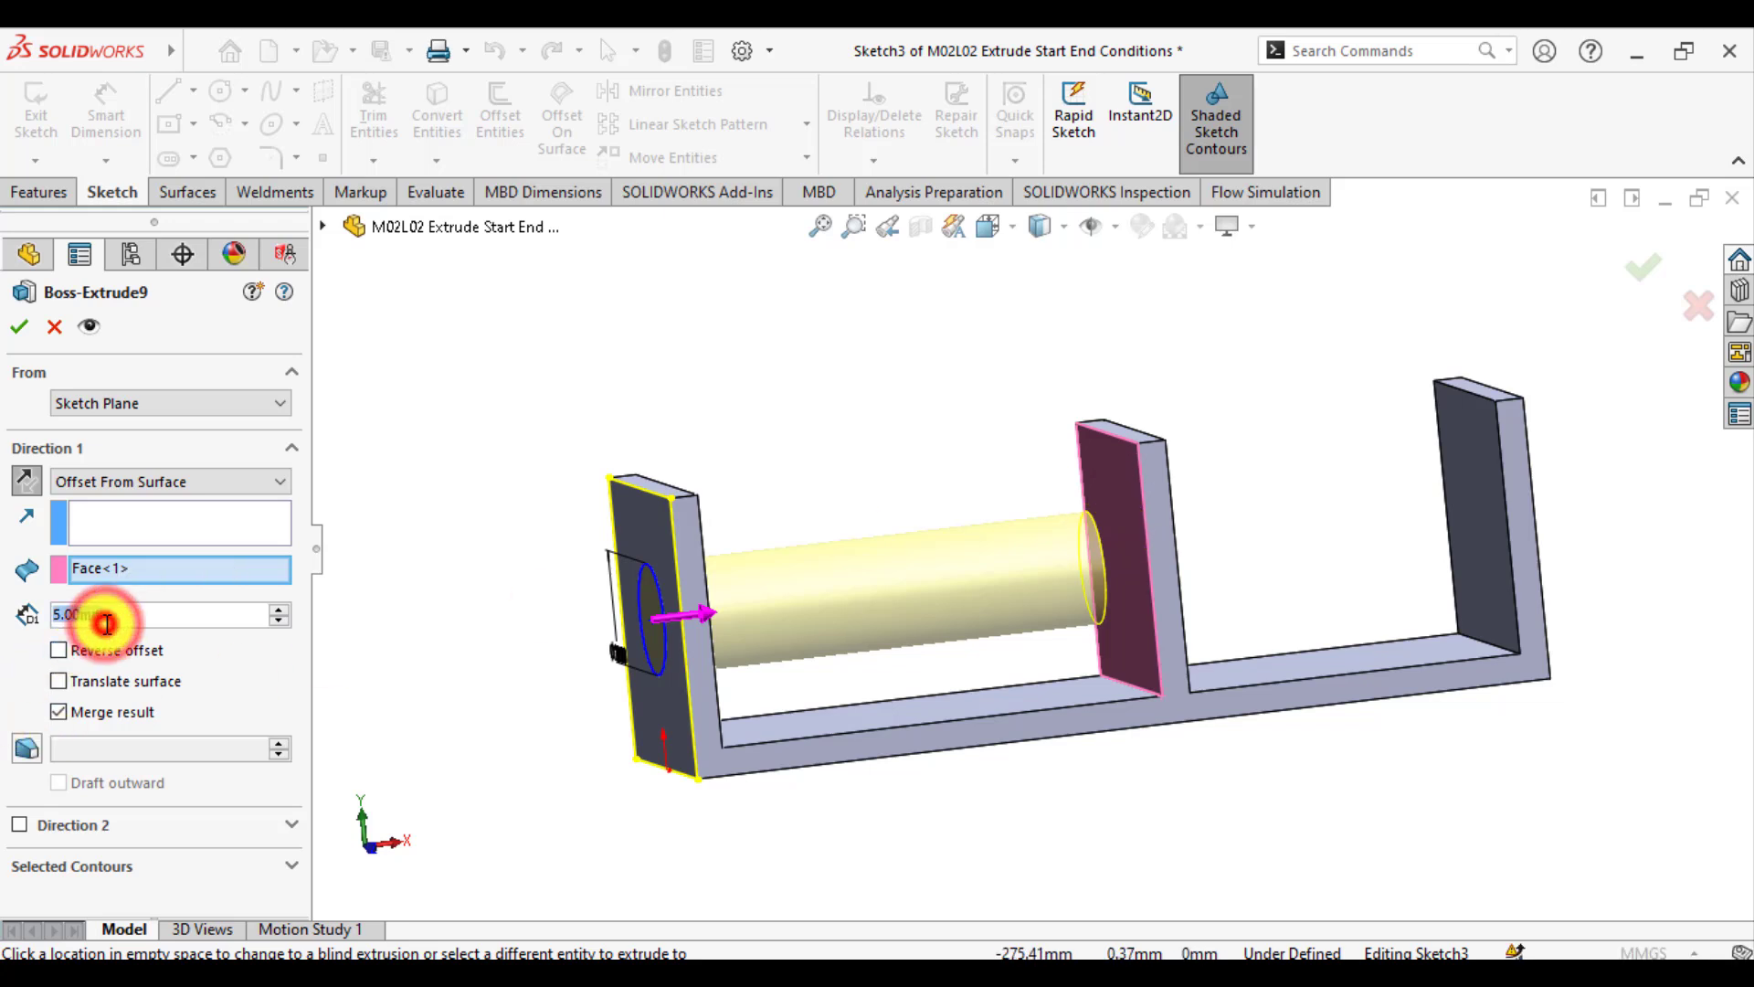
pyautogui.write('10')
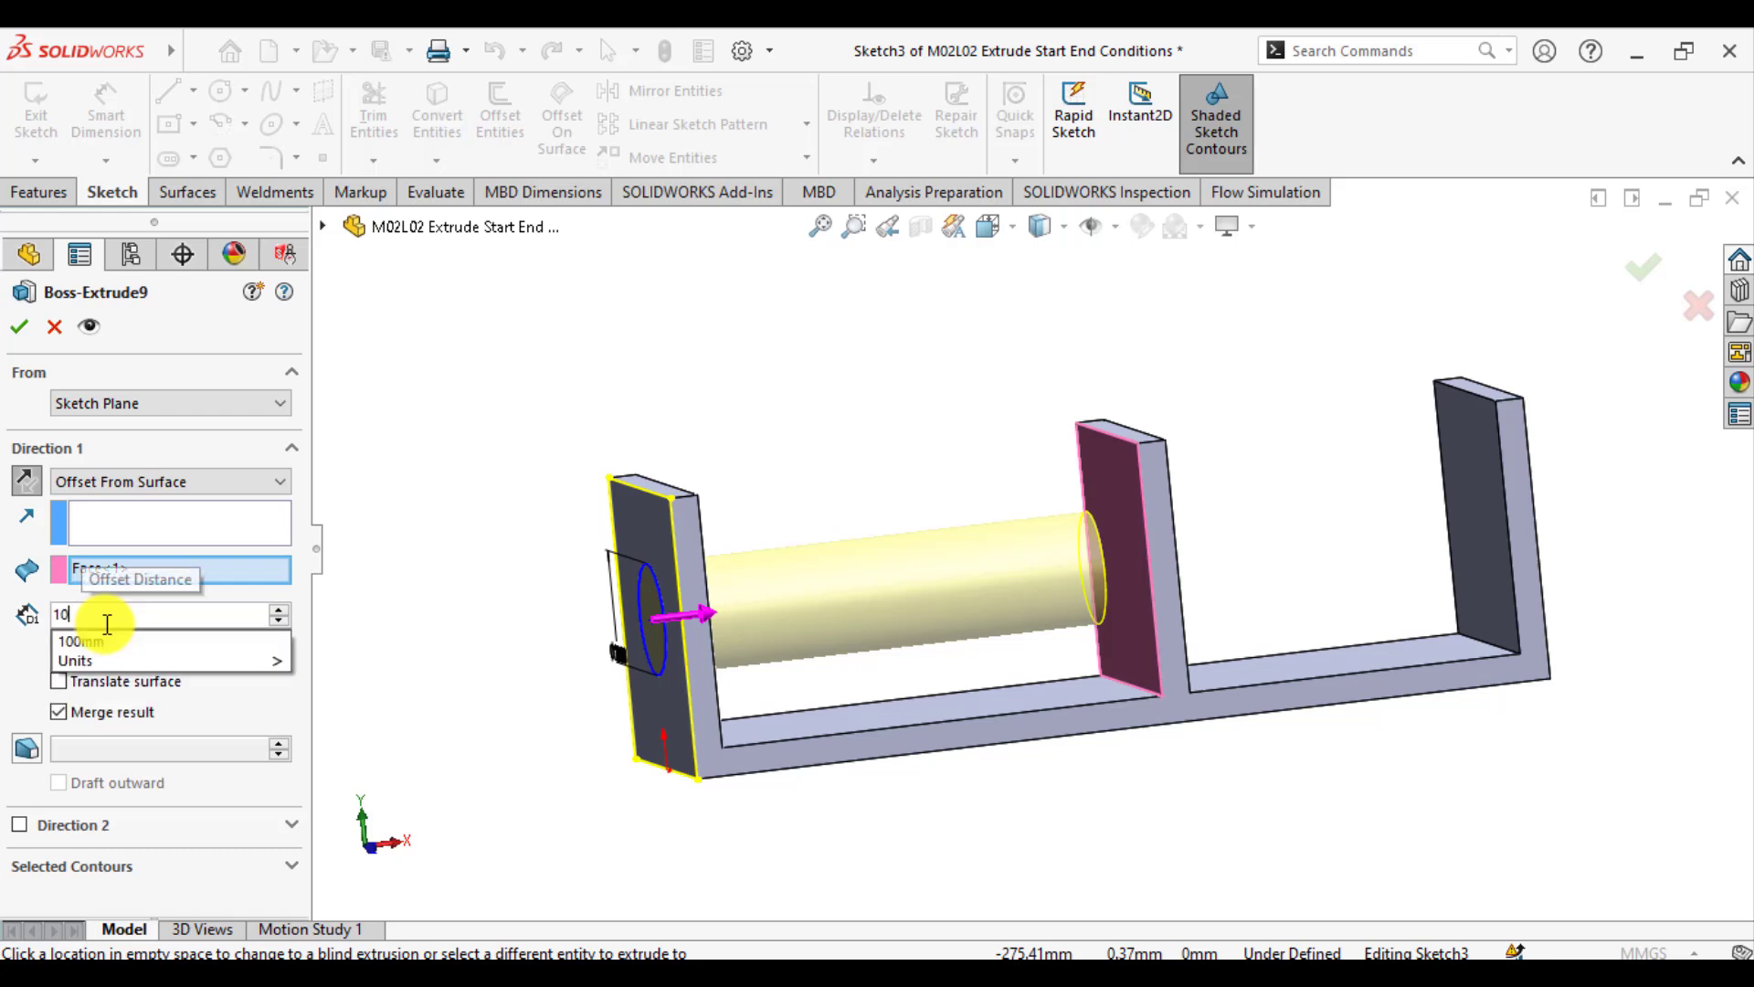
pyautogui.press('Return')
pyautogui.moveTo(854, 398); pyautogui.dragTo(913, 414, button='middle')
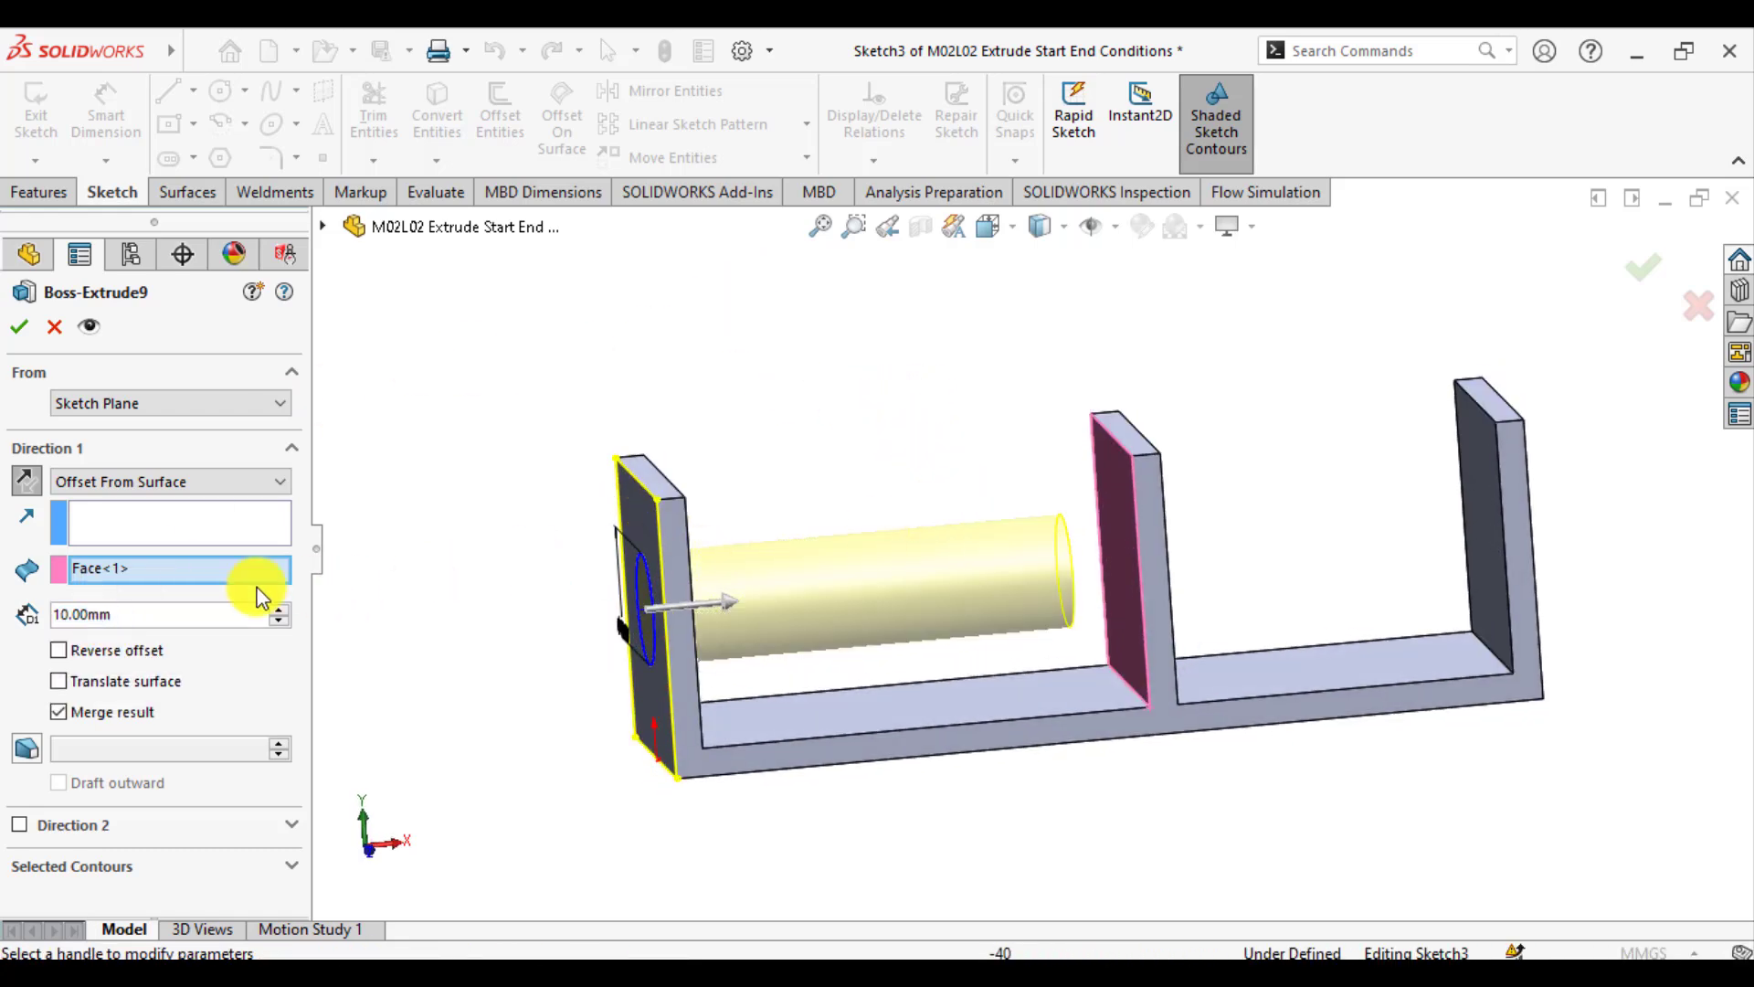
pyautogui.moveTo(872, 498); pyautogui.dragTo(930, 473, button='middle')
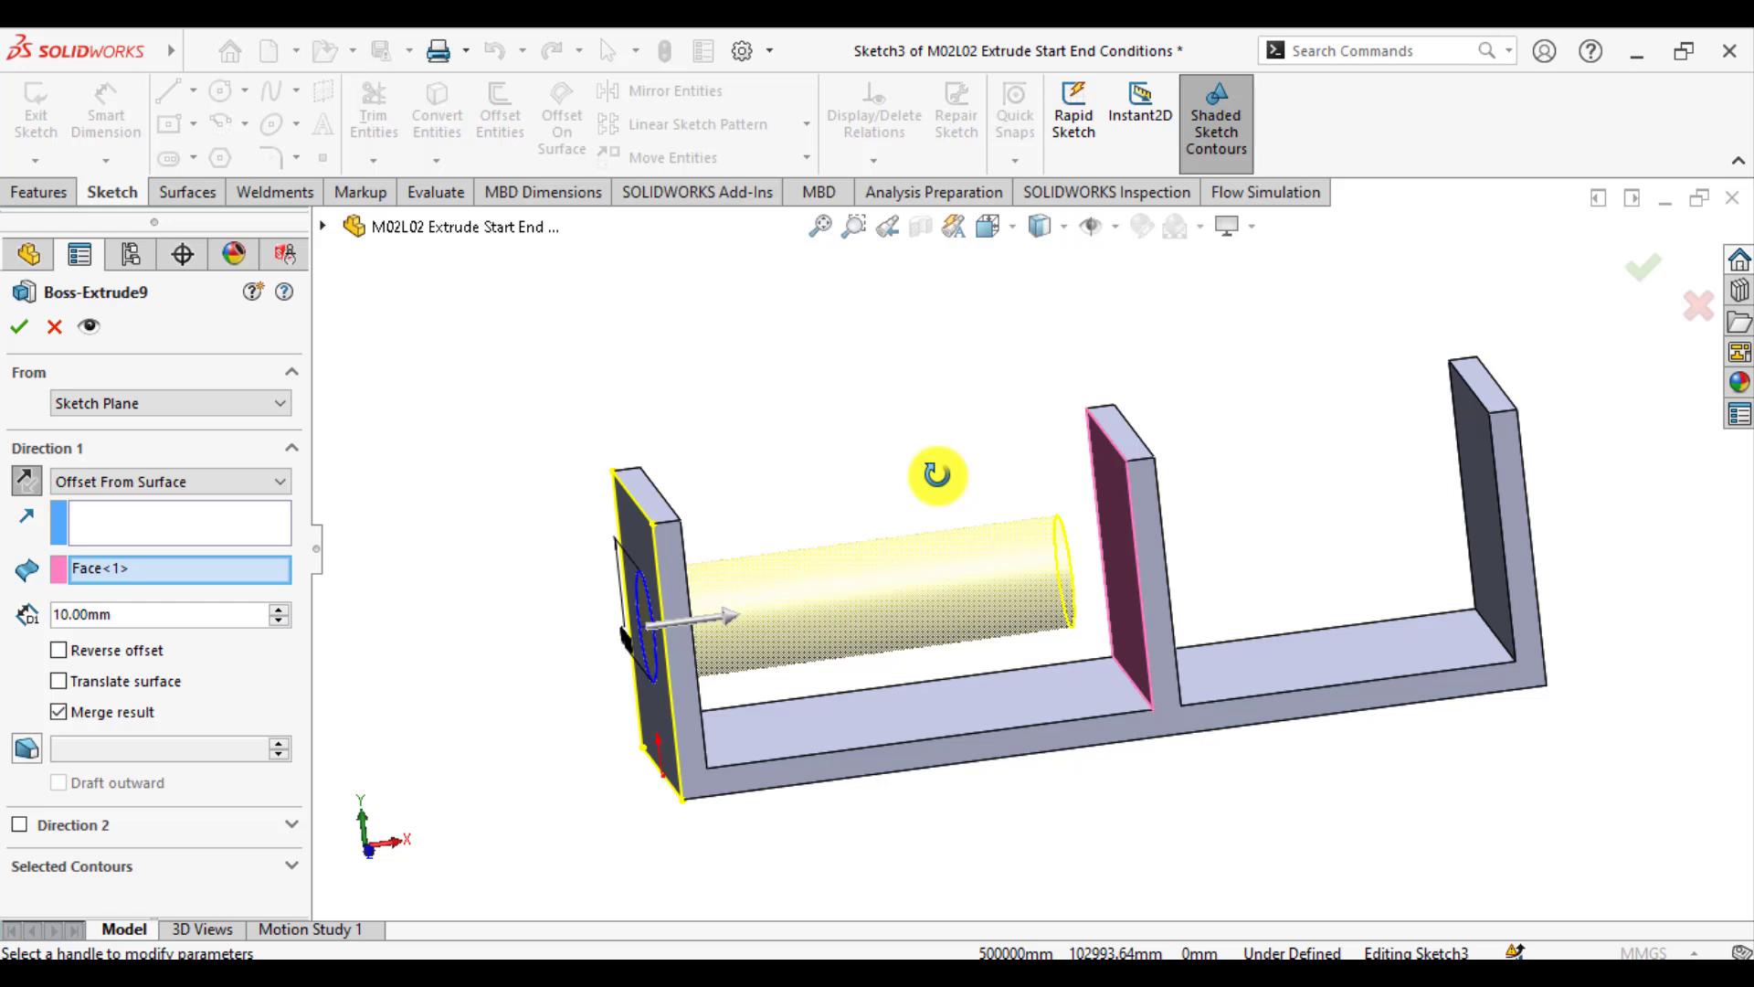
# - Set the cylinder's start condition to a 20 mm Offset, reversed toward the middle wall, and complete the feature edit
pyautogui.click(106, 402)
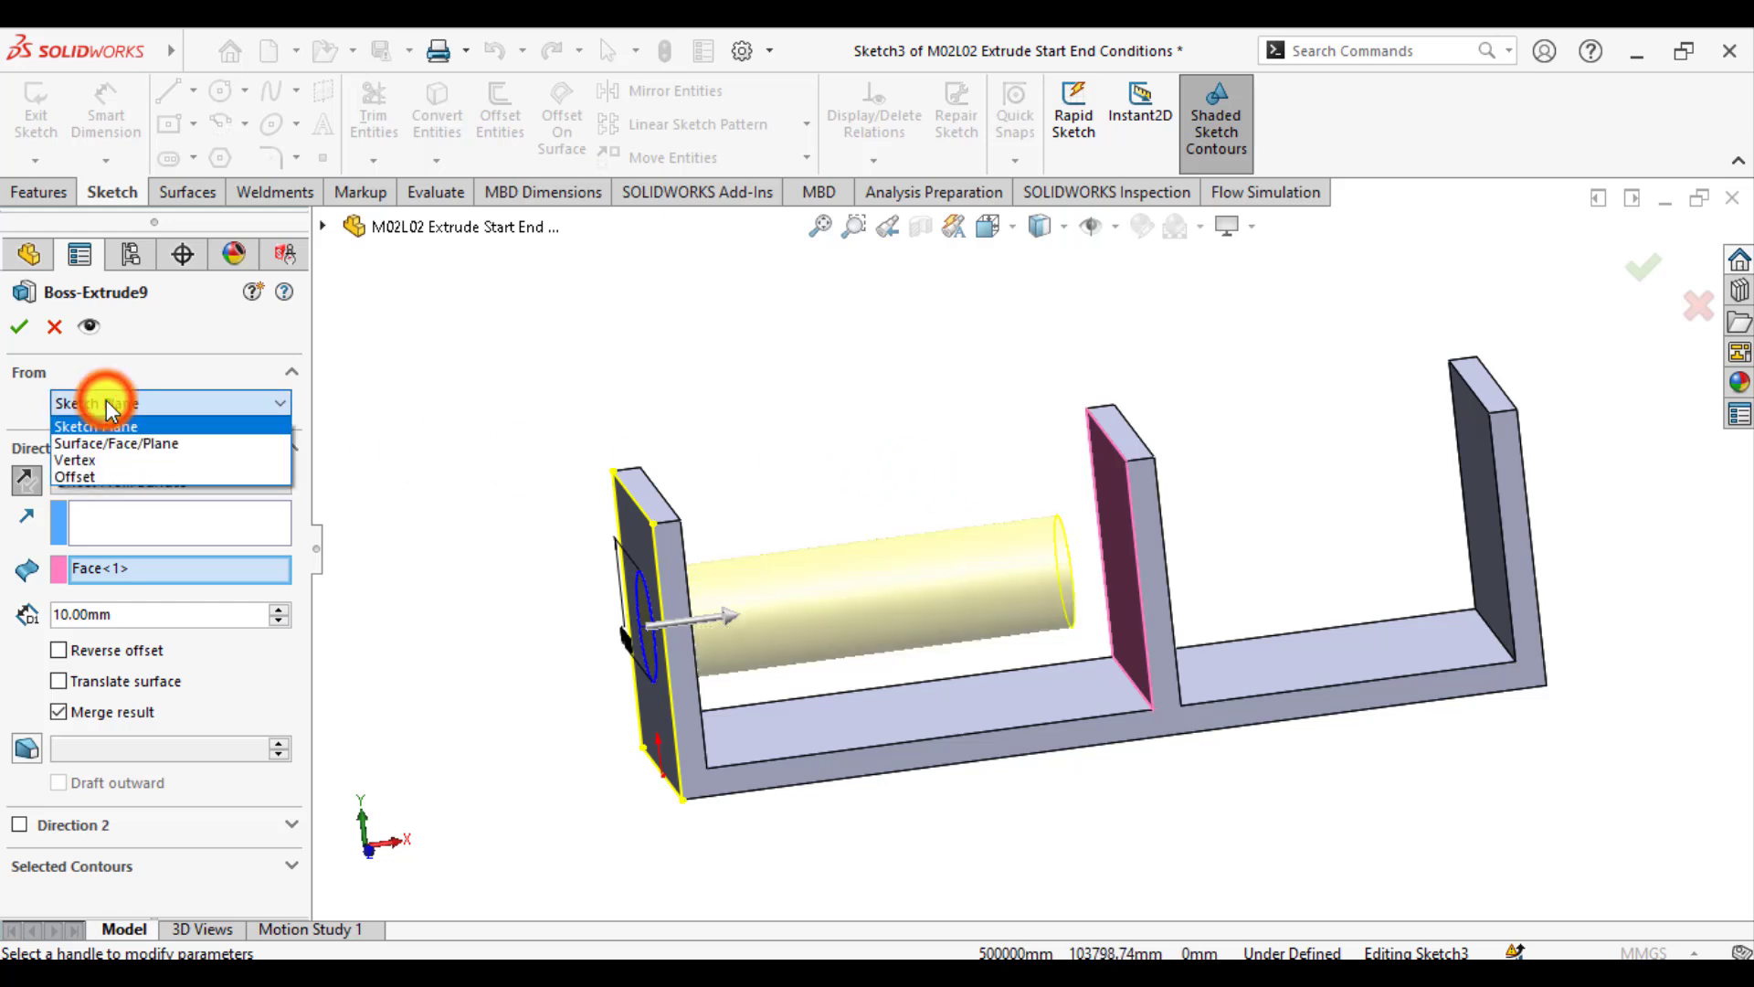
pyautogui.click(75, 476)
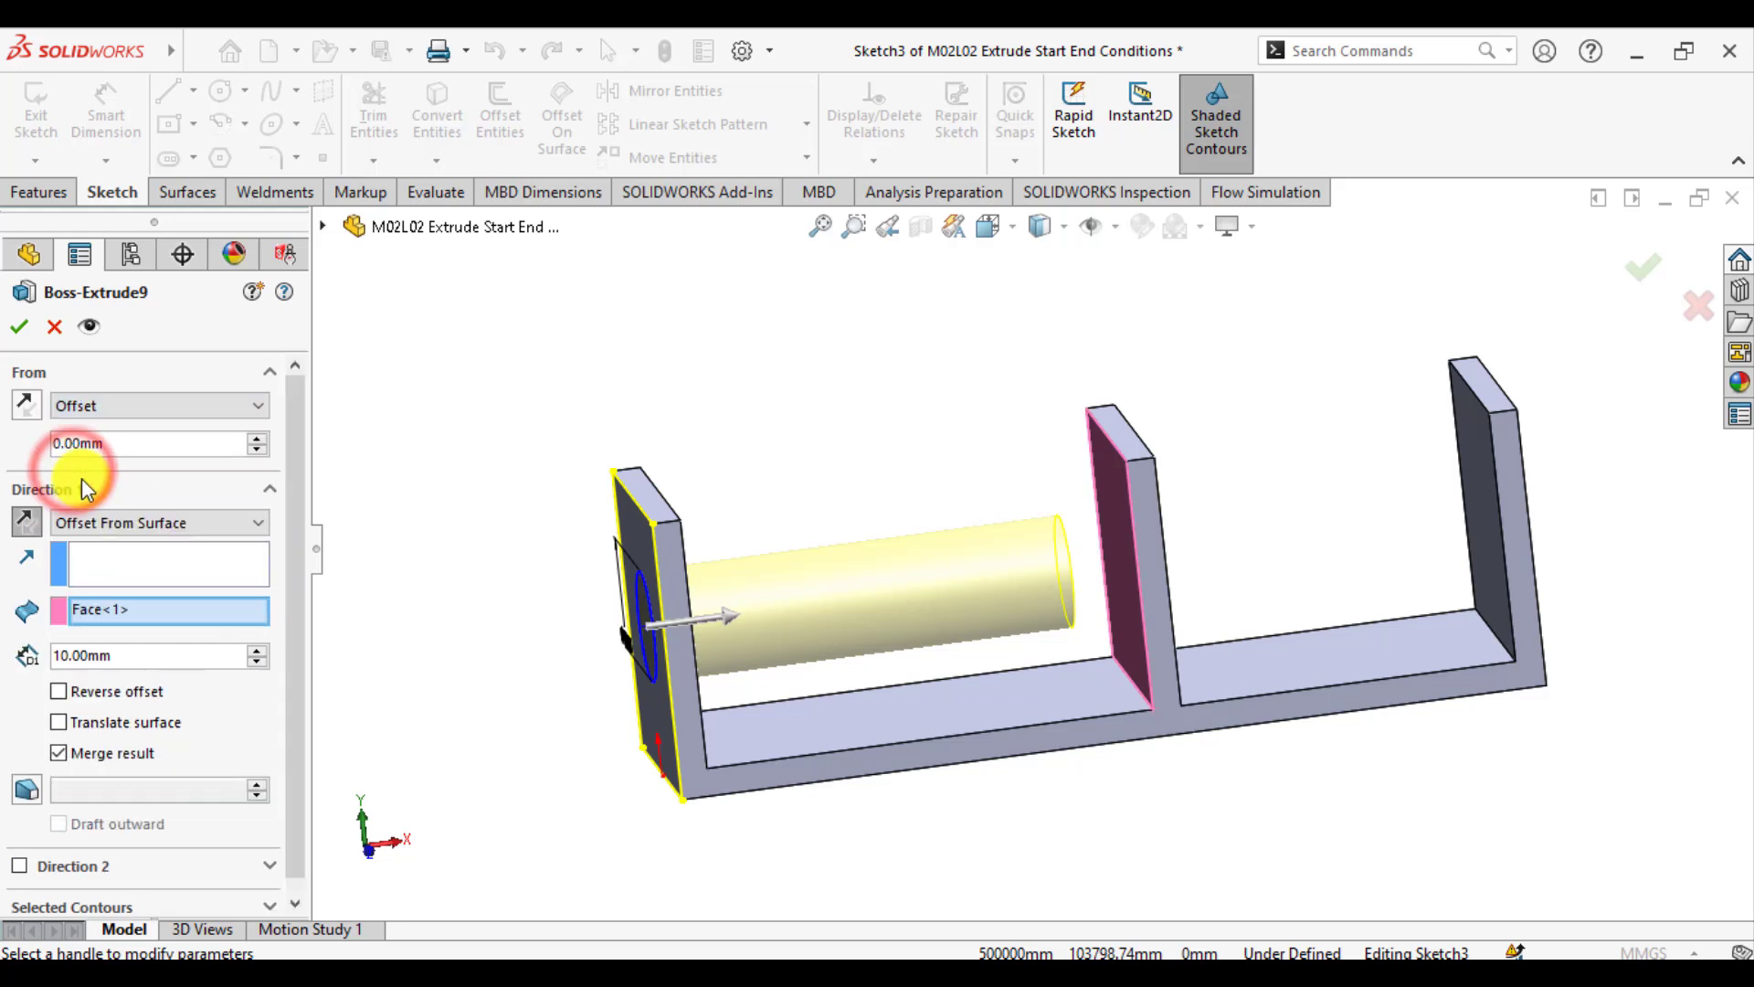
pyautogui.click(108, 445)
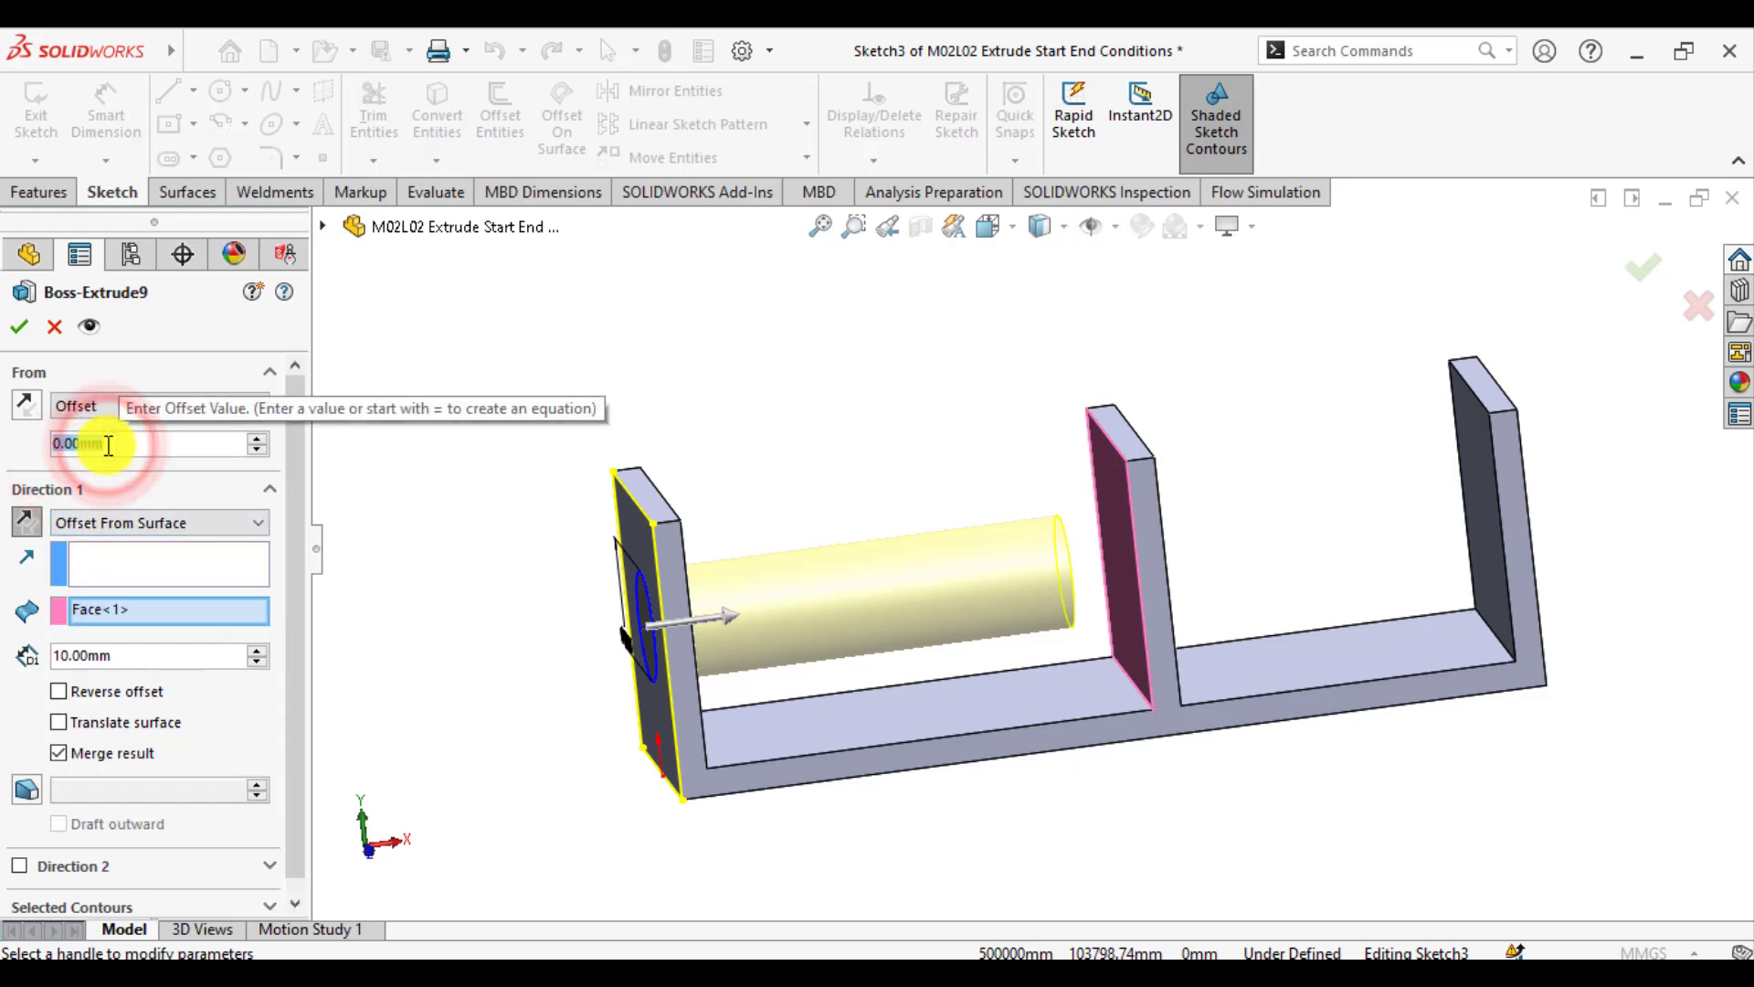
pyautogui.write('20')
pyautogui.press('Return')
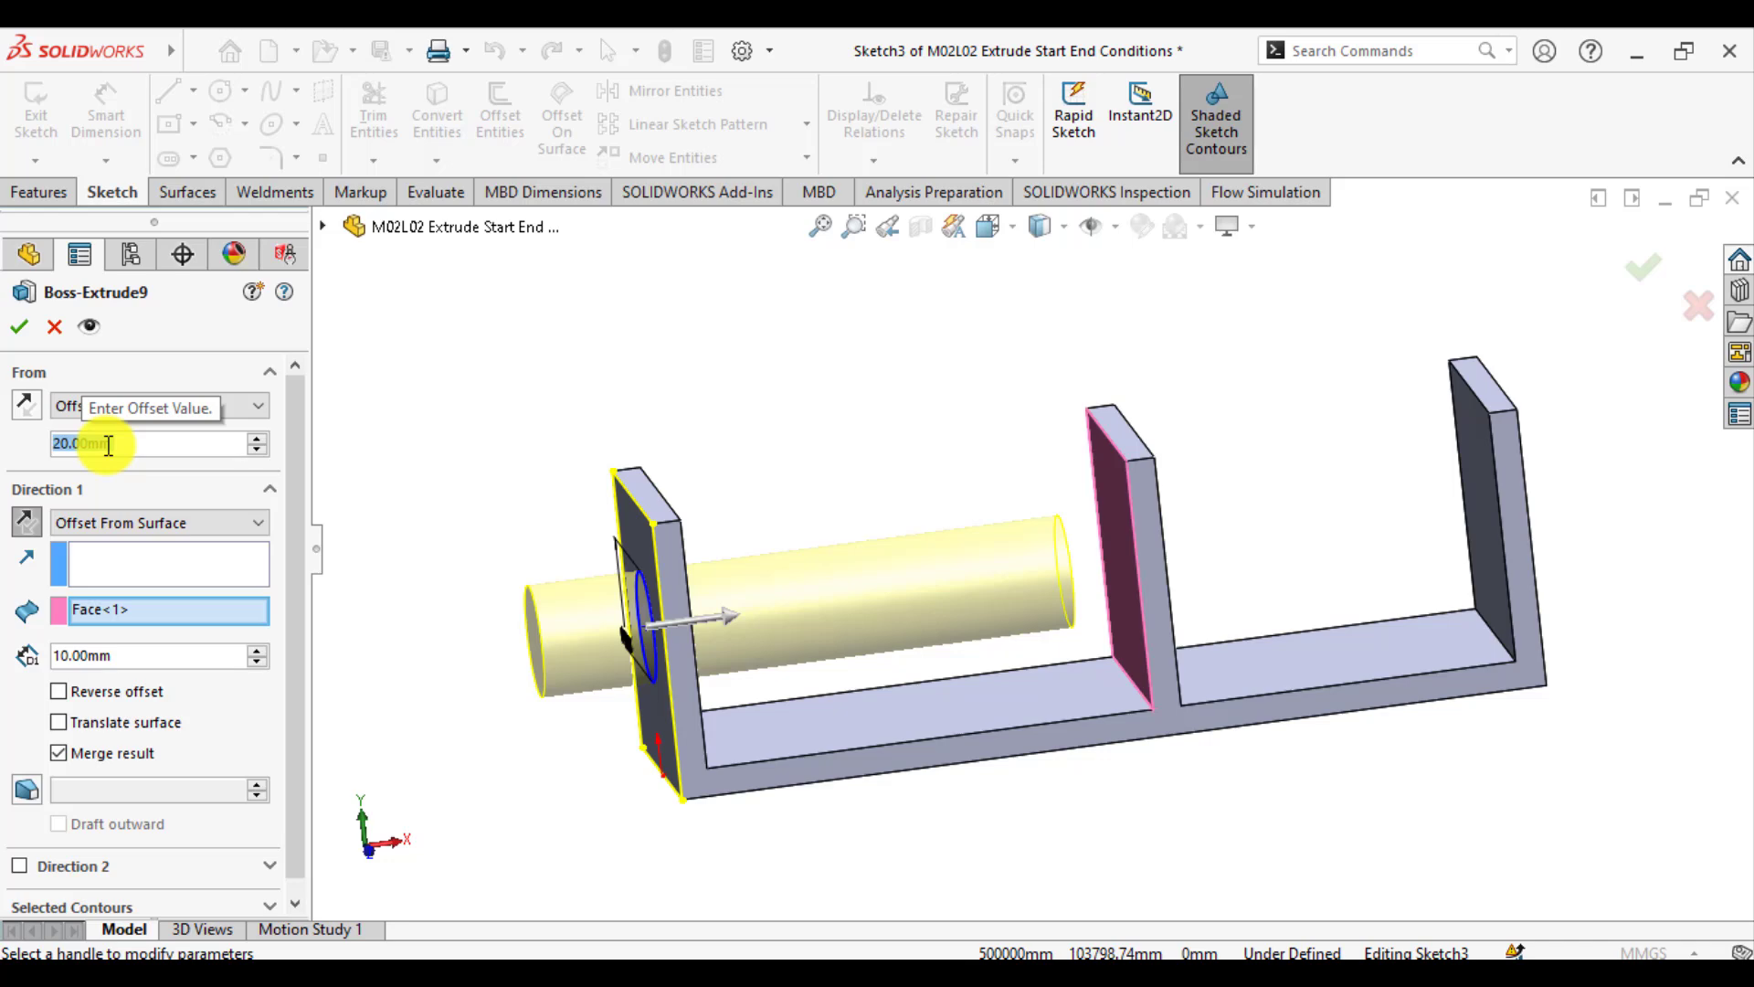
pyautogui.click(24, 404)
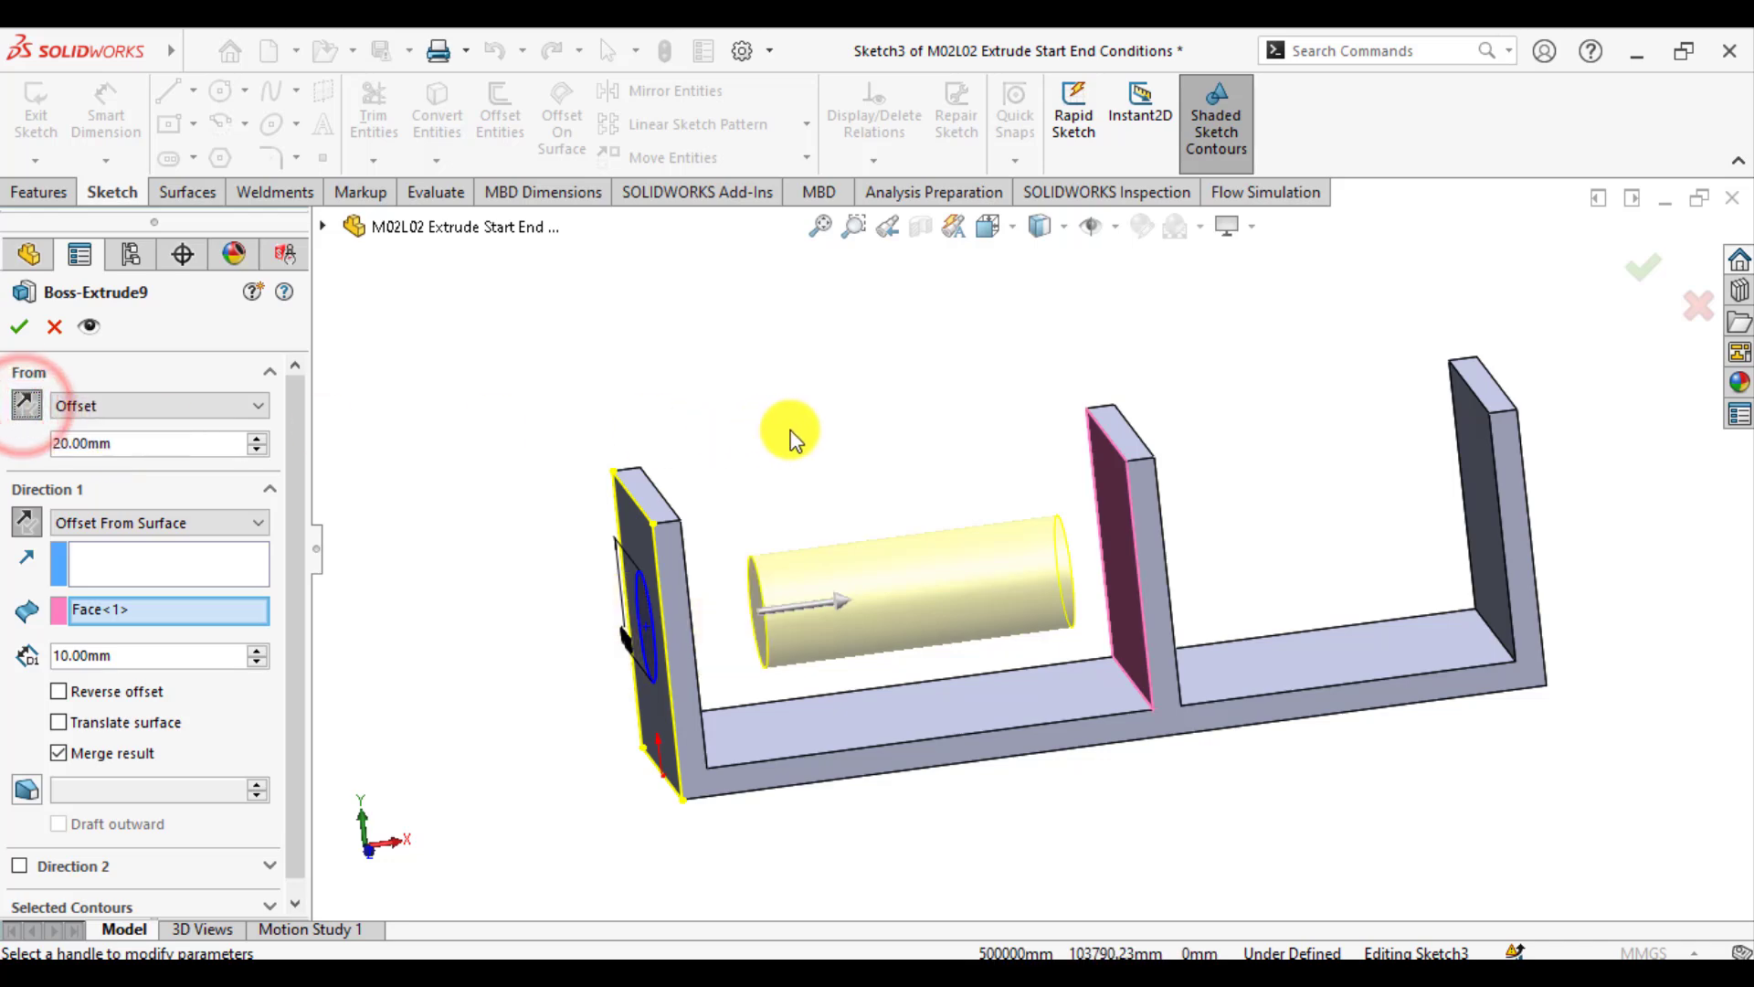
pyautogui.moveTo(783, 430)
pyautogui.mouseDown(button='middle')
pyautogui.moveTo(767, 423)
pyautogui.moveTo(804, 418)
pyautogui.mouseUp(button='middle')
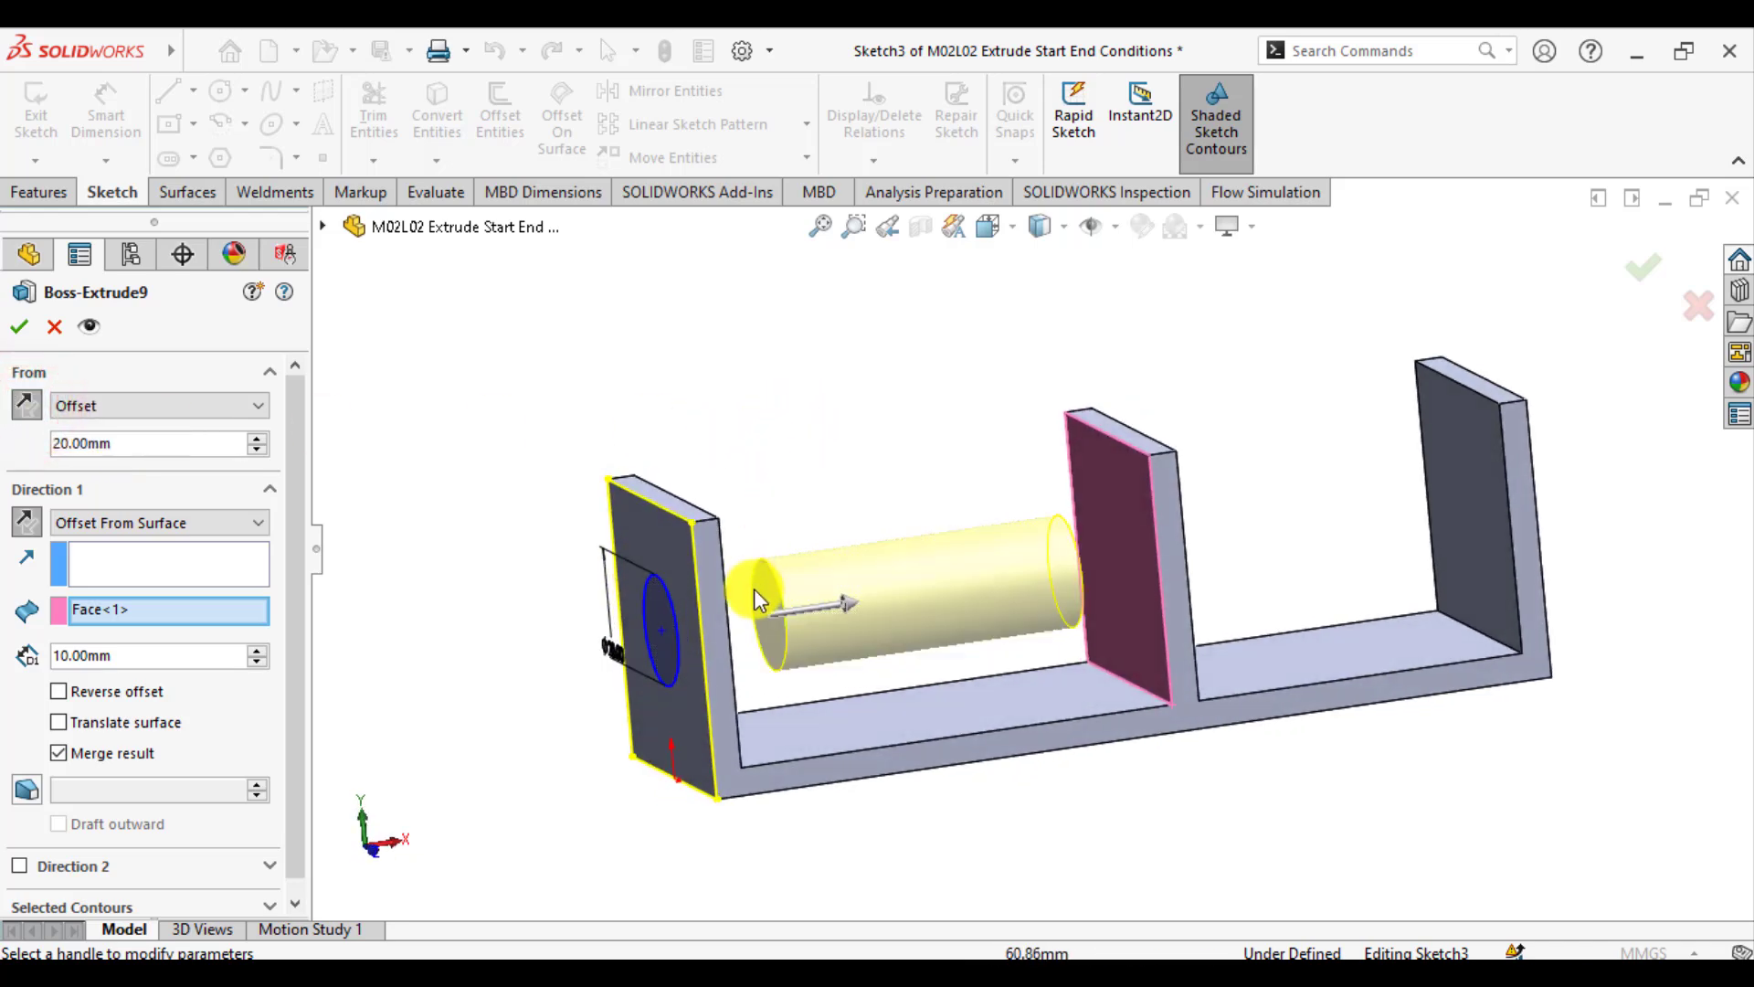
pyautogui.scroll(-2, 754, 588)
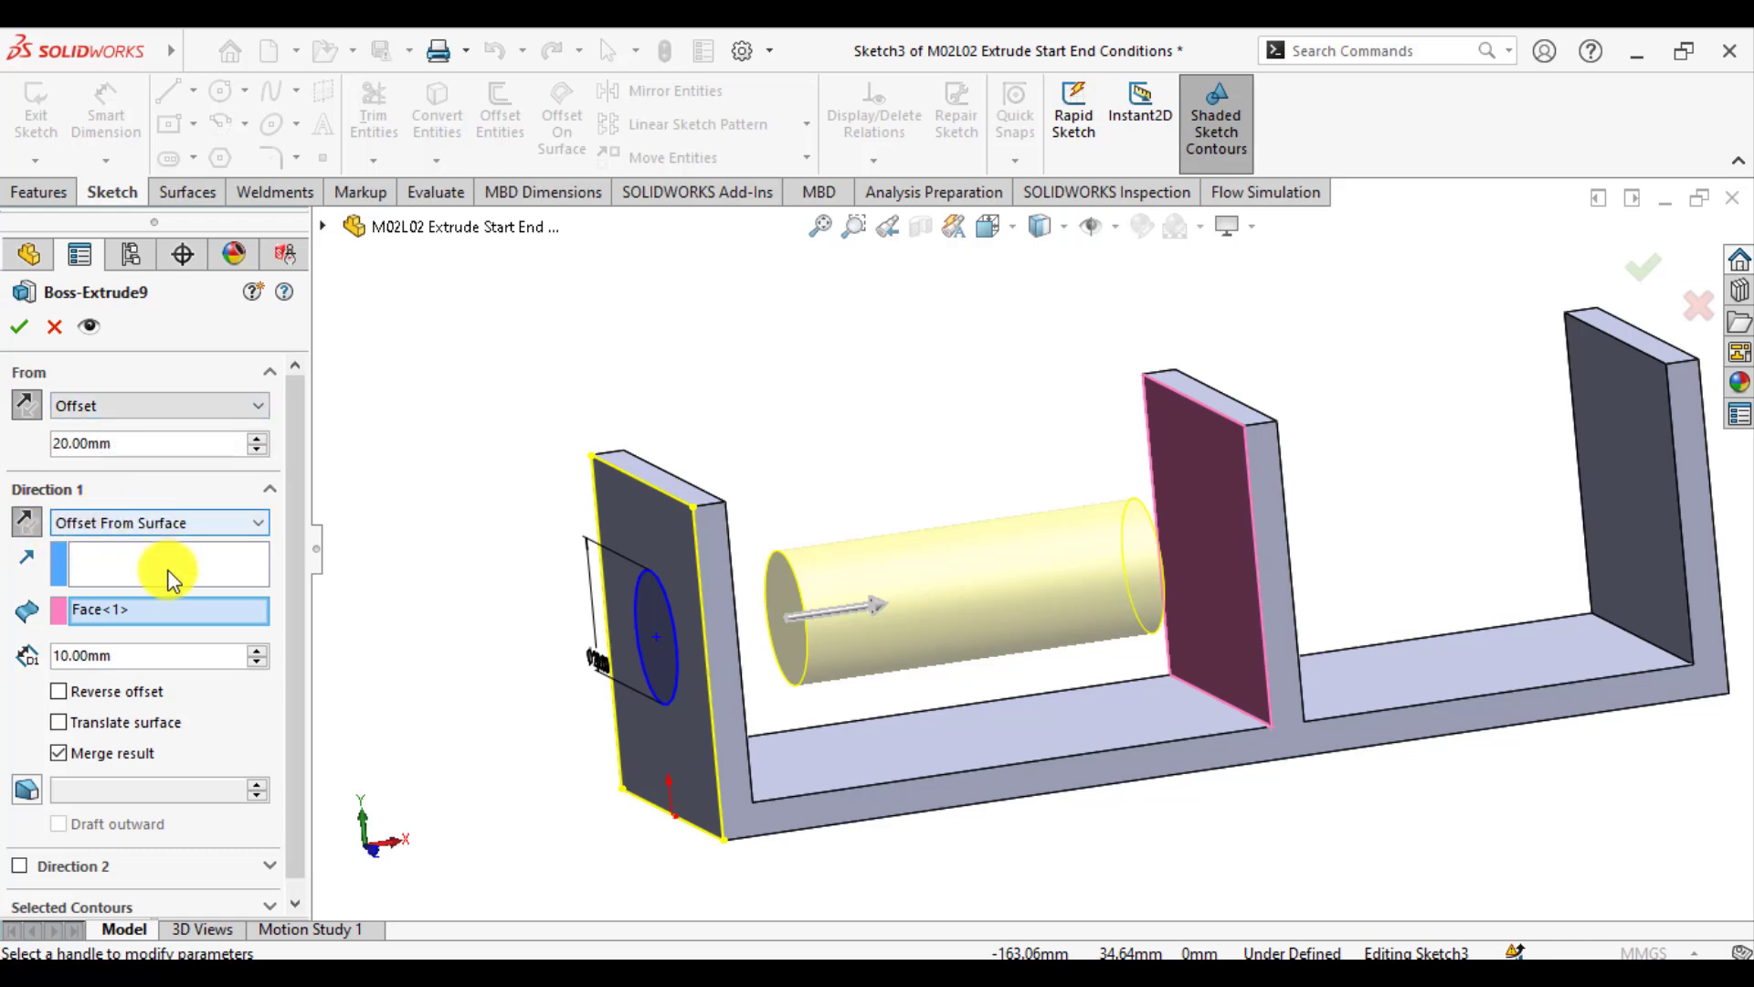
pyautogui.click(19, 329)
pyautogui.moveTo(817, 412); pyautogui.dragTo(1126, 578, button='middle')
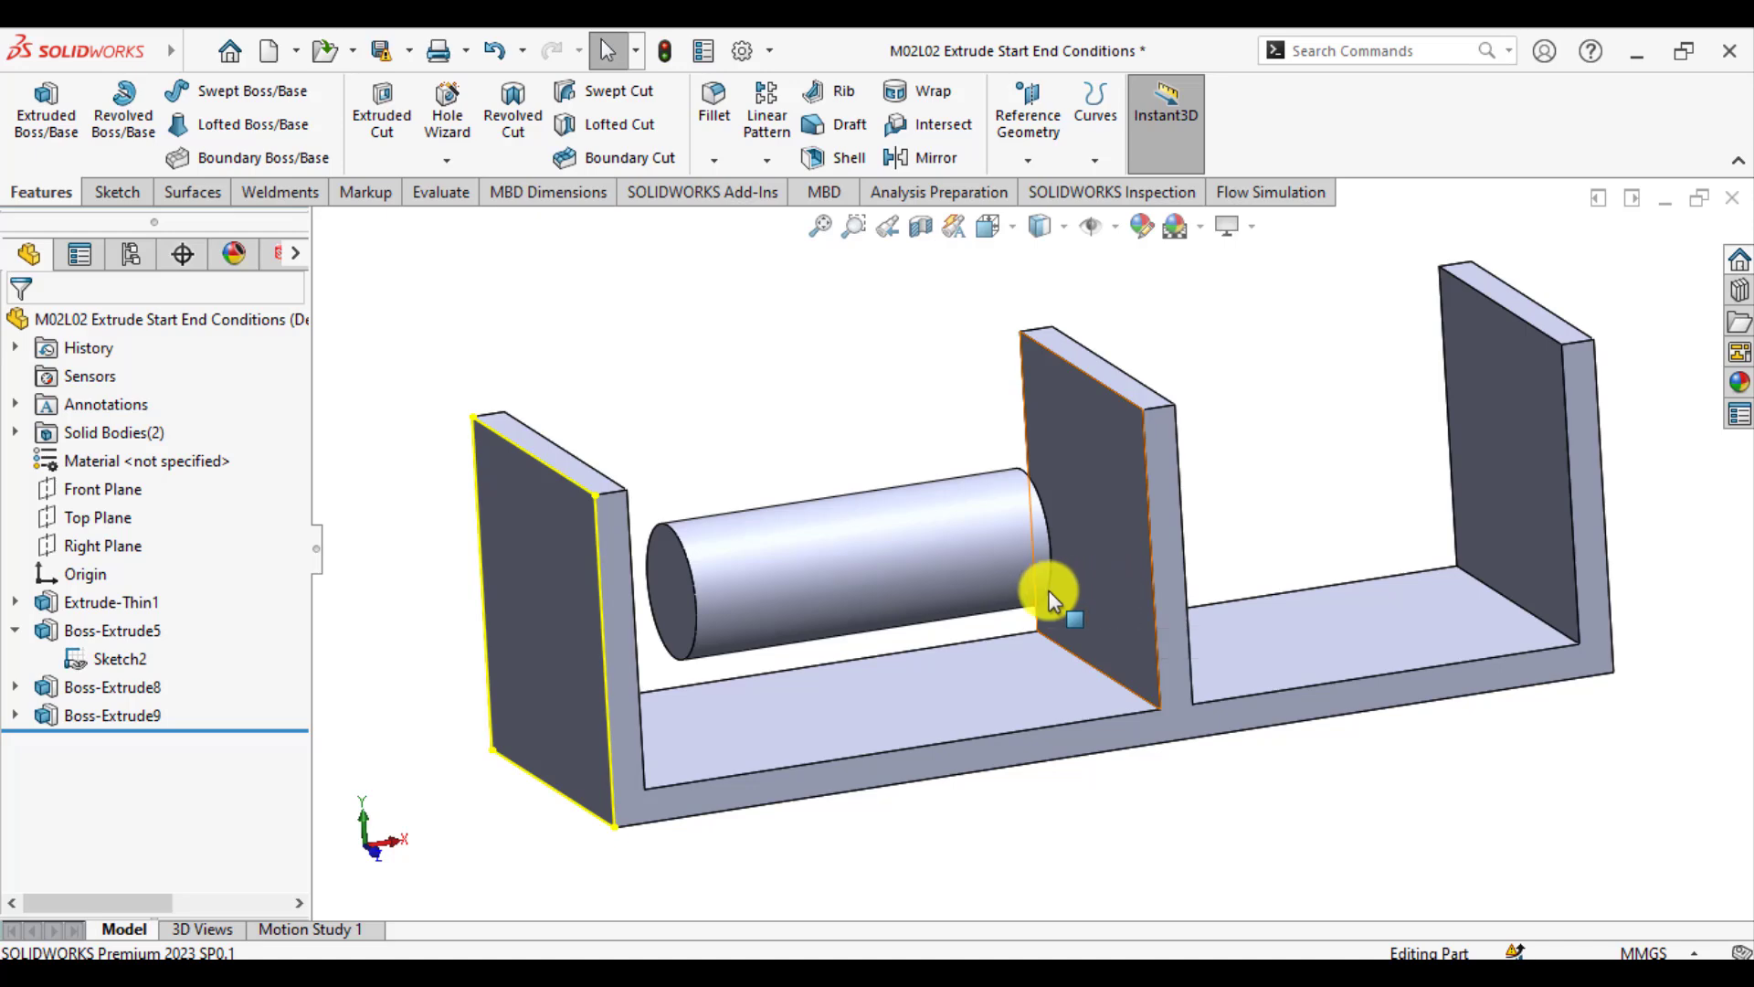
pyautogui.click(913, 972)
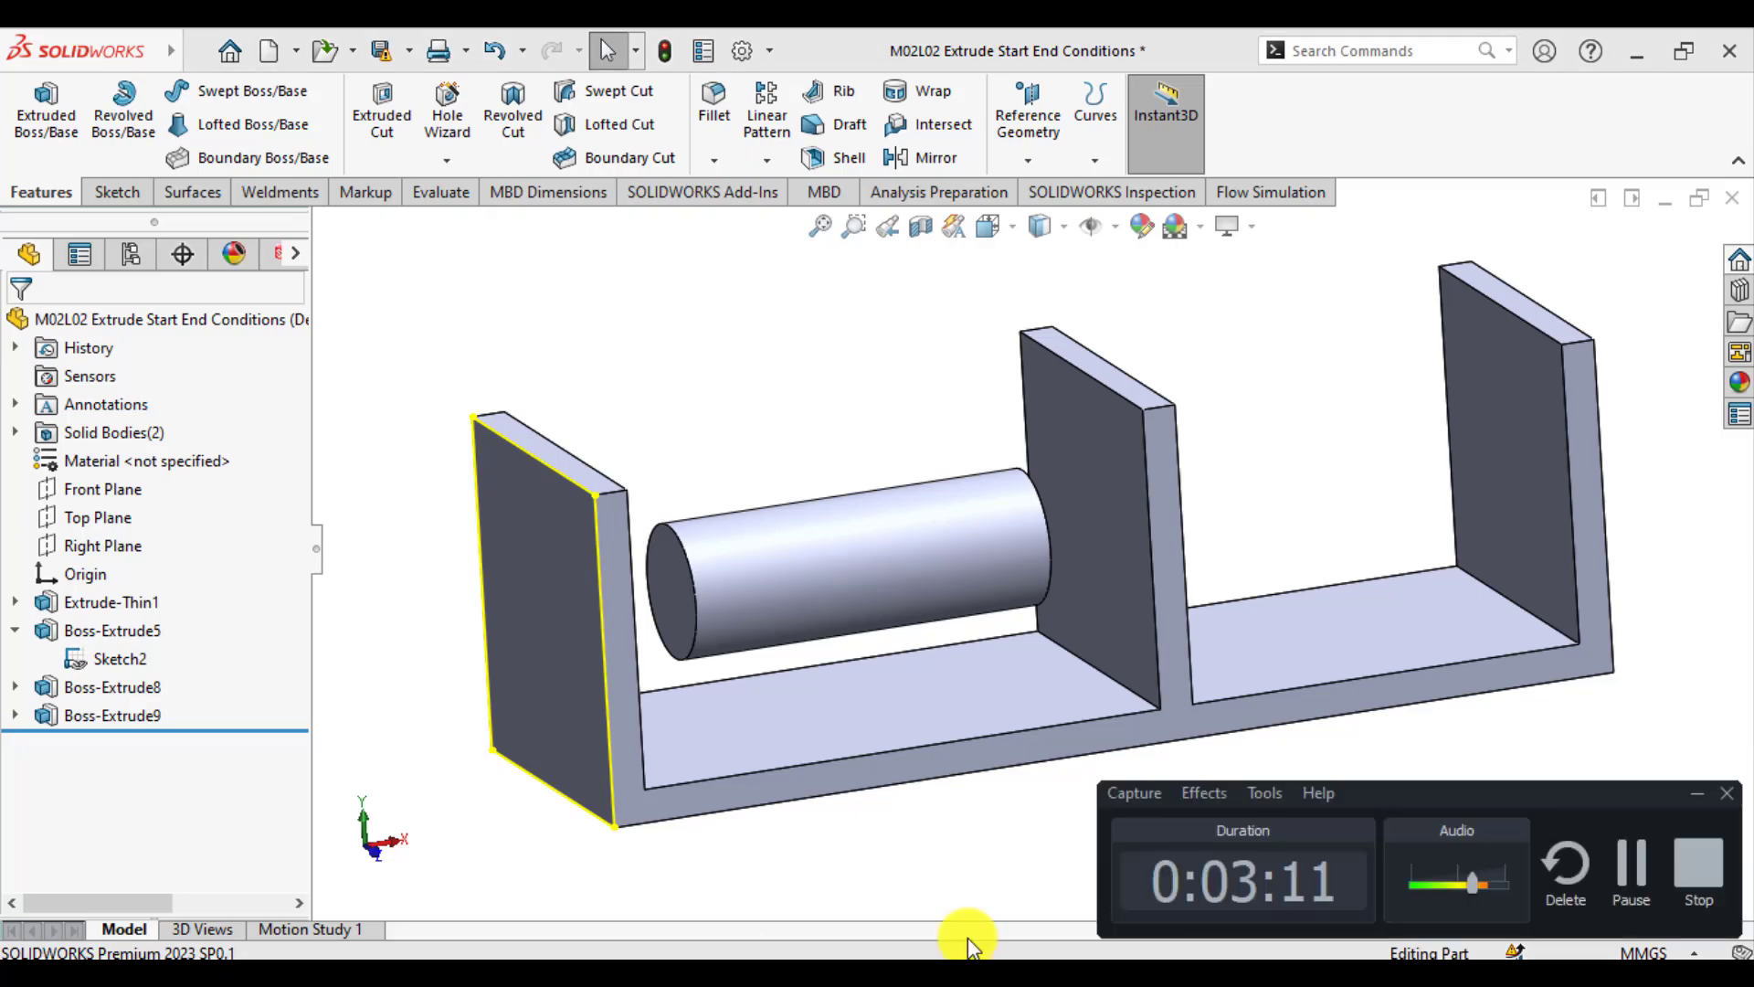
pyautogui.click(1695, 866)
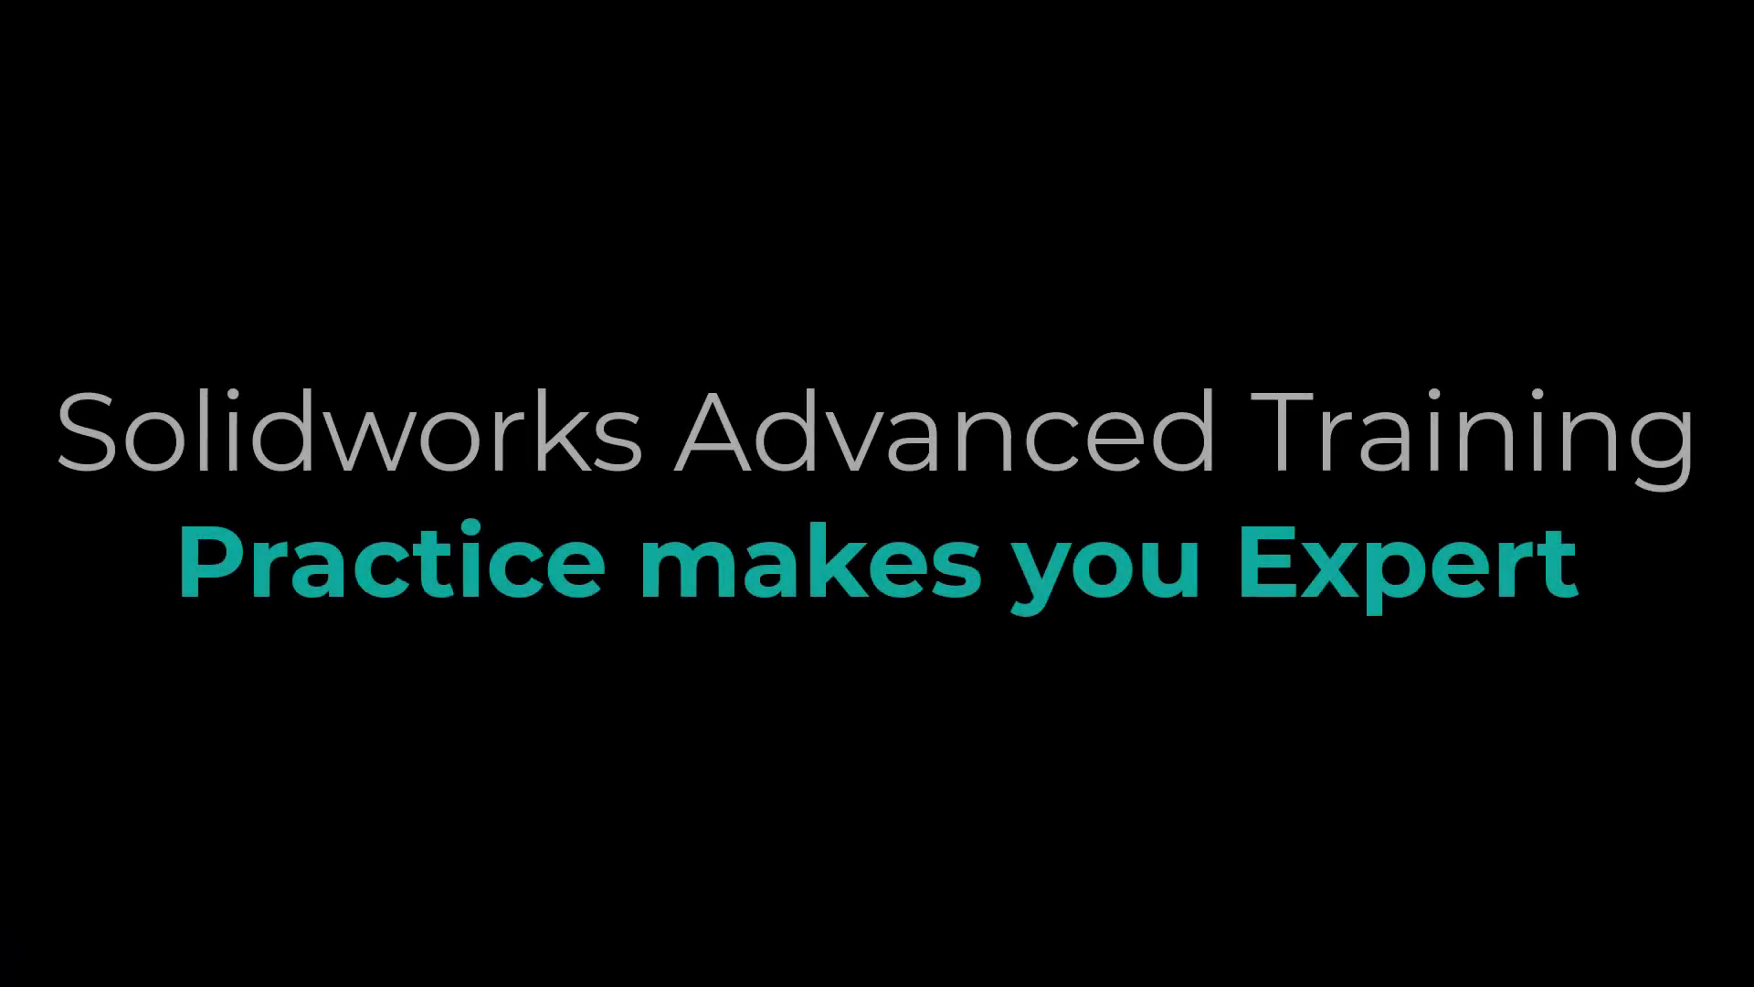